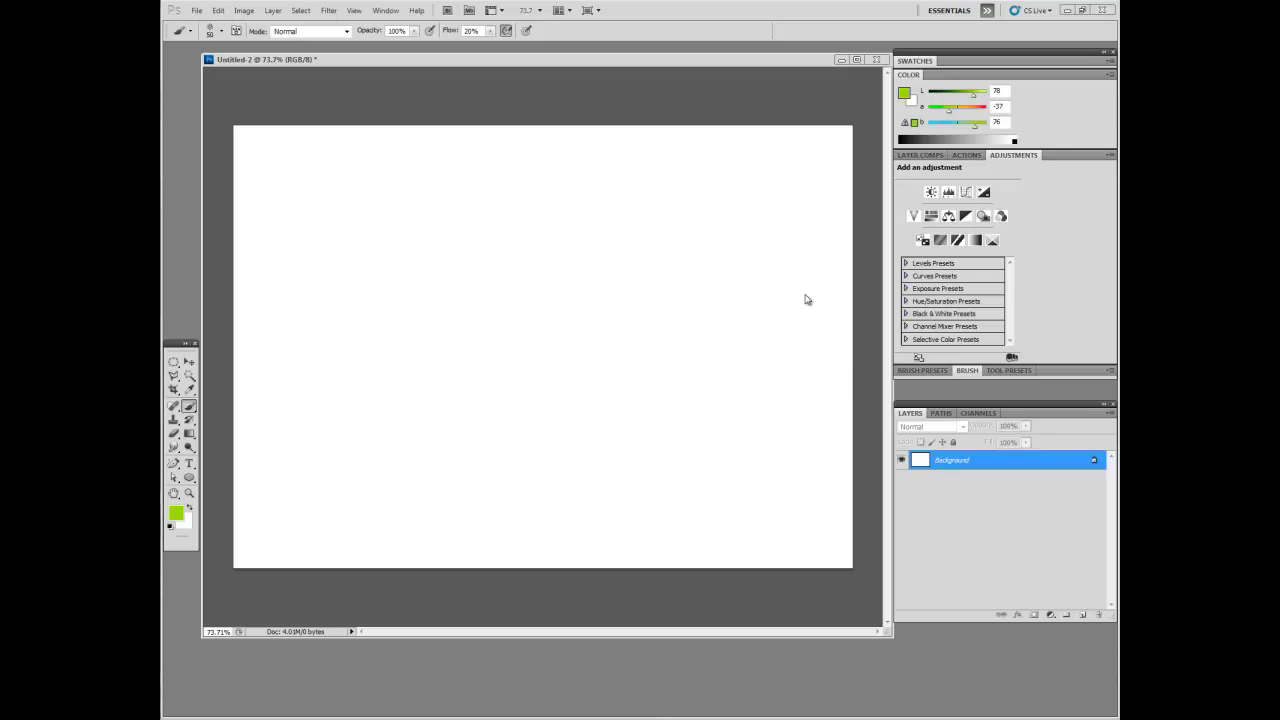
Try red, yellow and green hues in the Color Picker before settling on cyan for the foreground.
{"action": "left_click_drag", "start_coordinate": [592, 56], "coordinate": [583, 82]}
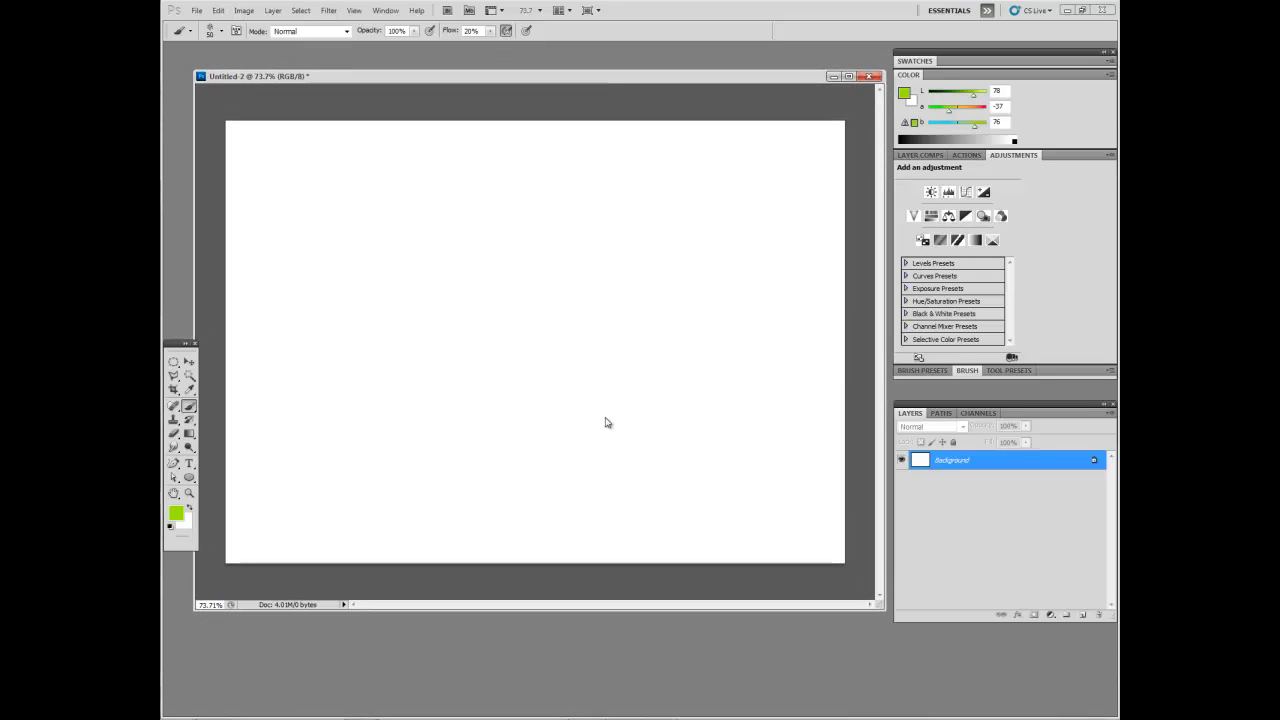
{"action": "left_click", "coordinate": [176, 513]}
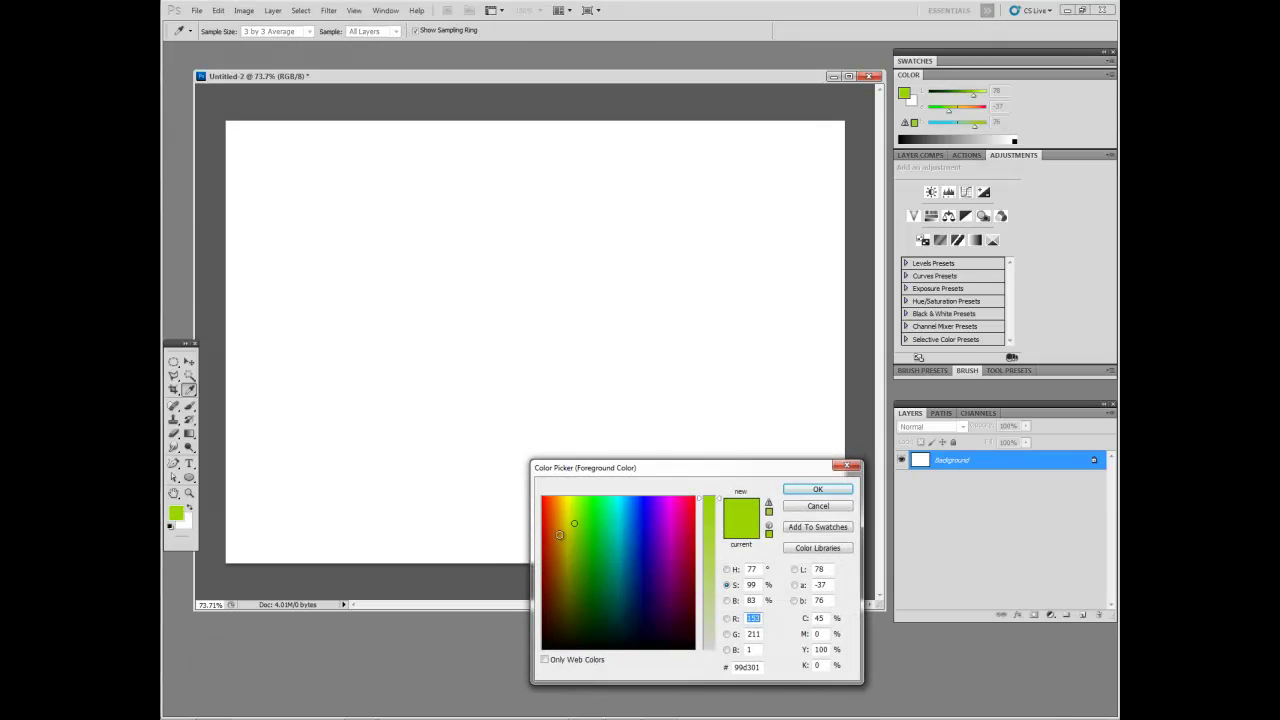
{"action": "mouse_move", "coordinate": [573, 523]}
{"action": "left_mouse_down"}
{"action": "mouse_move", "coordinate": [526, 484]}
{"action": "mouse_move", "coordinate": [720, 460]}
{"action": "mouse_move", "coordinate": [531, 423]}
{"action": "left_mouse_up"}
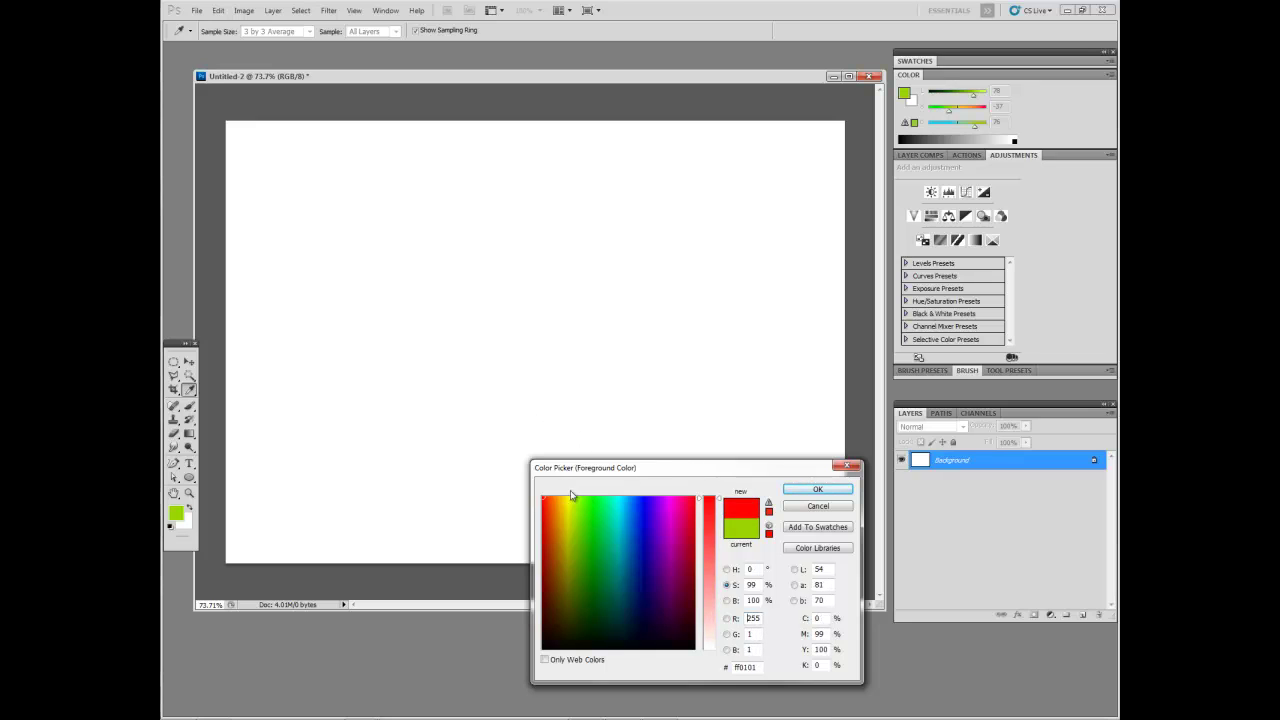
{"action": "left_click_drag", "start_coordinate": [554, 500], "coordinate": [530, 490]}
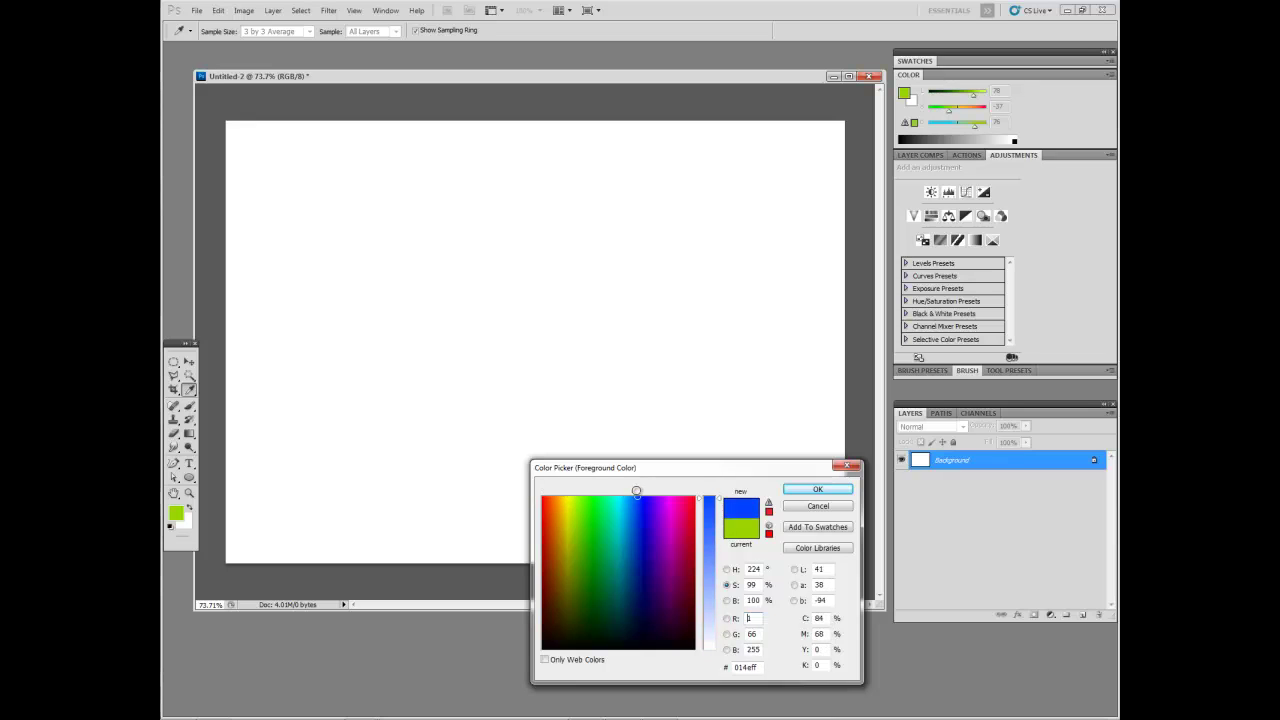
{"action": "mouse_move", "coordinate": [586, 496]}
{"action": "left_mouse_down"}
{"action": "mouse_move", "coordinate": [571, 491]}
{"action": "mouse_move", "coordinate": [619, 497]}
{"action": "left_mouse_up"}
Add a new layer and paint a large cyan loop across the canvas.
{"action": "left_click", "coordinate": [840, 491]}
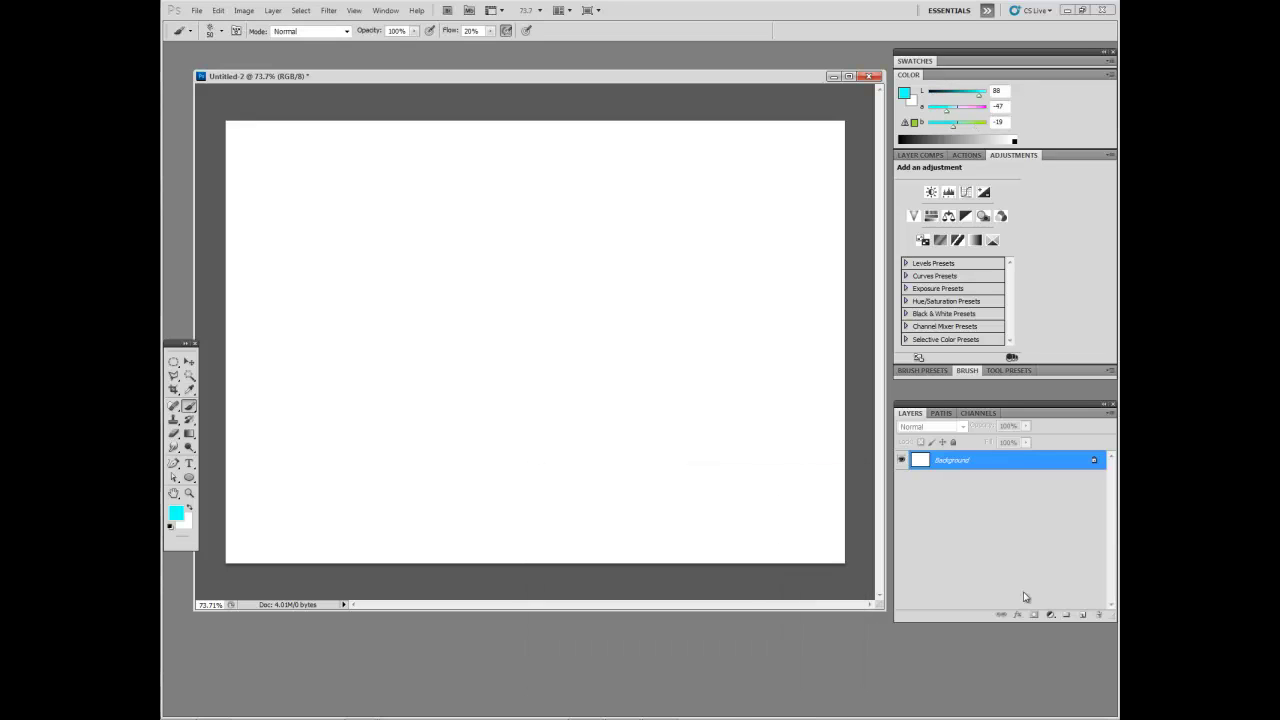
{"action": "left_click", "coordinate": [1082, 614]}
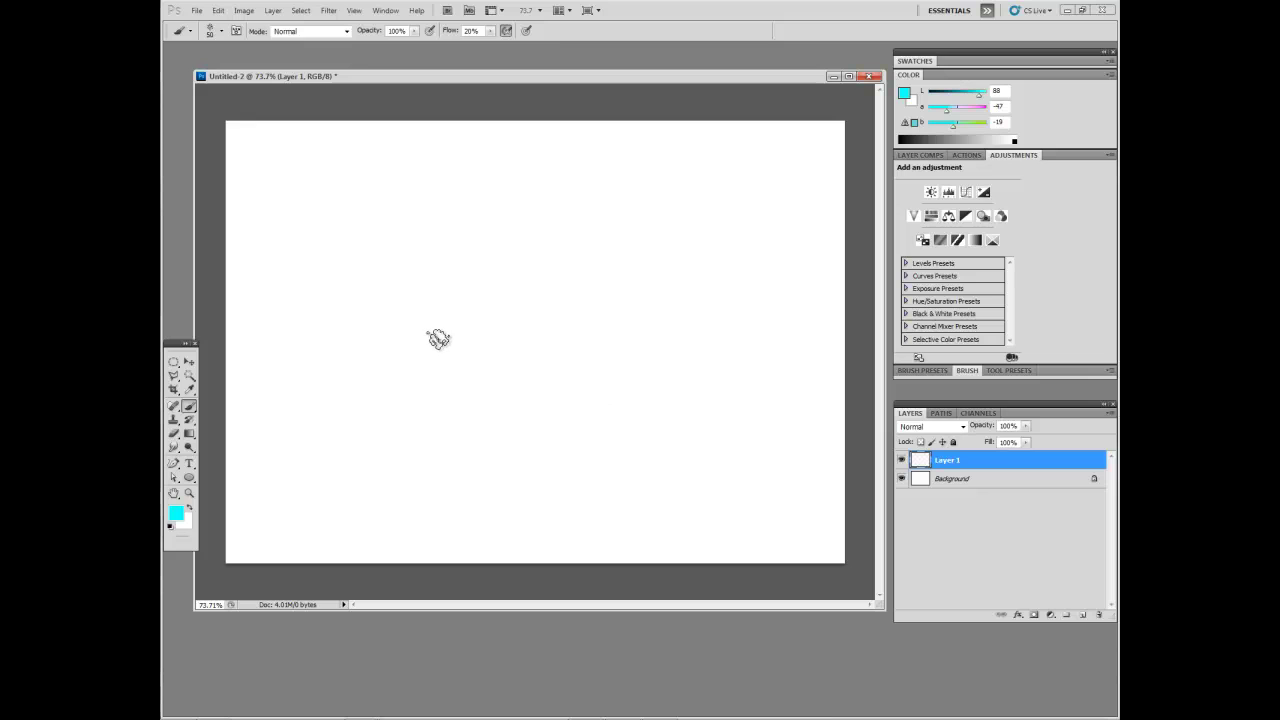
{"action": "mouse_move", "coordinate": [426, 336]}
{"action": "left_mouse_down"}
{"action": "mouse_move", "coordinate": [503, 455]}
{"action": "mouse_move", "coordinate": [635, 428]}
{"action": "left_mouse_up"}
{"action": "mouse_move", "coordinate": [673, 358]}
{"action": "left_mouse_down"}
{"action": "mouse_move", "coordinate": [366, 323]}
{"action": "mouse_move", "coordinate": [577, 349]}
{"action": "mouse_move", "coordinate": [443, 277]}
{"action": "mouse_move", "coordinate": [427, 198]}
{"action": "mouse_move", "coordinate": [674, 197]}
{"action": "mouse_move", "coordinate": [743, 374]}
{"action": "mouse_move", "coordinate": [597, 477]}
{"action": "mouse_move", "coordinate": [355, 500]}
{"action": "mouse_move", "coordinate": [400, 470]}
{"action": "mouse_move", "coordinate": [420, 385]}
{"action": "mouse_move", "coordinate": [650, 215]}
{"action": "left_mouse_up"}
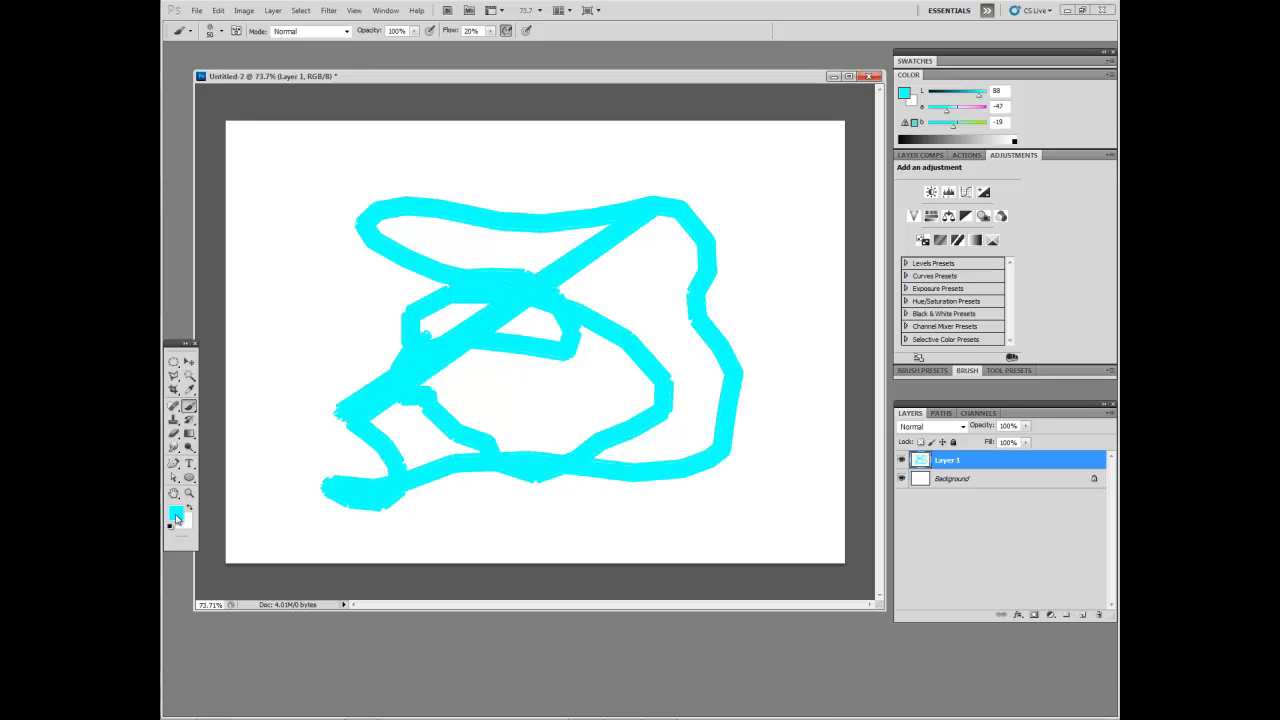
Switch to blue and paint a squiggle inside the cyan loop, extending down-left.
{"action": "left_click", "coordinate": [177, 512]}
{"action": "left_click_drag", "start_coordinate": [655, 507], "coordinate": [643, 497]}
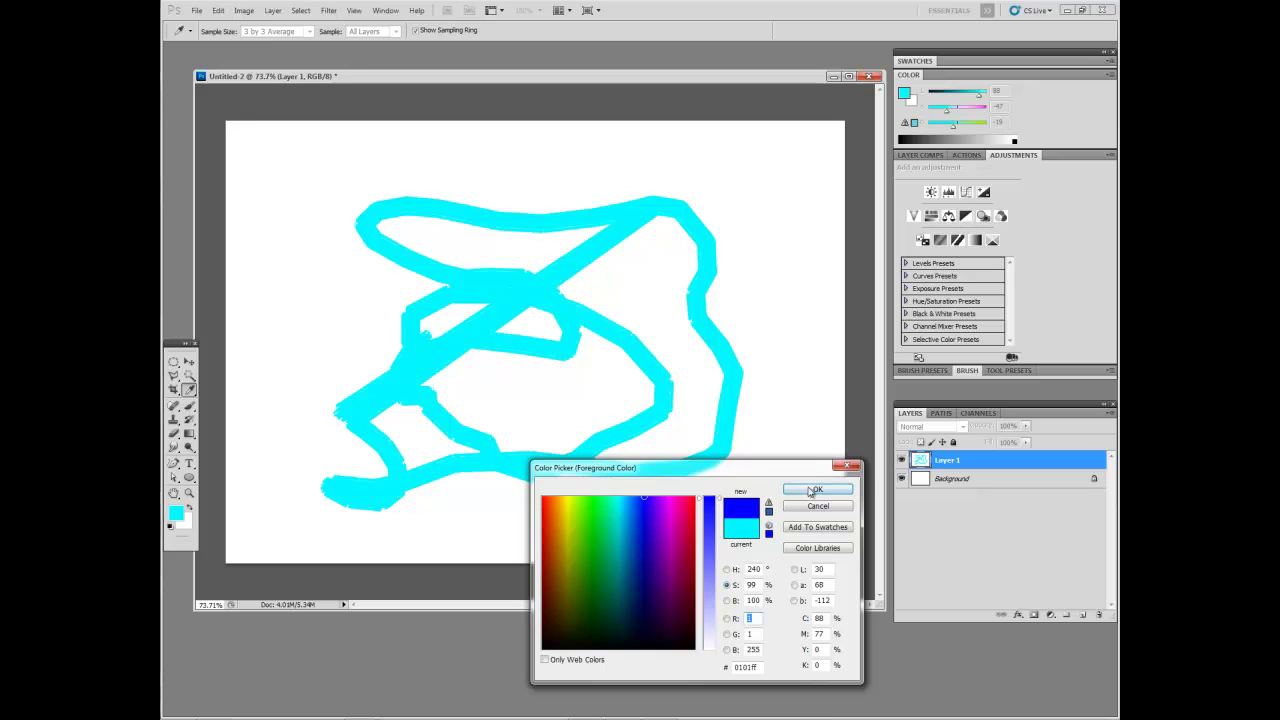
{"action": "left_click", "coordinate": [817, 489]}
{"action": "left_click_drag", "start_coordinate": [623, 451], "coordinate": [630, 444]}
{"action": "mouse_move", "coordinate": [501, 462]}
{"action": "left_mouse_down"}
{"action": "mouse_move", "coordinate": [457, 479]}
{"action": "mouse_move", "coordinate": [422, 447]}
{"action": "left_mouse_up"}
Switch to magenta and paint two spiral loops left of the cyan shape.
{"action": "left_click", "coordinate": [177, 512]}
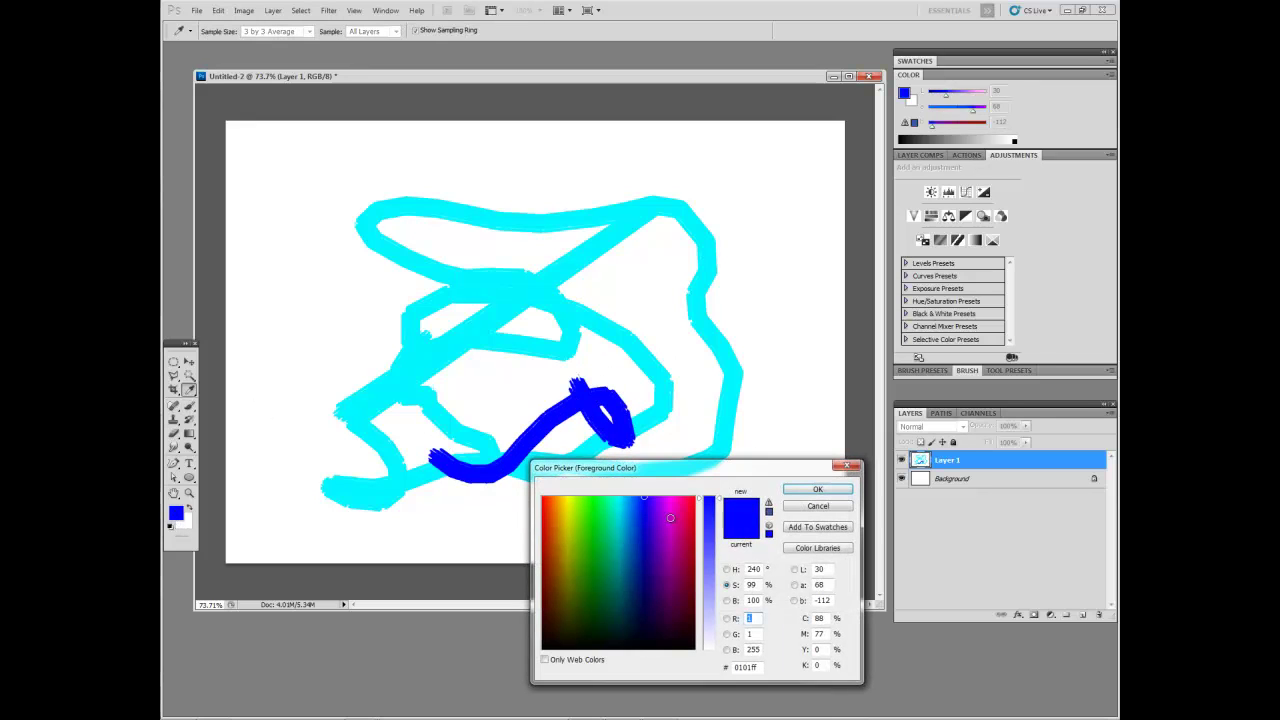
{"action": "left_click_drag", "start_coordinate": [670, 517], "coordinate": [672, 488]}
{"action": "left_click", "coordinate": [817, 489]}
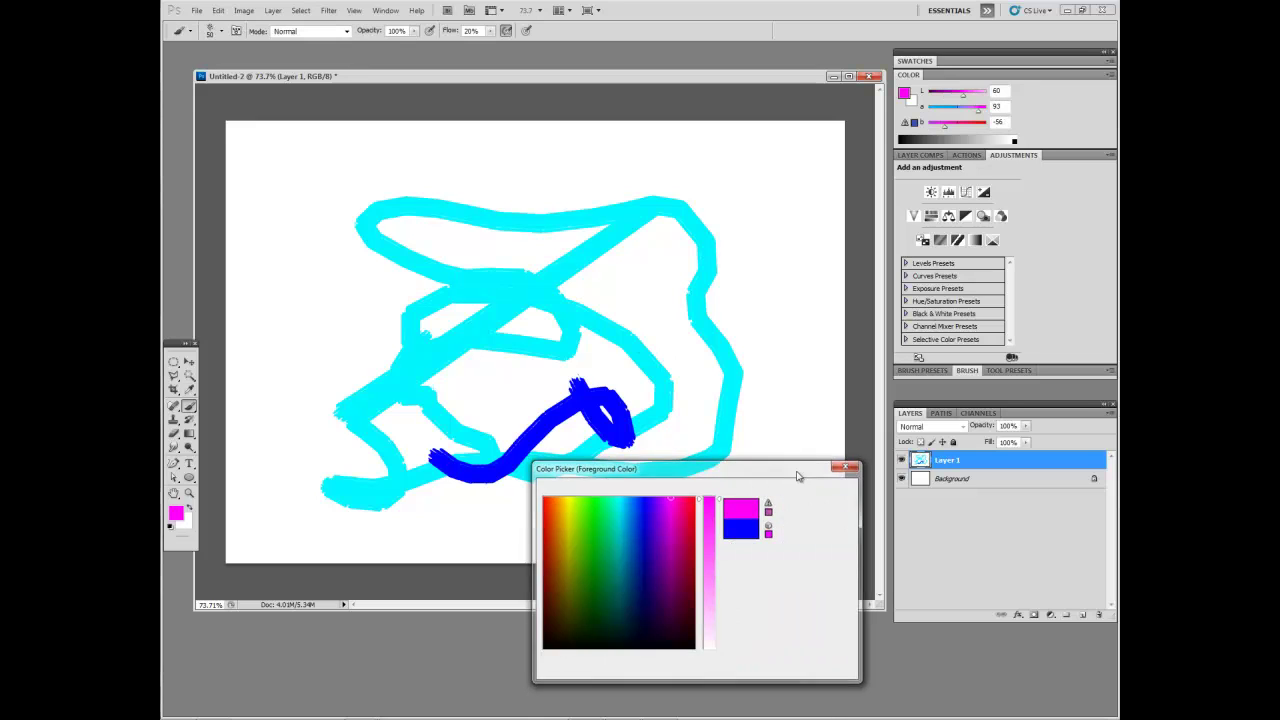
{"action": "mouse_move", "coordinate": [414, 347]}
{"action": "left_mouse_down"}
{"action": "mouse_move", "coordinate": [282, 336]}
{"action": "mouse_move", "coordinate": [347, 291]}
{"action": "mouse_move", "coordinate": [379, 356]}
{"action": "mouse_move", "coordinate": [363, 302]}
{"action": "left_mouse_up"}
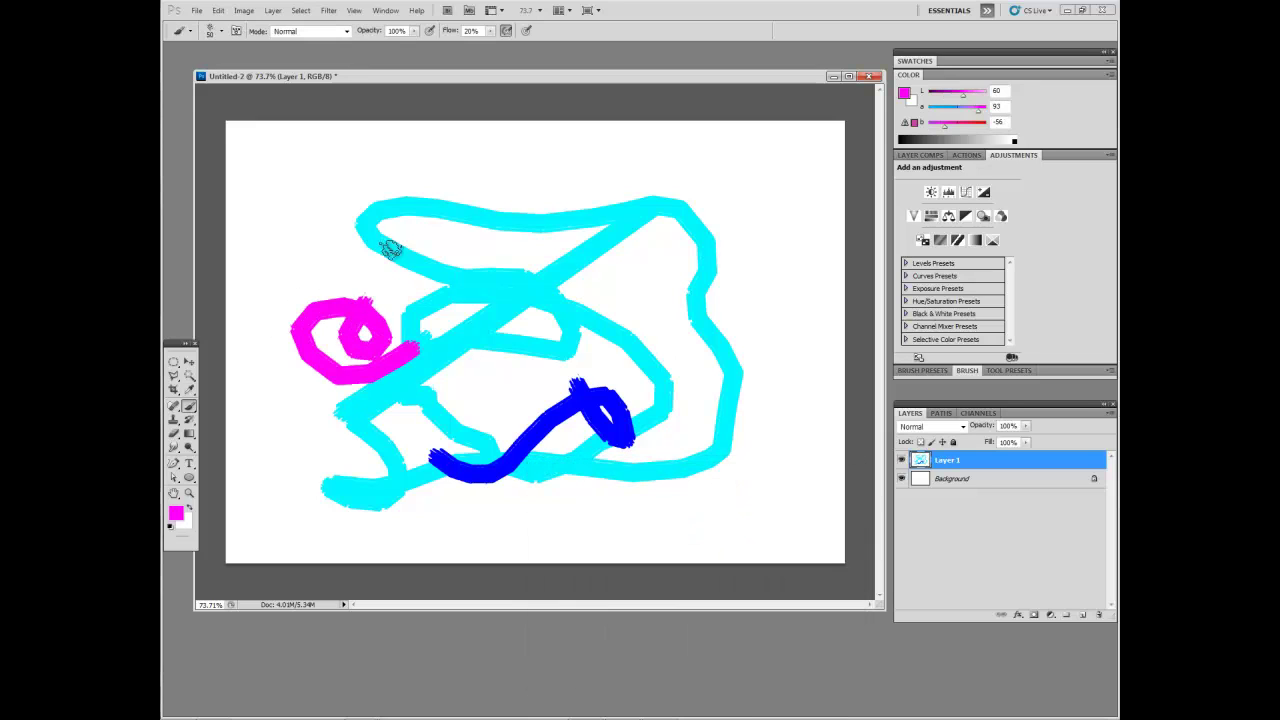
{"action": "mouse_move", "coordinate": [390, 250]}
{"action": "left_mouse_down"}
{"action": "mouse_move", "coordinate": [315, 293]}
{"action": "mouse_move", "coordinate": [408, 232]}
{"action": "mouse_move", "coordinate": [440, 256]}
{"action": "left_mouse_up"}
Switch to red and paint a stroke across the lower canvas.
{"action": "left_click", "coordinate": [174, 512]}
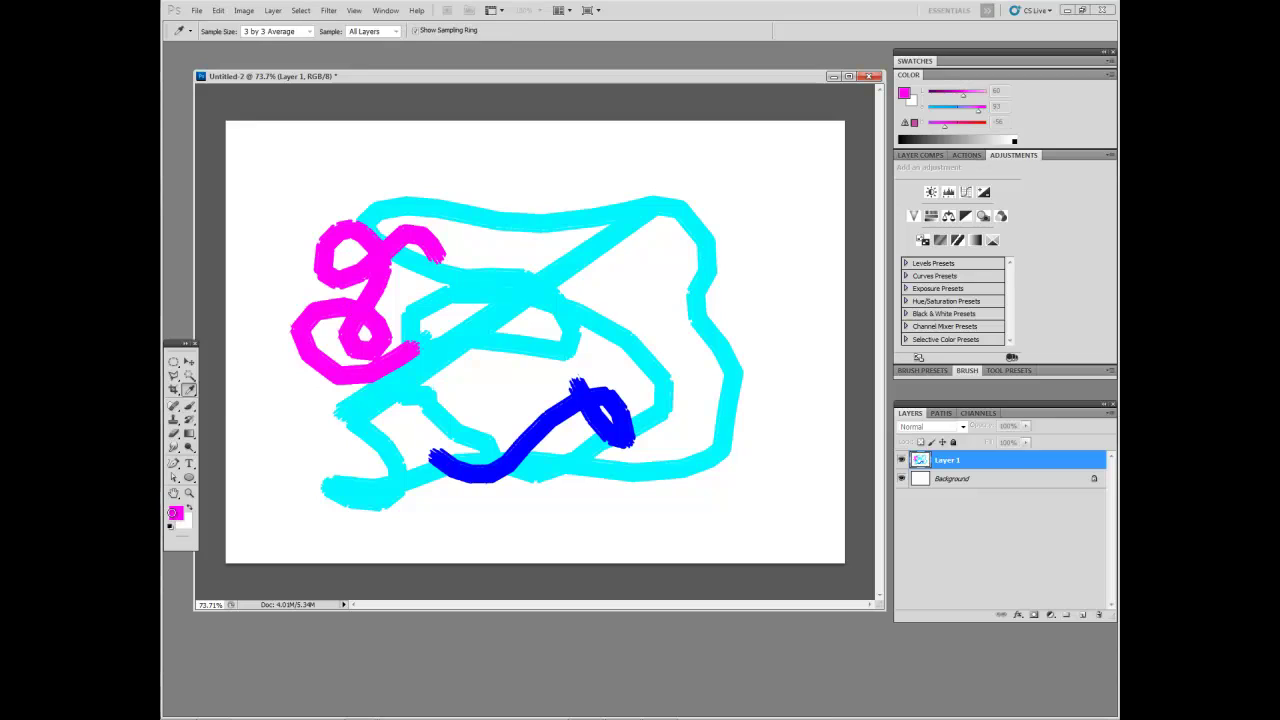
{"action": "left_click_drag", "start_coordinate": [572, 507], "coordinate": [524, 489]}
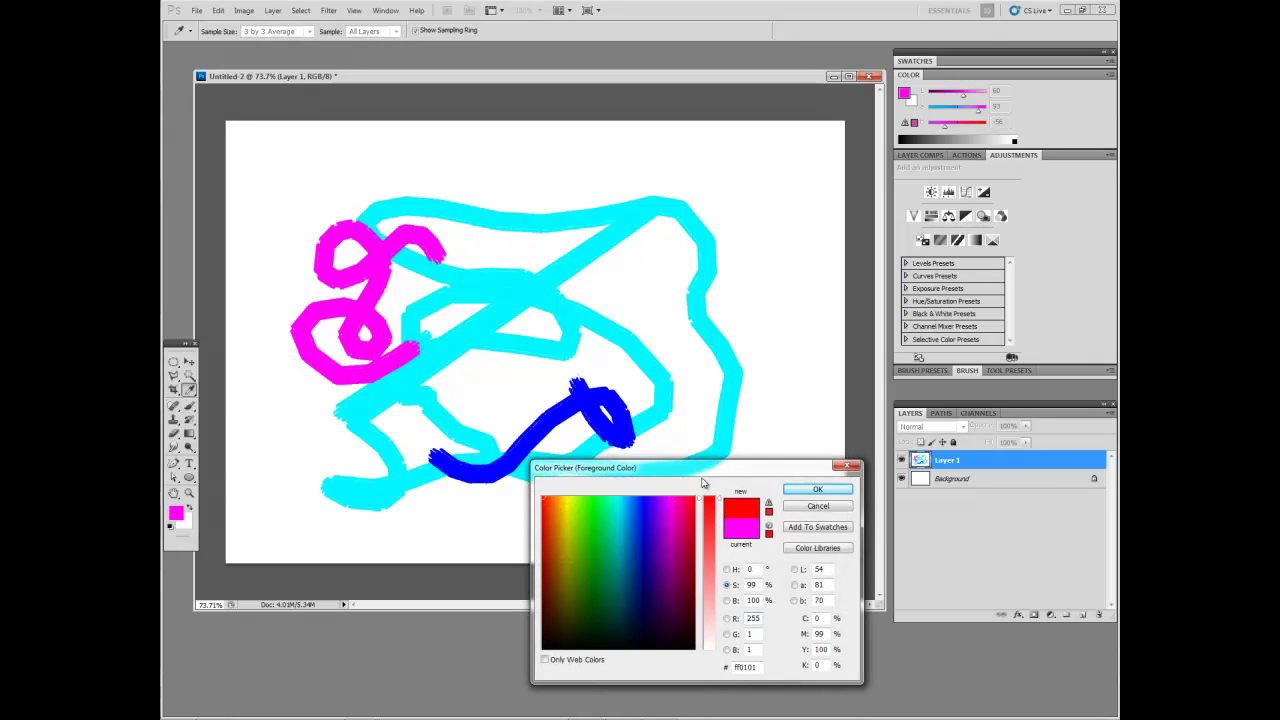
{"action": "left_click", "coordinate": [817, 489]}
{"action": "mouse_move", "coordinate": [497, 400]}
{"action": "left_mouse_down"}
{"action": "mouse_move", "coordinate": [351, 449]}
{"action": "mouse_move", "coordinate": [448, 543]}
{"action": "mouse_move", "coordinate": [486, 451]}
{"action": "mouse_move", "coordinate": [610, 486]}
{"action": "mouse_move", "coordinate": [605, 428]}
{"action": "mouse_move", "coordinate": [579, 456]}
{"action": "mouse_move", "coordinate": [735, 496]}
{"action": "mouse_move", "coordinate": [750, 426]}
{"action": "mouse_move", "coordinate": [703, 437]}
{"action": "left_mouse_up"}
Switch to yellow-green and paint loops over the cyan at upper right.
{"action": "left_click", "coordinate": [176, 512]}
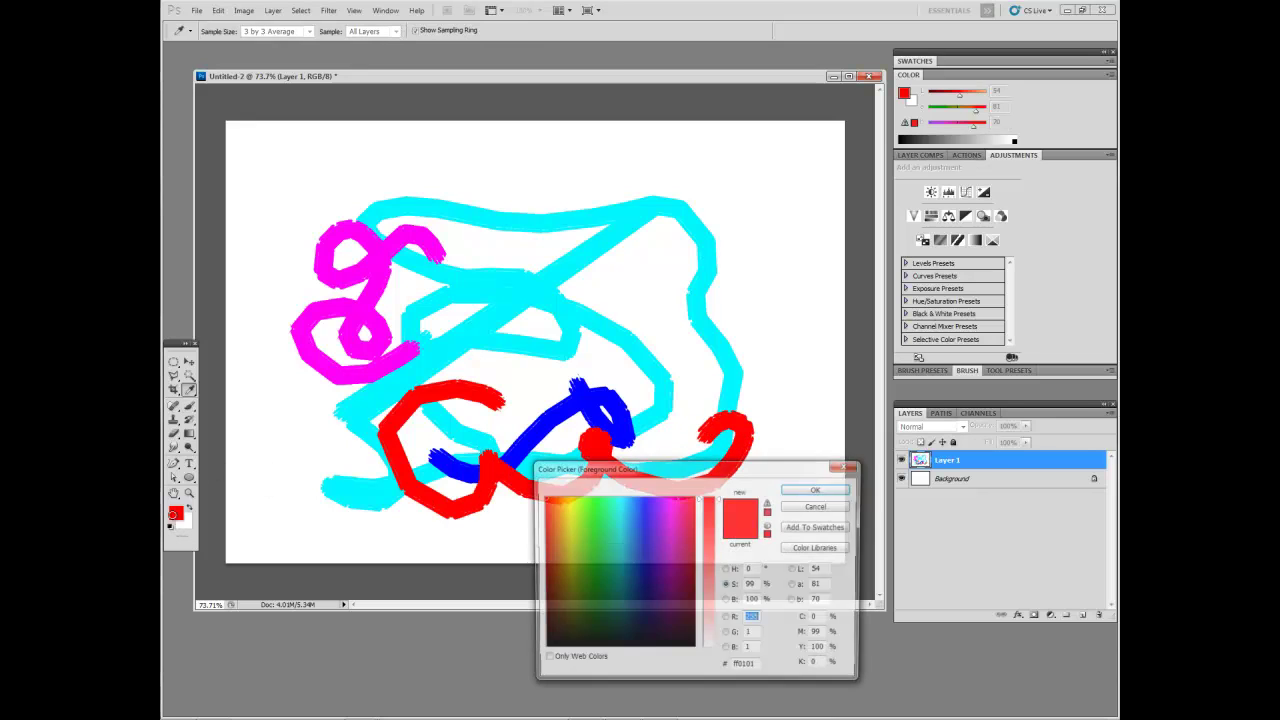
{"action": "left_click_drag", "start_coordinate": [600, 501], "coordinate": [576, 497]}
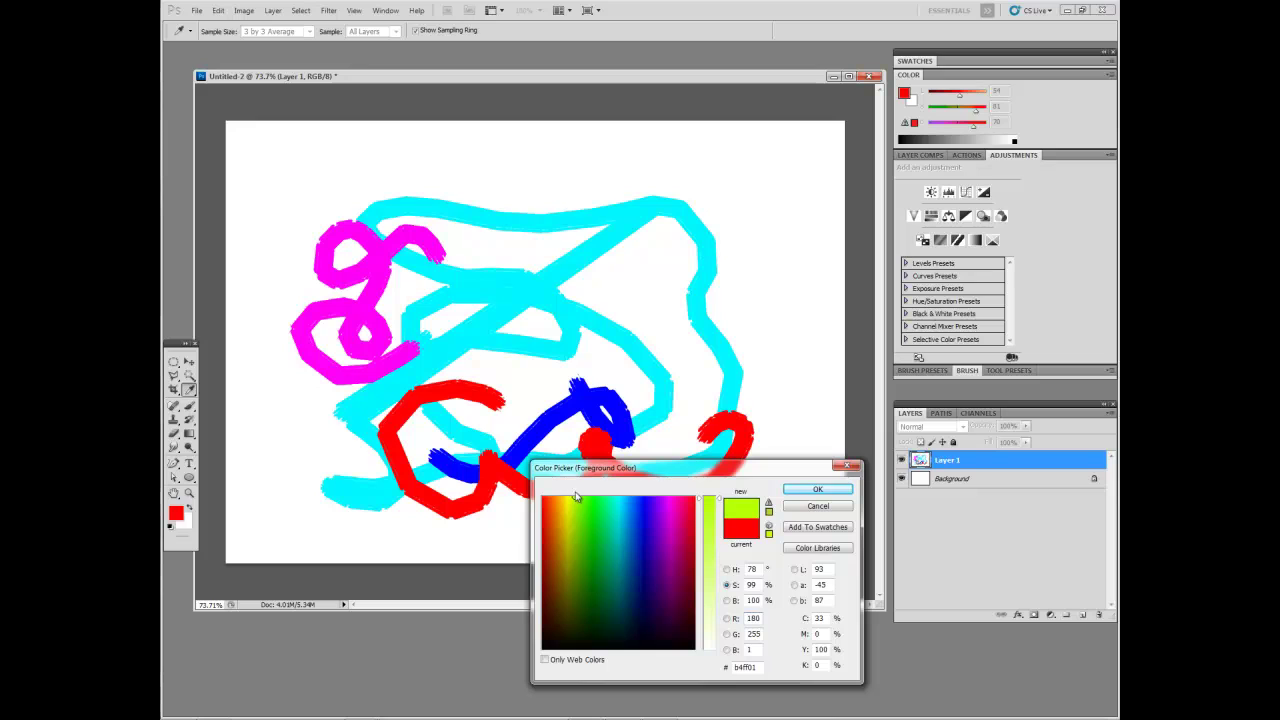
{"action": "left_click", "coordinate": [817, 489]}
{"action": "right_click", "coordinate": [629, 257]}
{"action": "left_click_drag", "start_coordinate": [631, 263], "coordinate": [679, 274]}
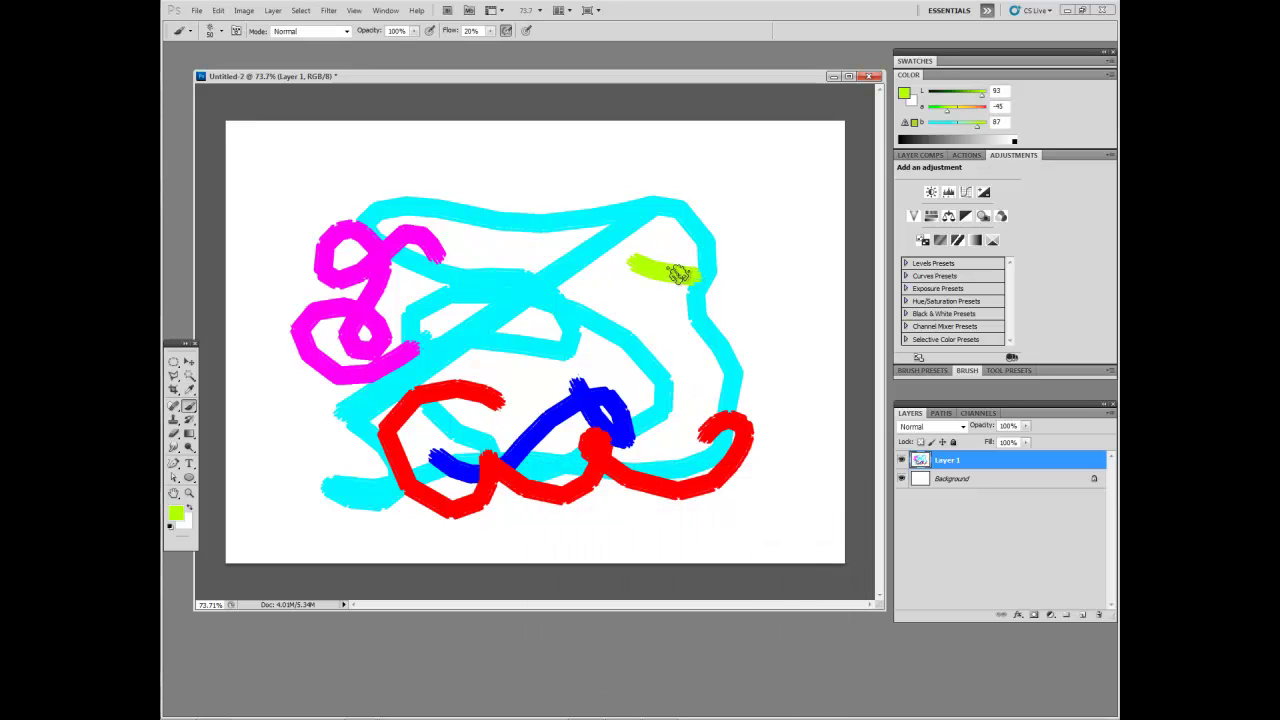
{"action": "mouse_move", "coordinate": [716, 218]}
{"action": "left_mouse_down"}
{"action": "mouse_move", "coordinate": [645, 173]}
{"action": "mouse_move", "coordinate": [612, 238]}
{"action": "mouse_move", "coordinate": [539, 243]}
{"action": "mouse_move", "coordinate": [553, 200]}
{"action": "mouse_move", "coordinate": [637, 241]}
{"action": "mouse_move", "coordinate": [690, 246]}
{"action": "mouse_move", "coordinate": [660, 237]}
{"action": "left_mouse_up"}
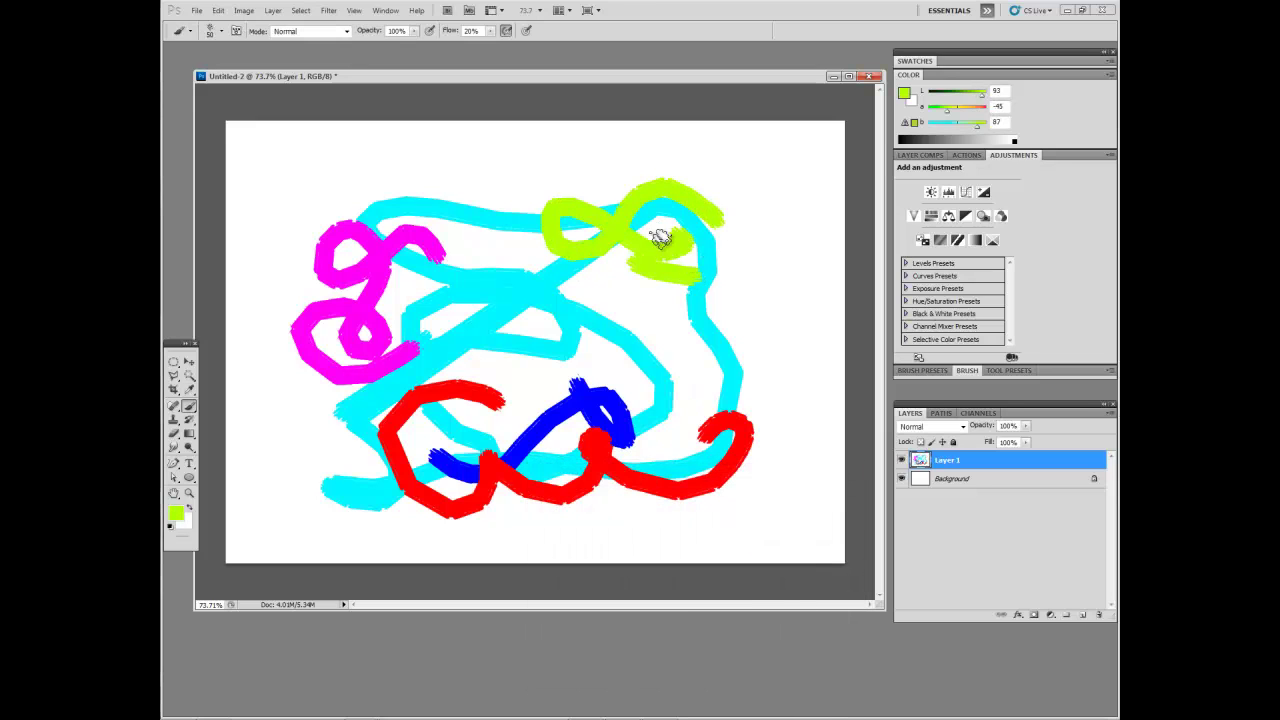
Switch to orange and paint loops in the middle and toward the top.
{"action": "left_click", "coordinate": [176, 514]}
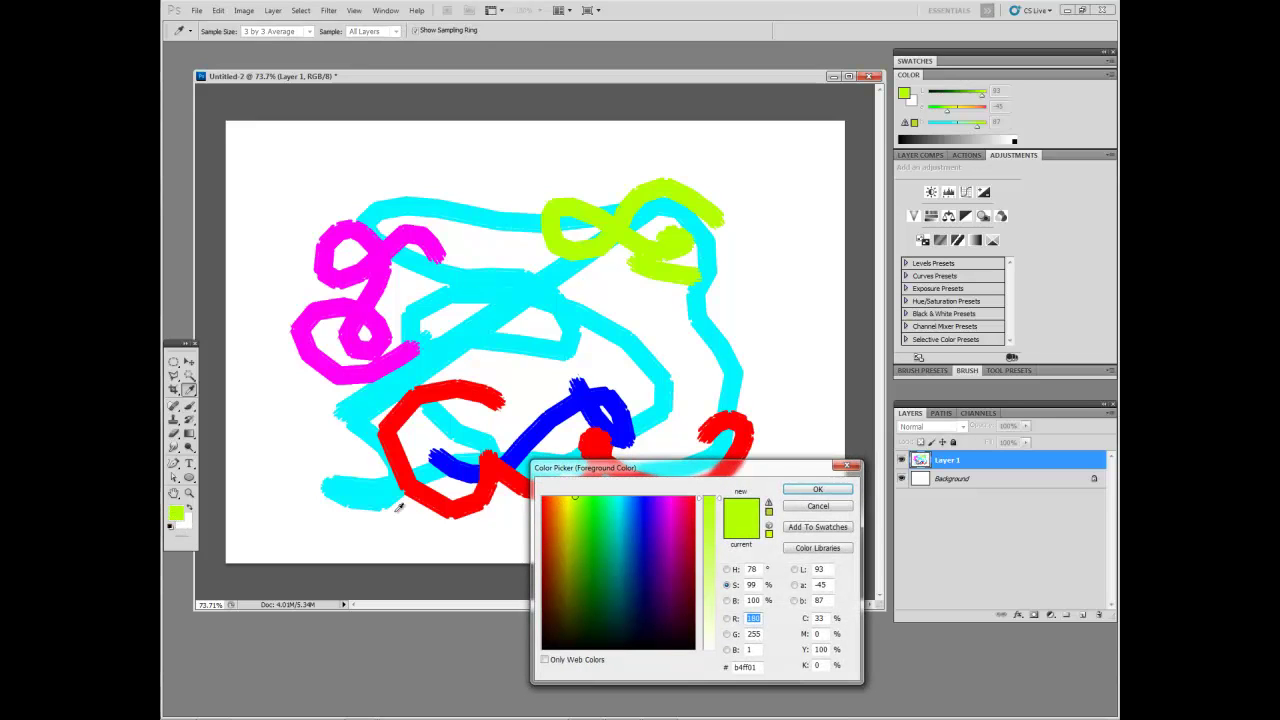
{"action": "mouse_move", "coordinate": [629, 500]}
{"action": "left_mouse_down"}
{"action": "mouse_move", "coordinate": [674, 491]}
{"action": "mouse_move", "coordinate": [554, 478]}
{"action": "left_mouse_up"}
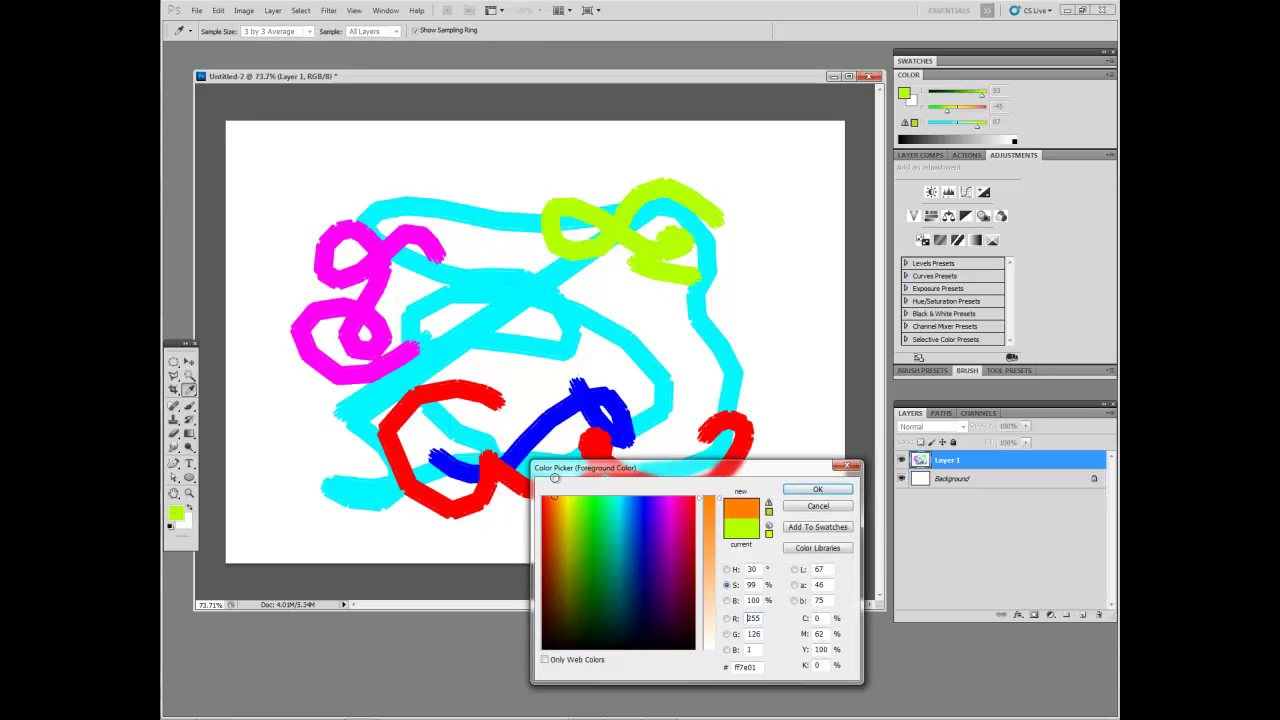
{"action": "left_click", "coordinate": [817, 489]}
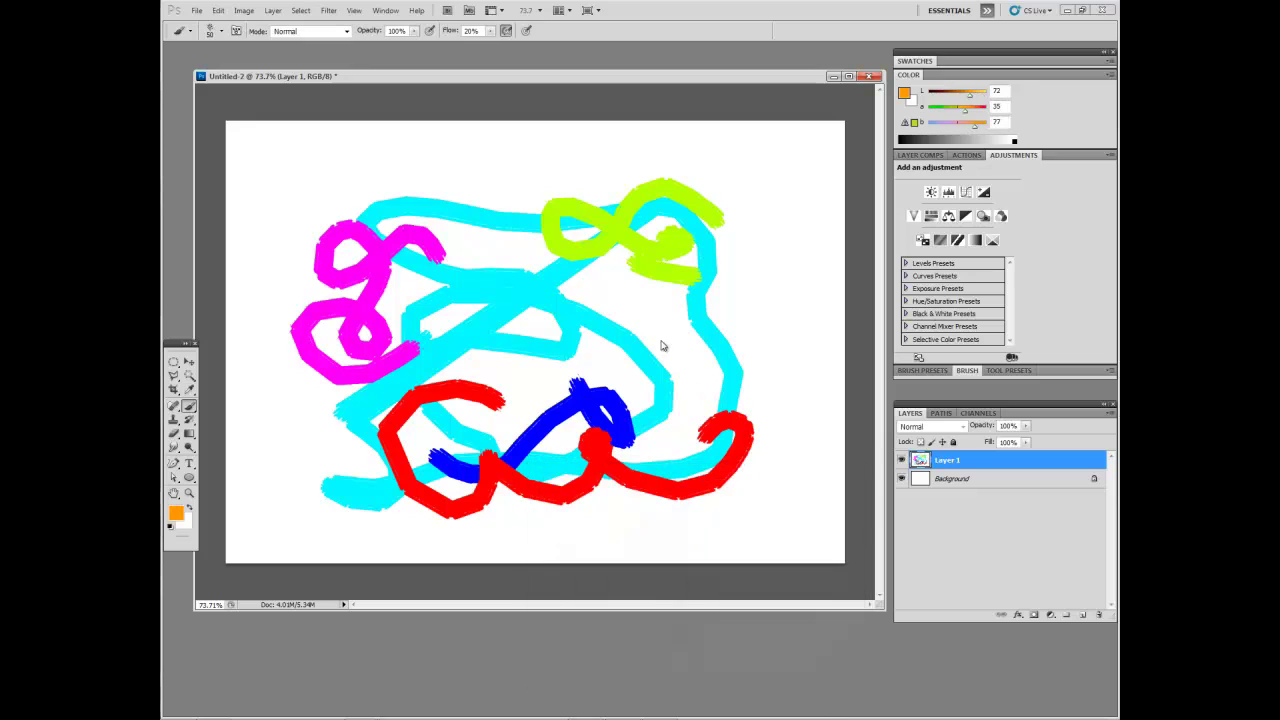
{"action": "mouse_move", "coordinate": [600, 318]}
{"action": "left_mouse_down"}
{"action": "mouse_move", "coordinate": [566, 363]}
{"action": "mouse_move", "coordinate": [653, 392]}
{"action": "mouse_move", "coordinate": [655, 378]}
{"action": "left_mouse_up"}
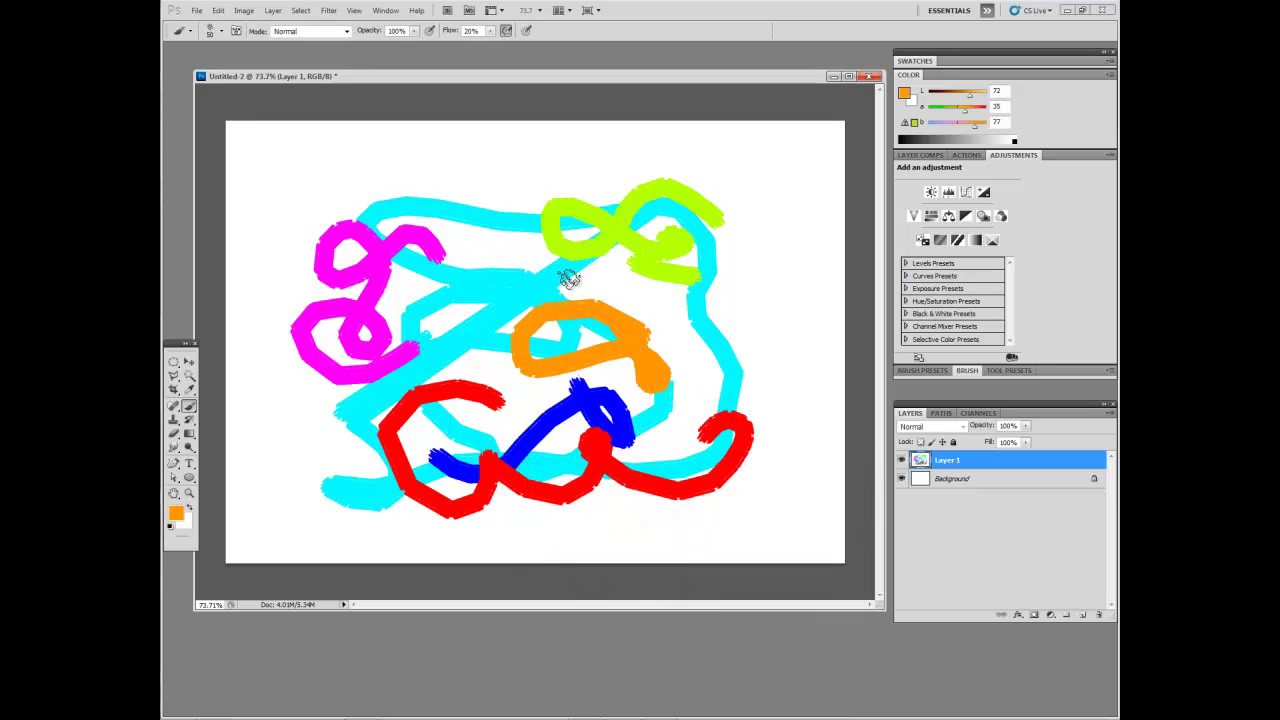
{"action": "mouse_move", "coordinate": [568, 279]}
{"action": "left_mouse_down"}
{"action": "mouse_move", "coordinate": [480, 235]}
{"action": "mouse_move", "coordinate": [439, 292]}
{"action": "mouse_move", "coordinate": [492, 207]}
{"action": "mouse_move", "coordinate": [480, 174]}
{"action": "mouse_move", "coordinate": [522, 225]}
{"action": "mouse_move", "coordinate": [490, 270]}
{"action": "mouse_move", "coordinate": [494, 354]}
{"action": "left_mouse_up"}
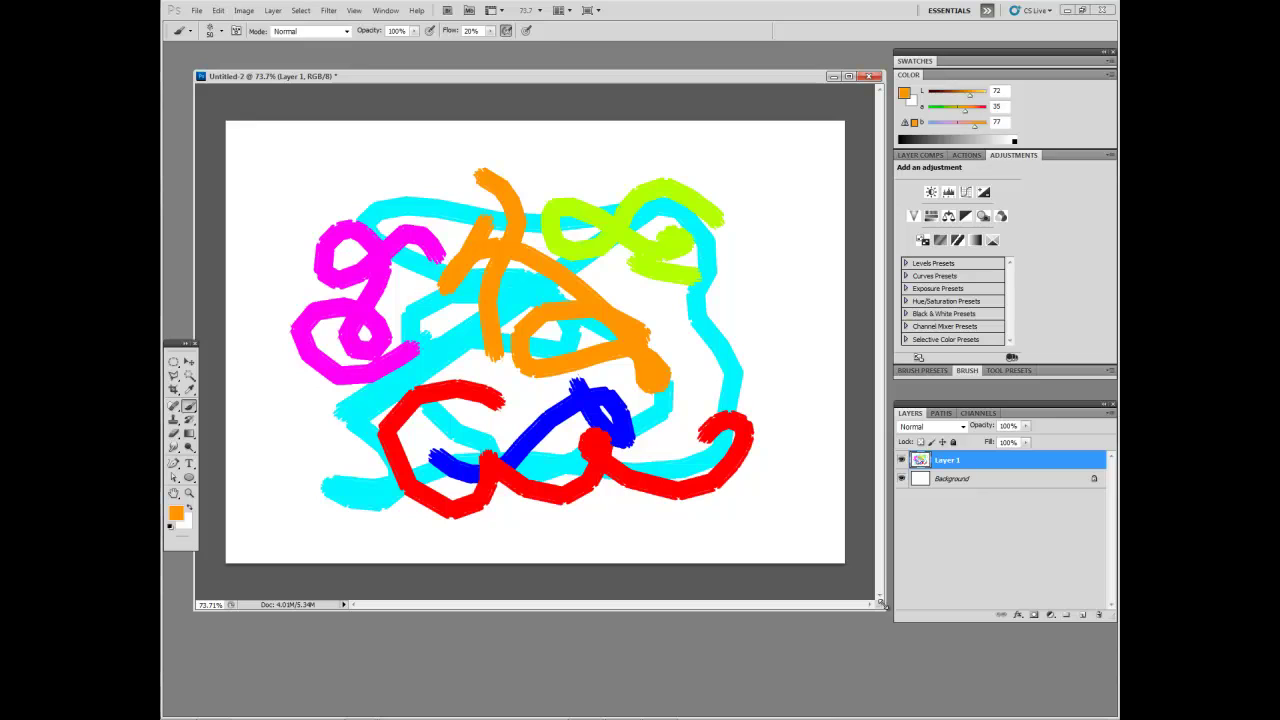
Shrink the Untitled-2 document window and move it slightly up.
{"action": "left_click_drag", "start_coordinate": [882, 604], "coordinate": [874, 613]}
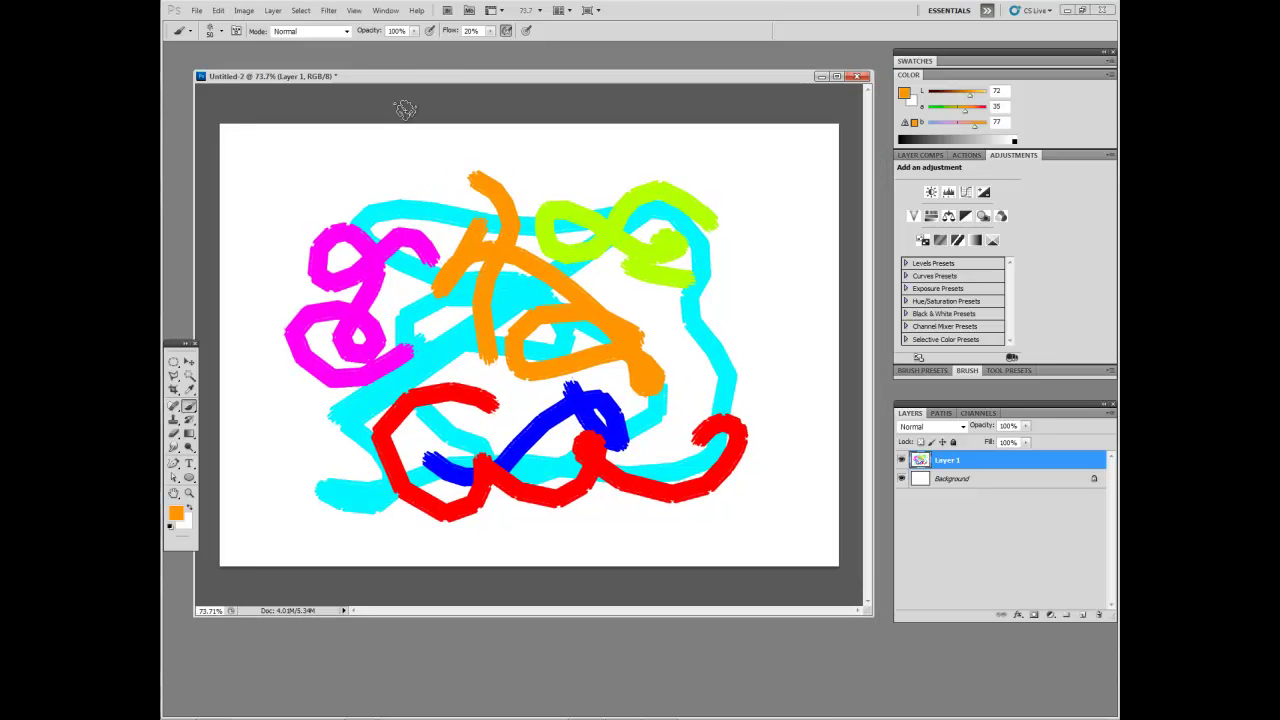
{"action": "left_click_drag", "start_coordinate": [429, 73], "coordinate": [439, 61]}
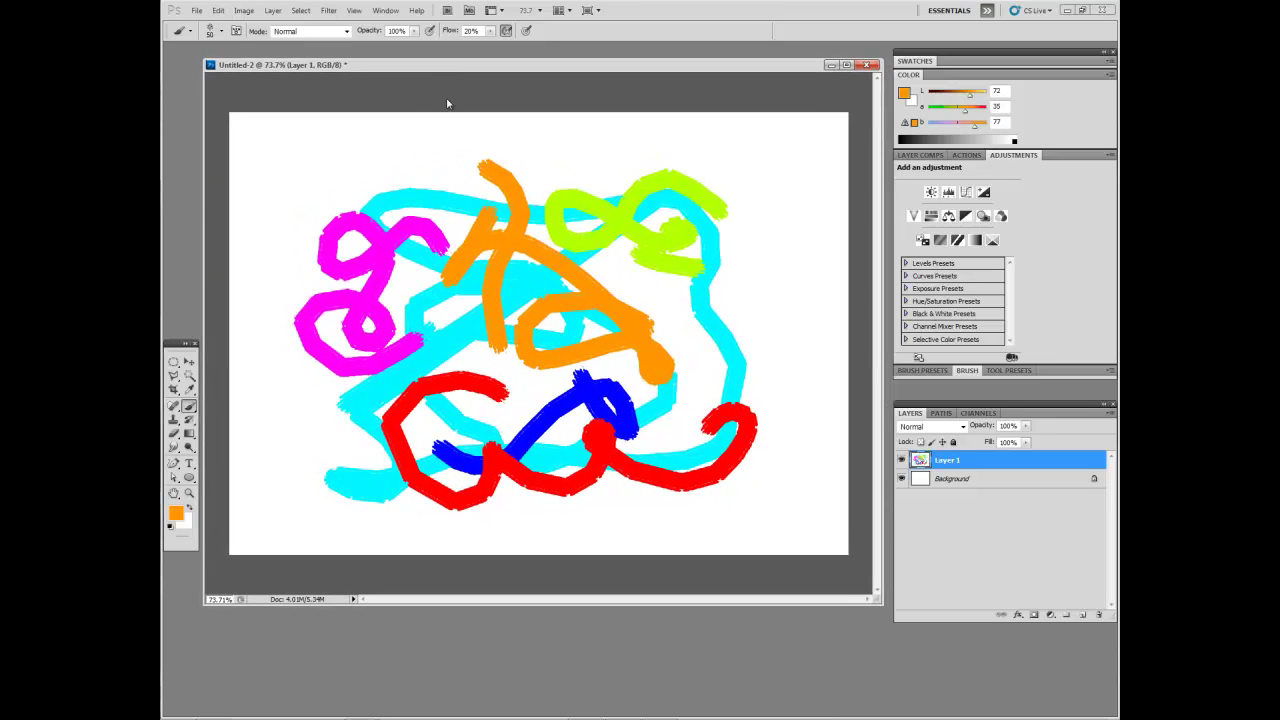
Replace the scribble layer with an empty one and paint a pink dab near the top-left.
{"action": "left_click", "coordinate": [1101, 616]}
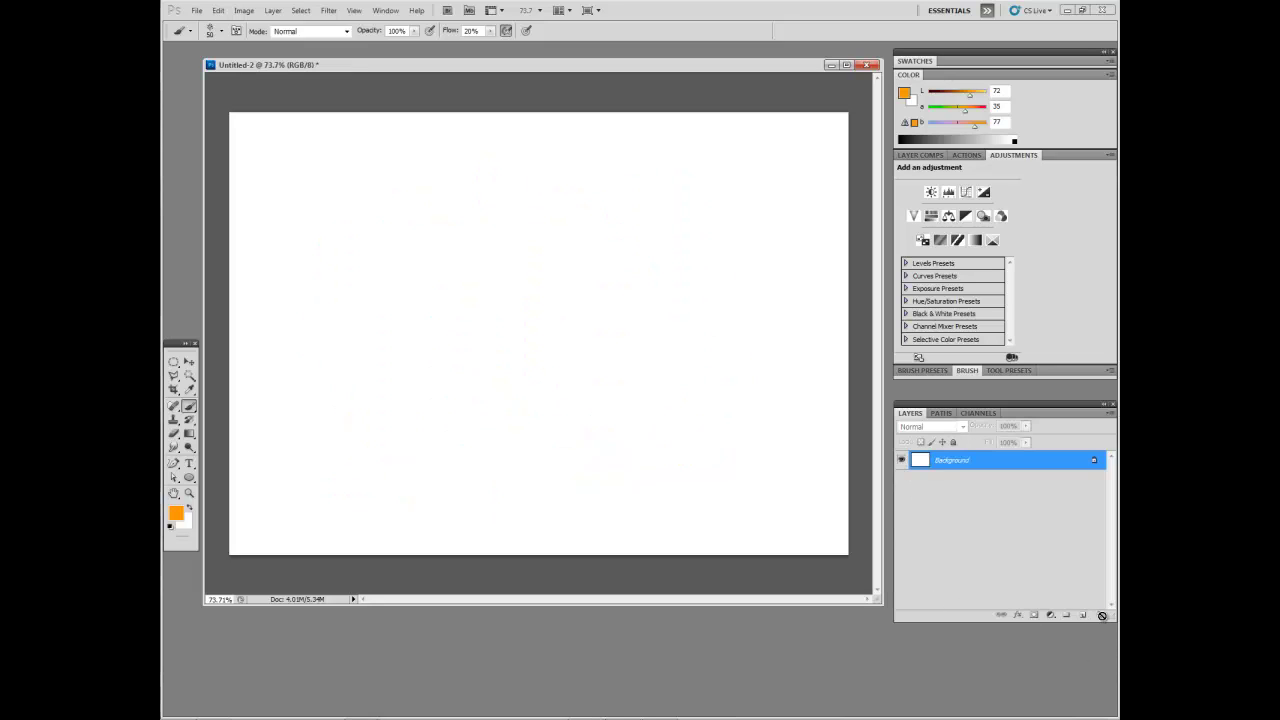
{"action": "left_click", "coordinate": [1083, 616]}
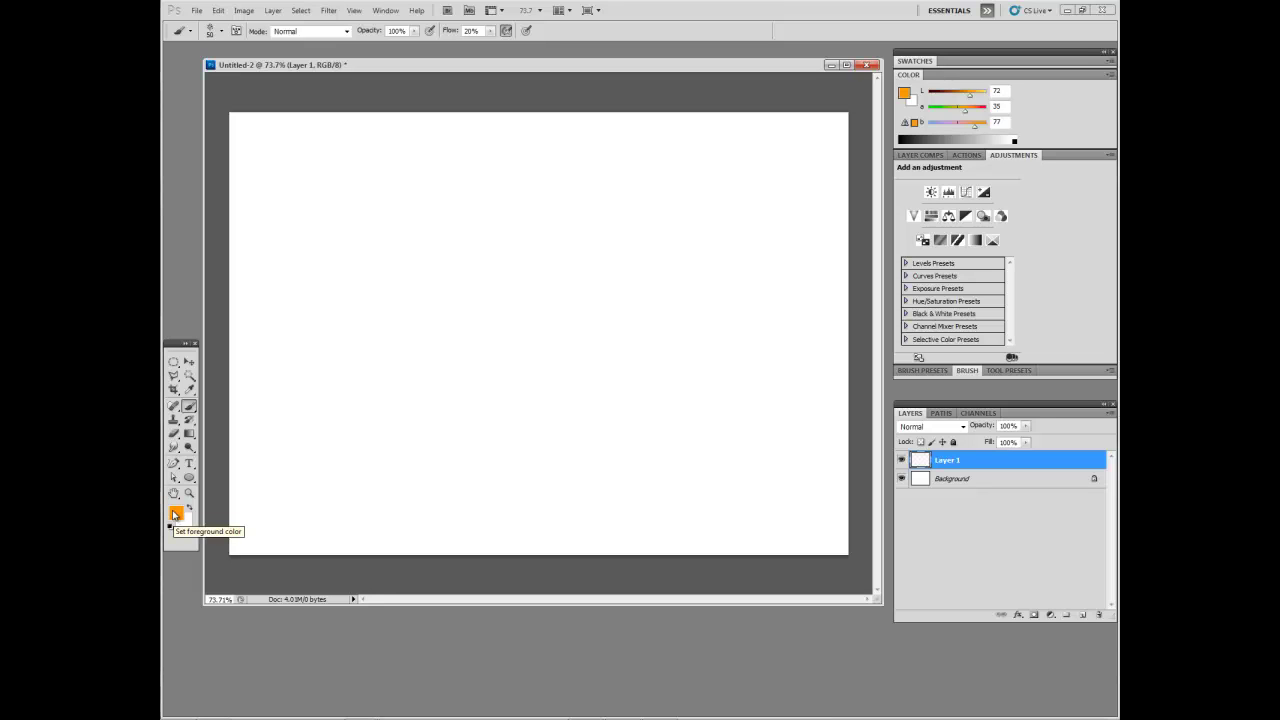
{"action": "left_click", "coordinate": [175, 514]}
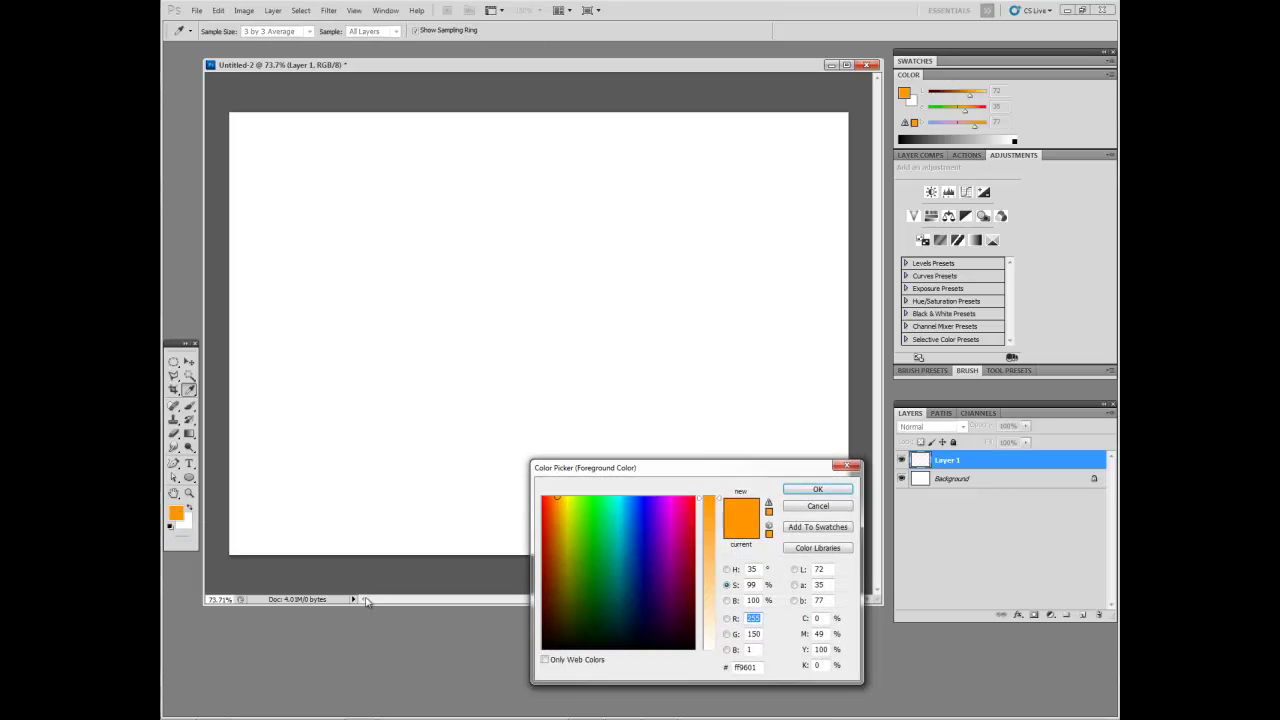
{"action": "left_click_drag", "start_coordinate": [662, 500], "coordinate": [664, 509]}
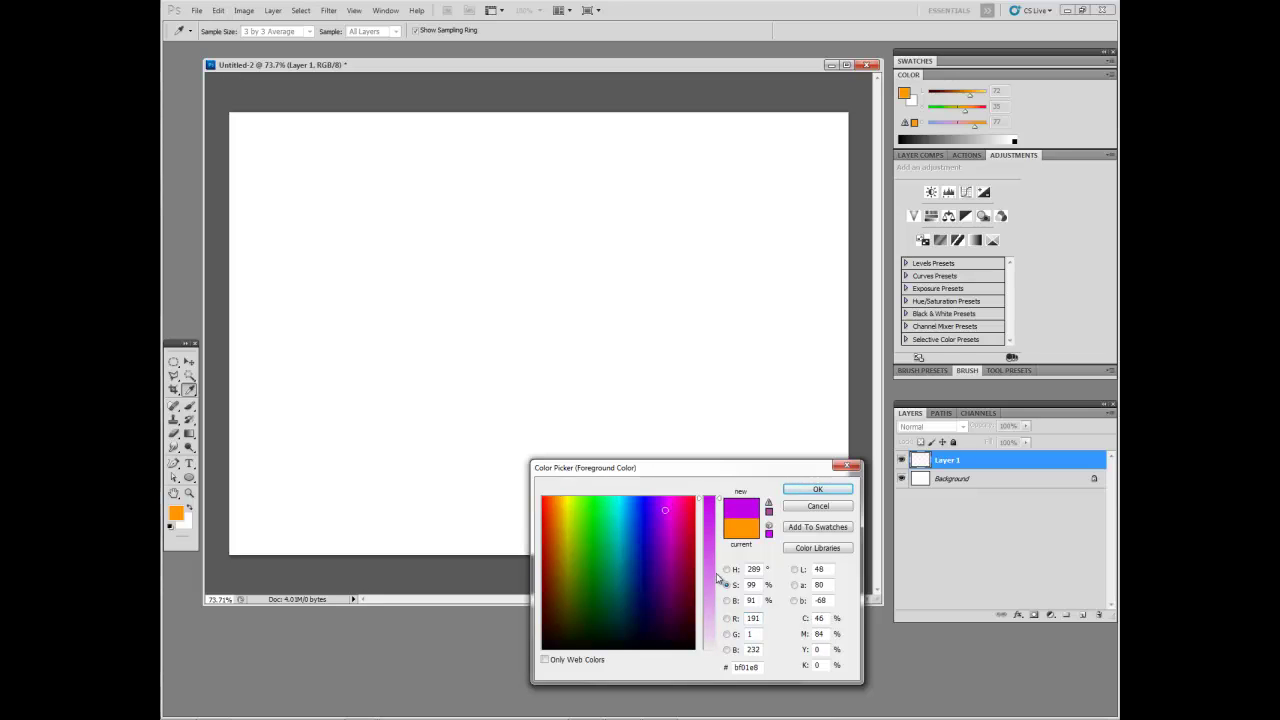
{"action": "mouse_move", "coordinate": [714, 580]}
{"action": "left_mouse_down"}
{"action": "mouse_move", "coordinate": [713, 600]}
{"action": "mouse_move", "coordinate": [713, 587]}
{"action": "left_mouse_up"}
{"action": "left_click_drag", "start_coordinate": [620, 550], "coordinate": [543, 504]}
{"action": "left_click", "coordinate": [798, 490]}
{"action": "key", "text": "b"}
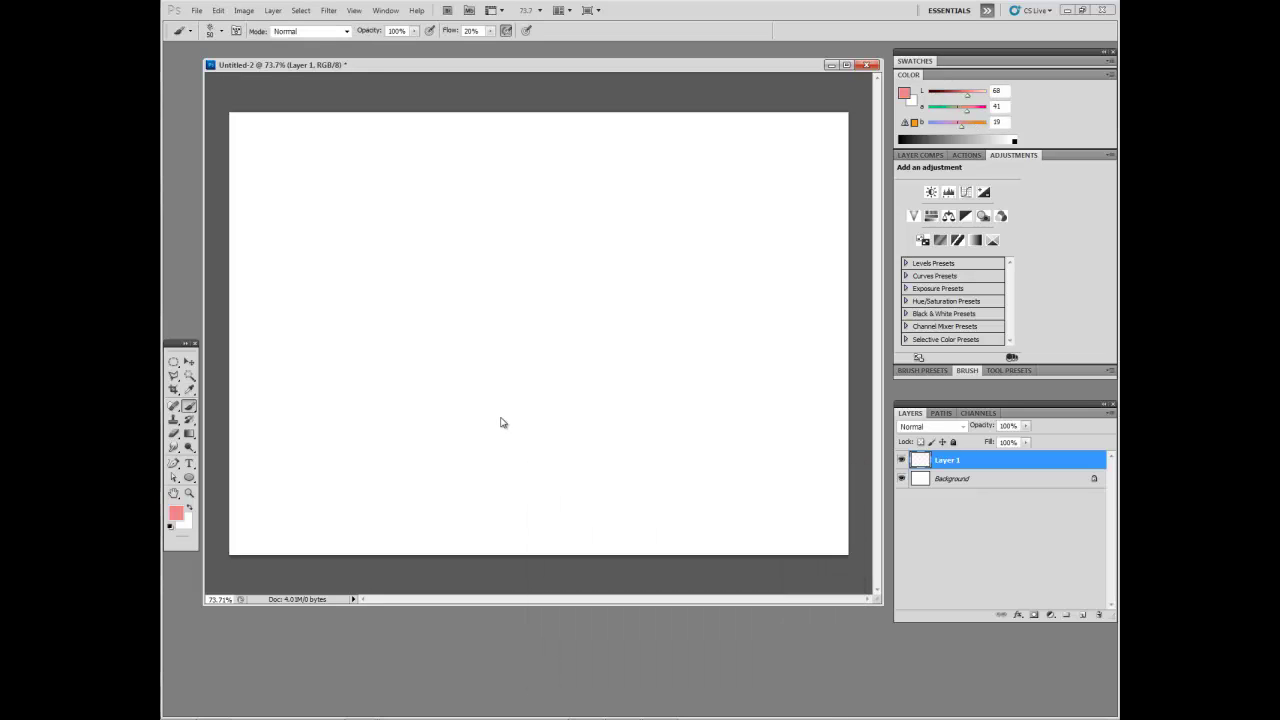
{"action": "left_click_drag", "start_coordinate": [280, 176], "coordinate": [263, 147]}
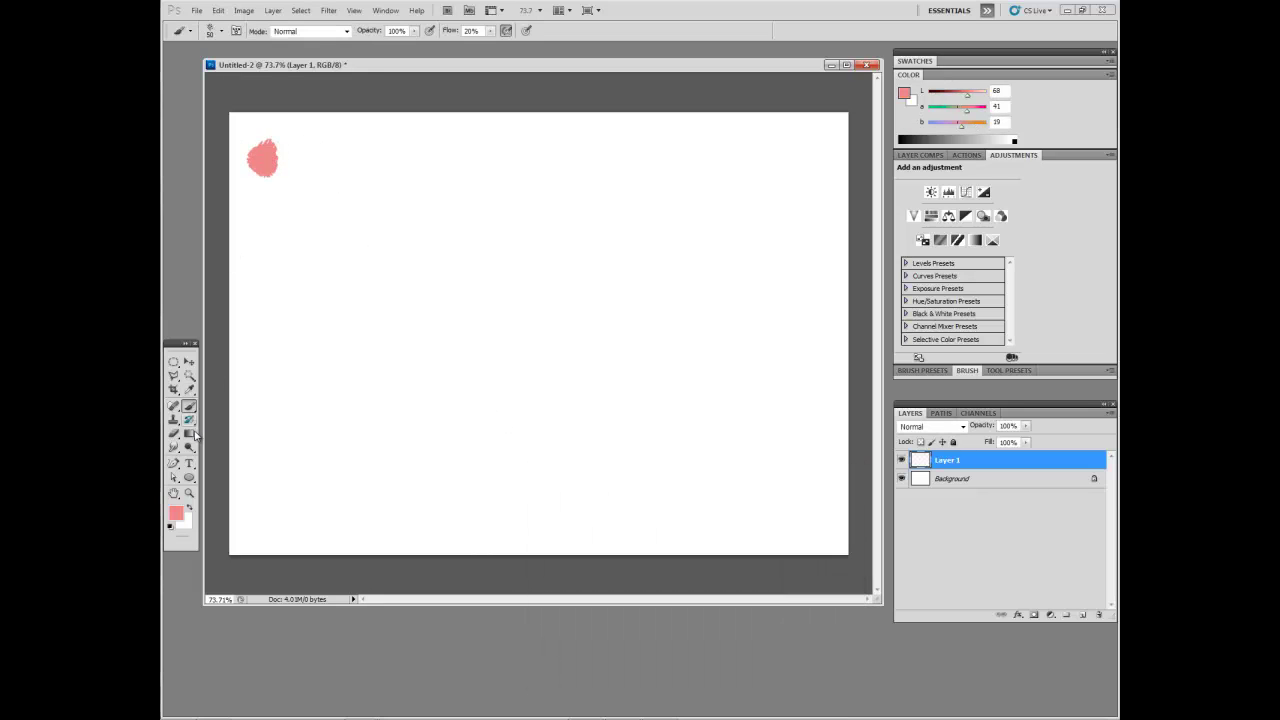
Paint a low-saturation grey-green dab beside the pink one.
{"action": "left_click", "coordinate": [176, 513]}
{"action": "mouse_move", "coordinate": [565, 565]}
{"action": "left_mouse_down"}
{"action": "mouse_move", "coordinate": [586, 554]}
{"action": "mouse_move", "coordinate": [586, 588]}
{"action": "left_mouse_up"}
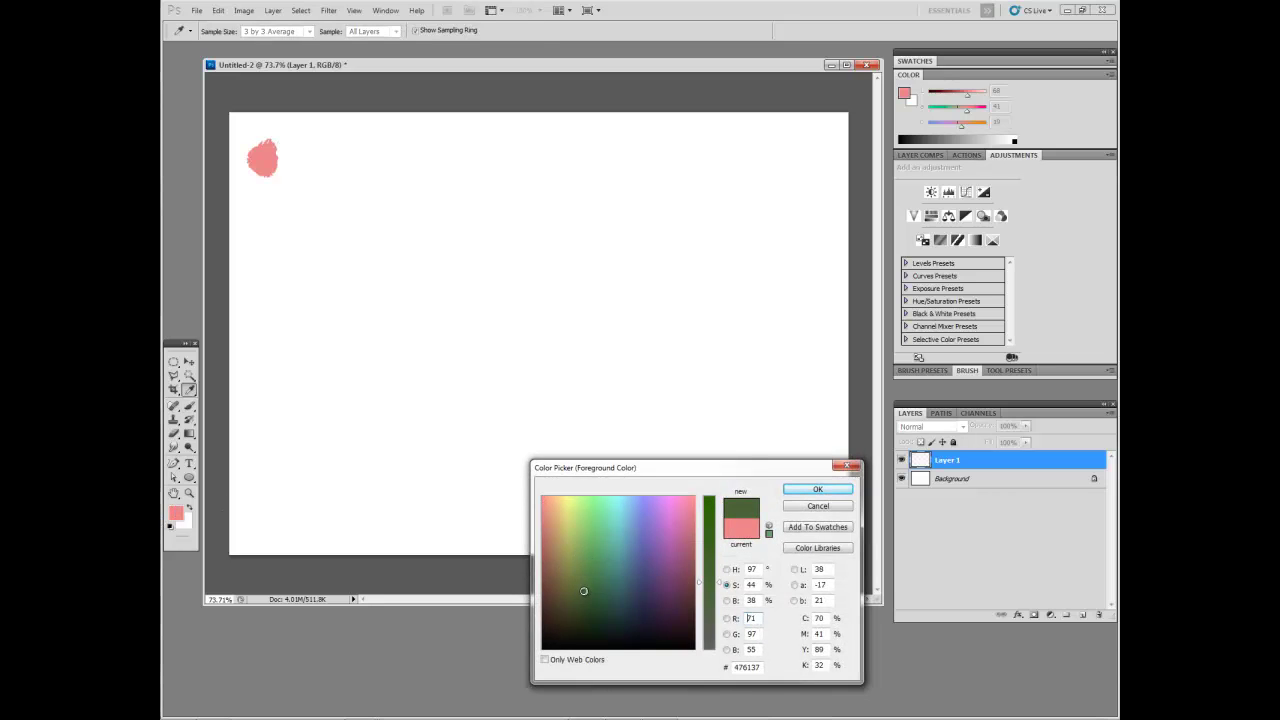
{"action": "left_click_drag", "start_coordinate": [710, 554], "coordinate": [710, 612]}
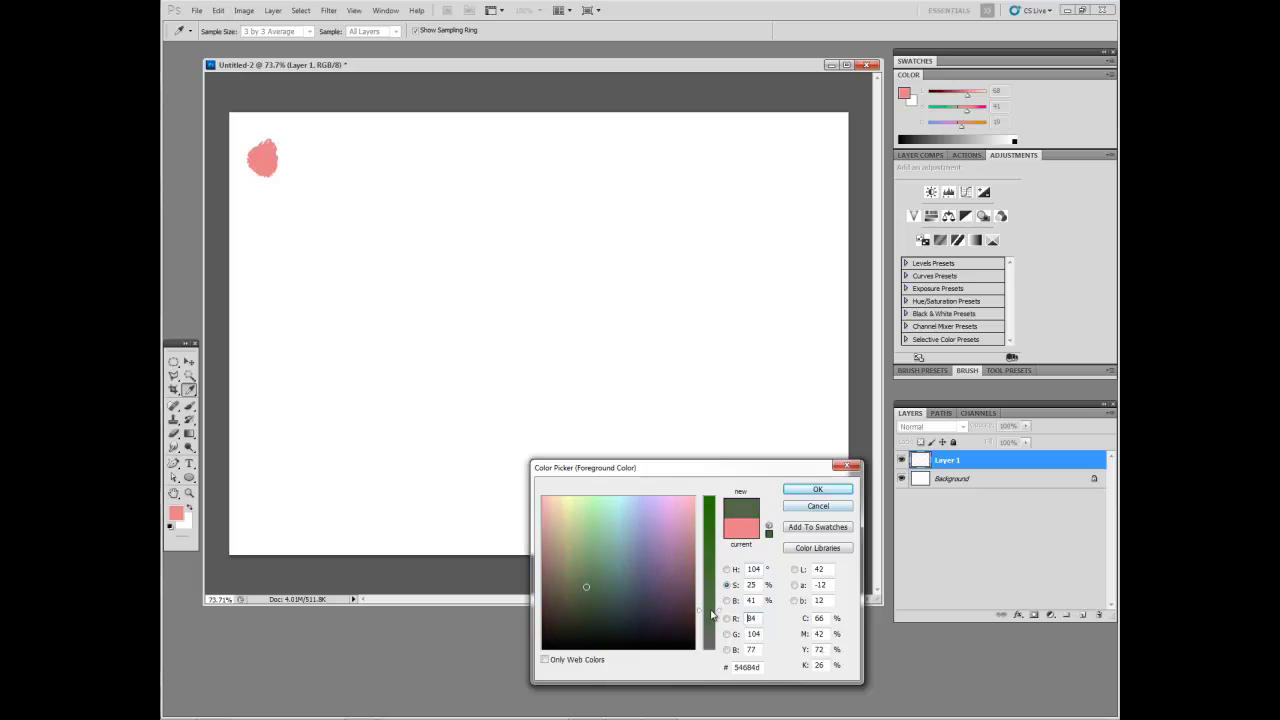
{"action": "left_click", "coordinate": [817, 489]}
{"action": "left_click_drag", "start_coordinate": [280, 152], "coordinate": [280, 162]}
Paint a pale yellow dab below the others, then clear all paint from Layer 1.
{"action": "left_click", "coordinate": [175, 517]}
{"action": "left_click_drag", "start_coordinate": [600, 520], "coordinate": [570, 499]}
{"action": "left_click", "coordinate": [798, 489]}
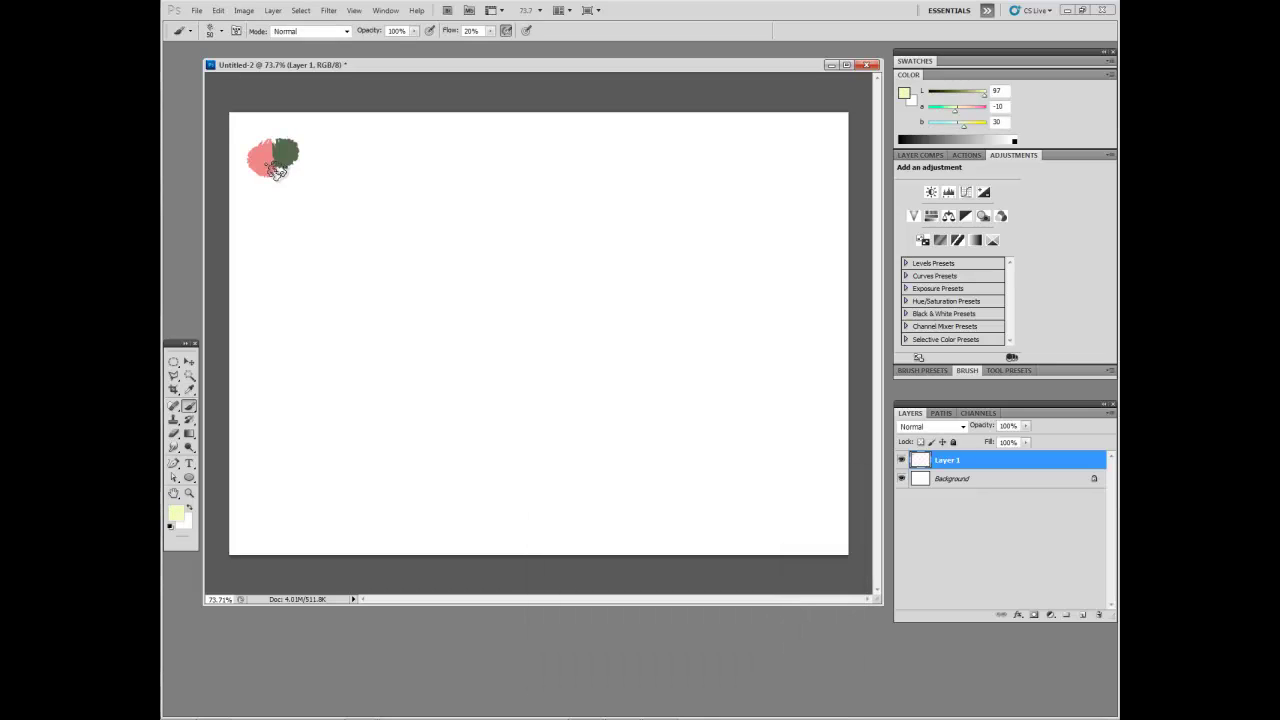
{"action": "left_click_drag", "start_coordinate": [277, 170], "coordinate": [271, 177]}
{"action": "key", "text": "Delete"}
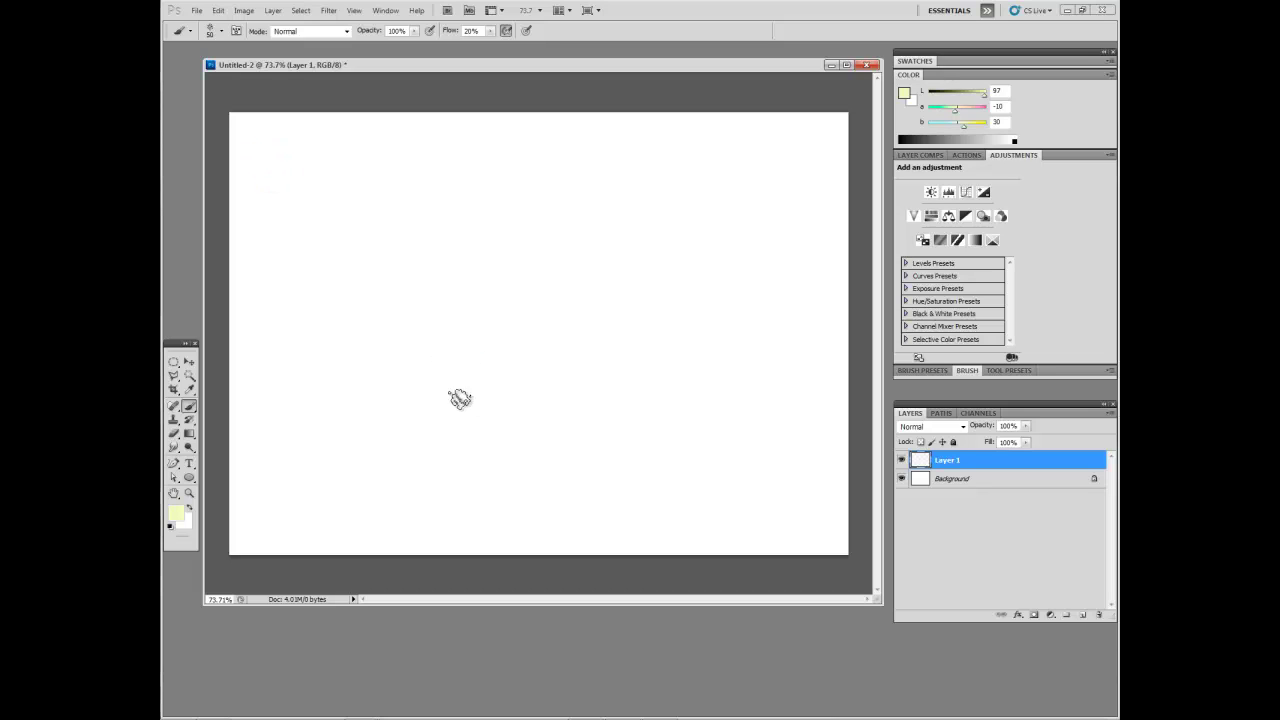
Open Yurmby Color Wheel.jpg from the Window menu and move its window up.
{"action": "left_click", "coordinate": [386, 10]}
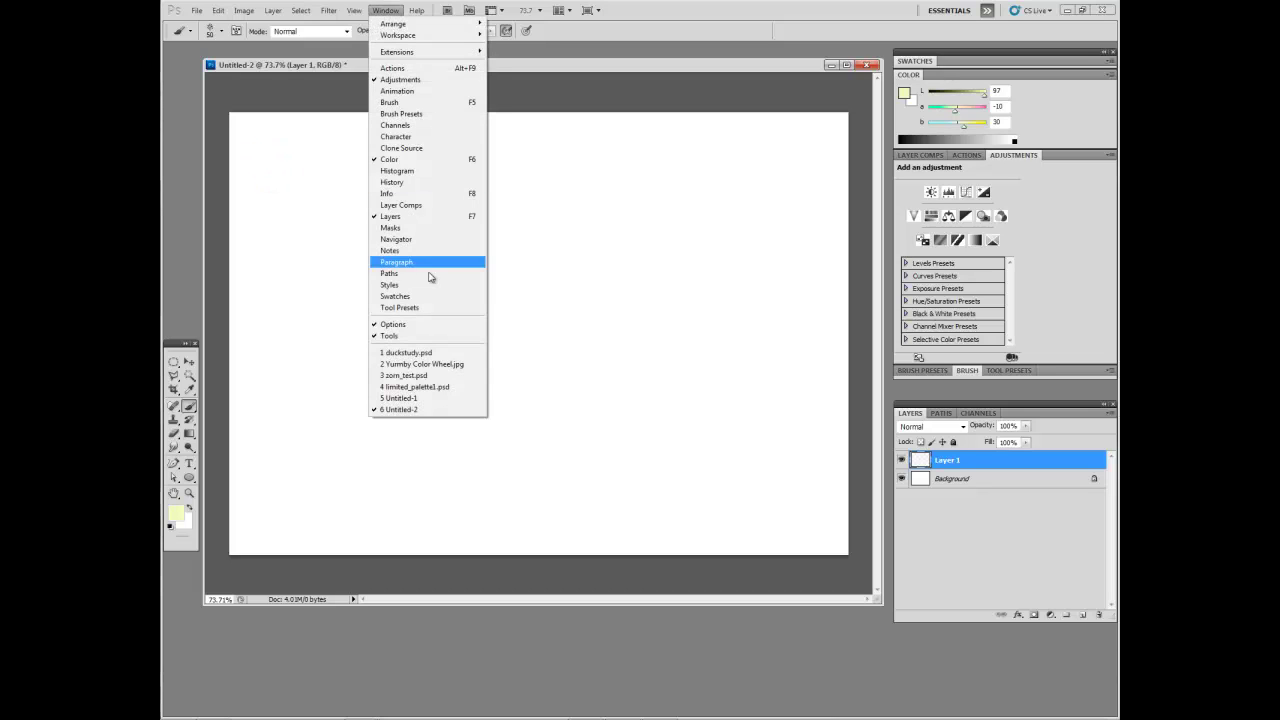
{"action": "left_click", "coordinate": [443, 365]}
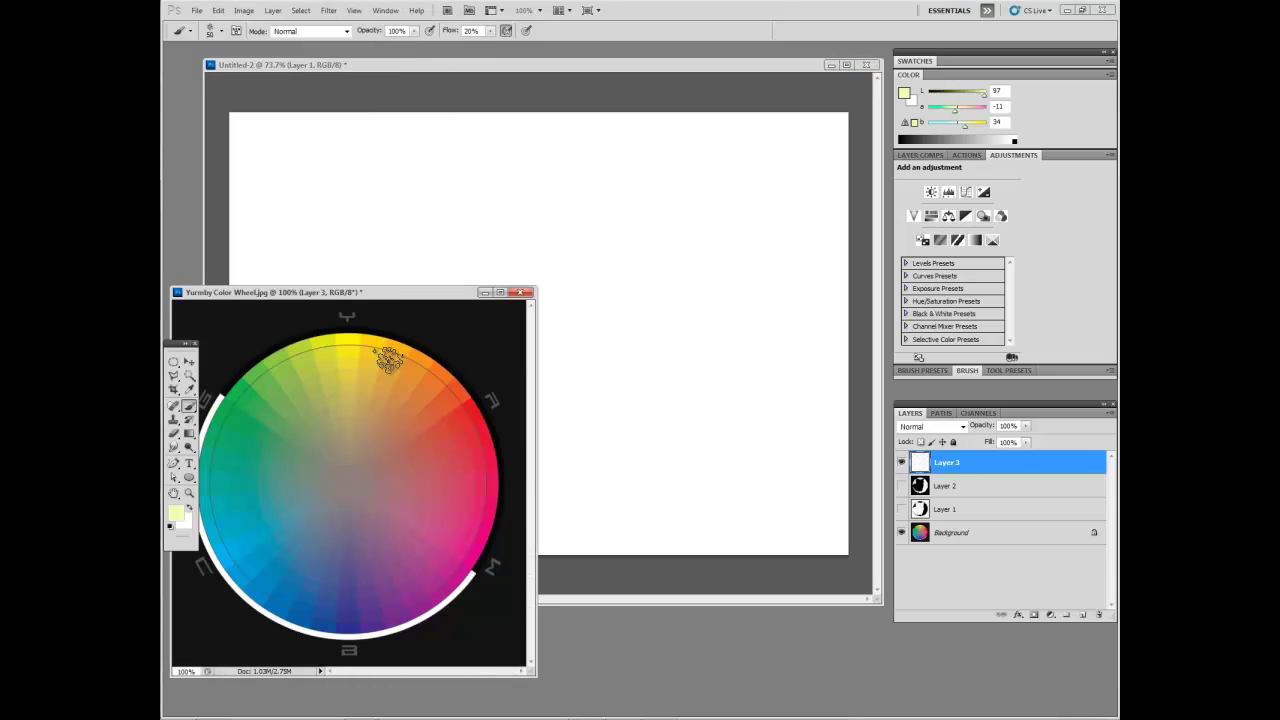
{"action": "left_click_drag", "start_coordinate": [387, 298], "coordinate": [472, 290]}
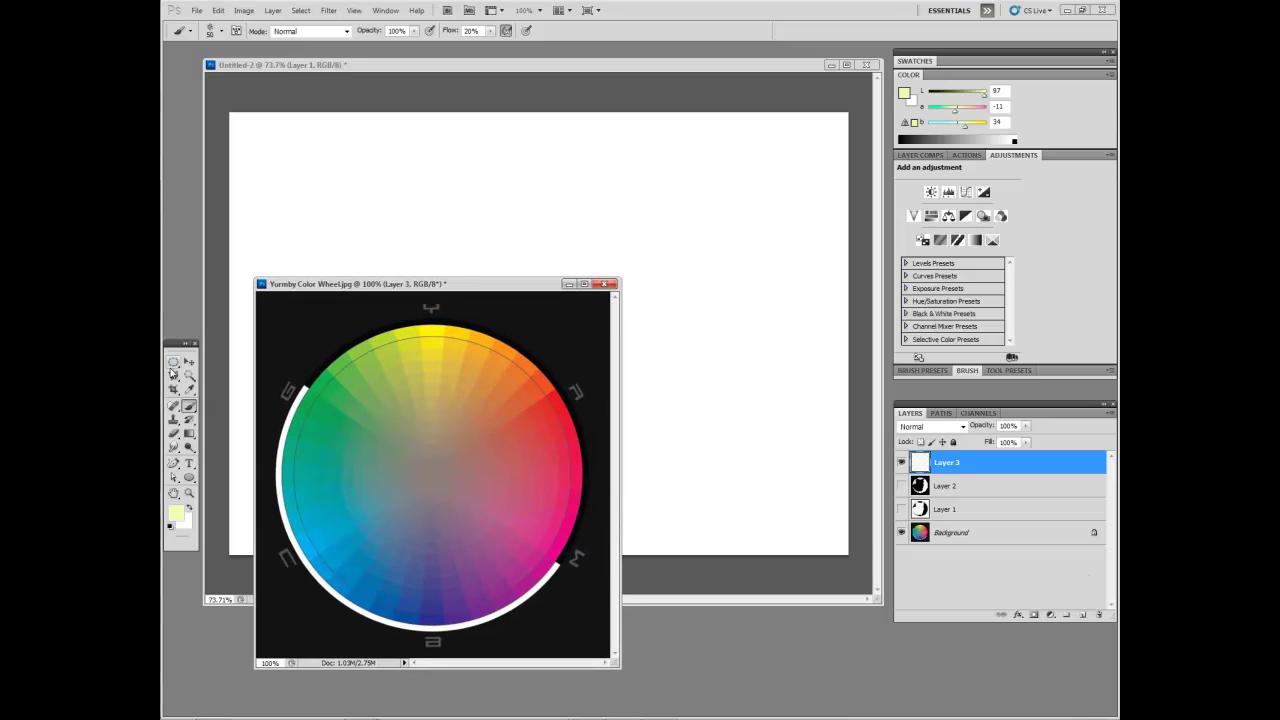
Choose the Polygonal Lasso tool and reset colours to default black and white.
{"action": "left_click", "coordinate": [173, 363]}
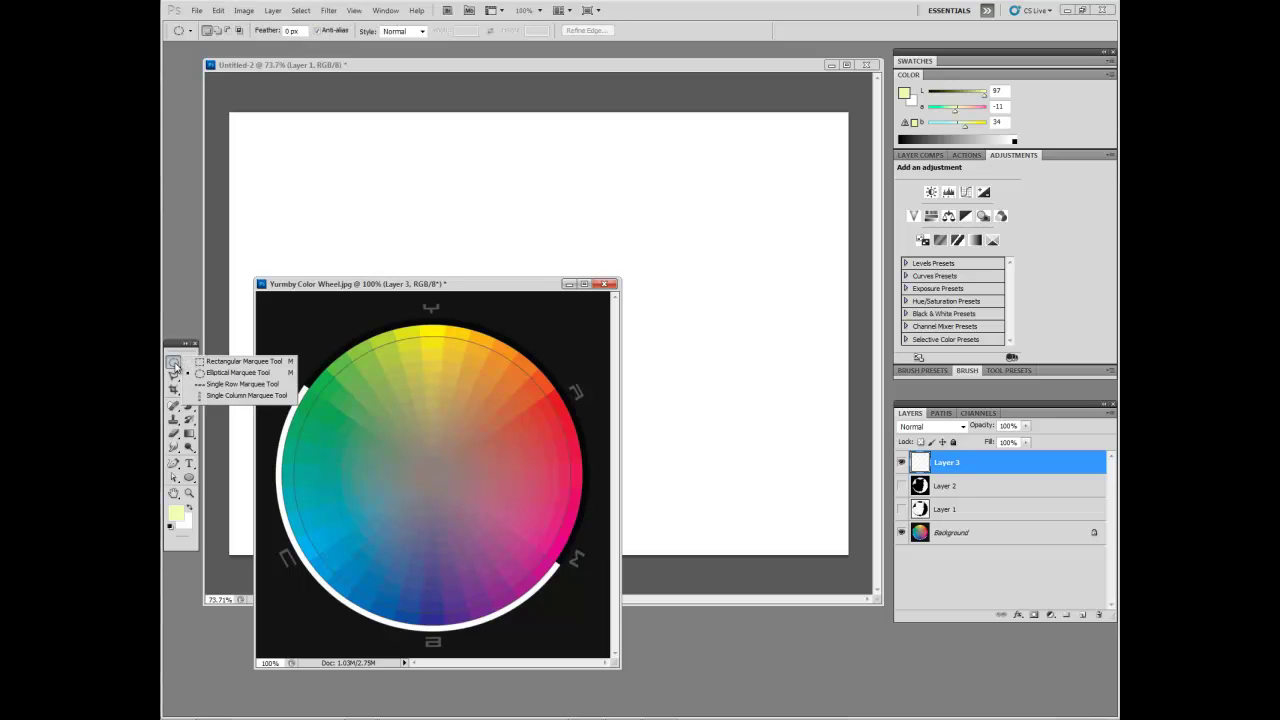
{"action": "left_click", "coordinate": [173, 376]}
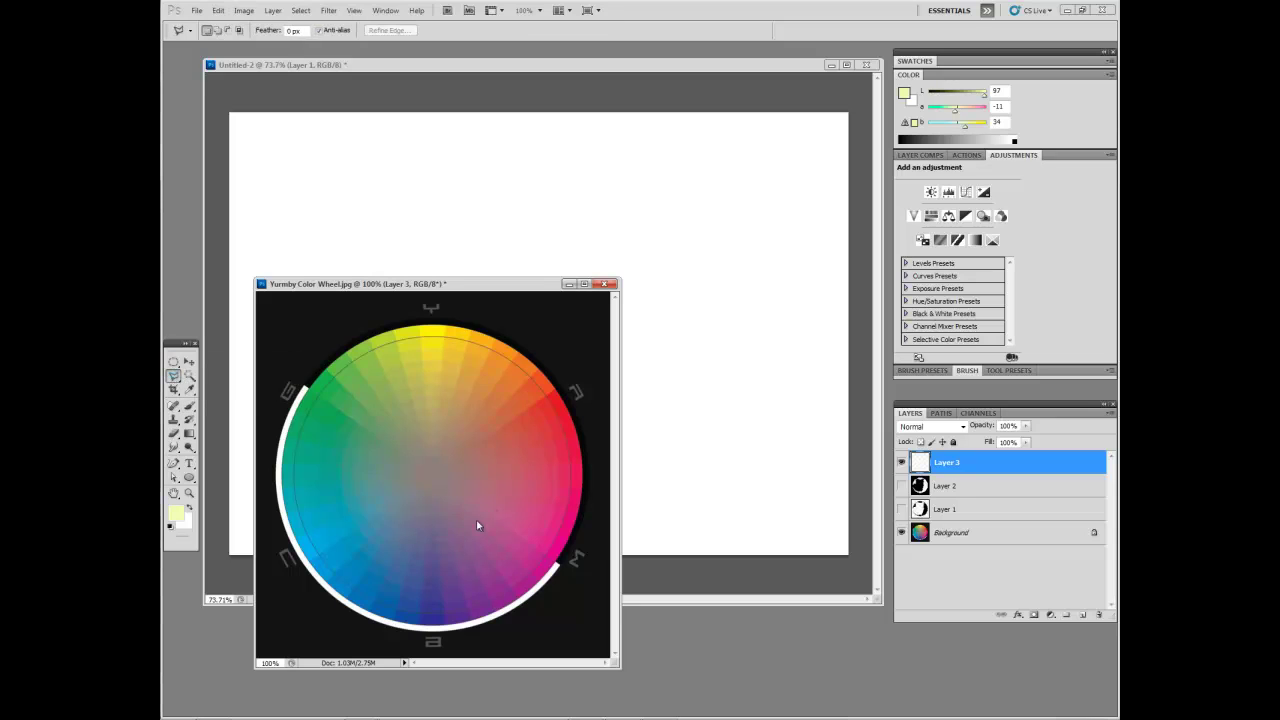
{"action": "left_click", "coordinate": [172, 530]}
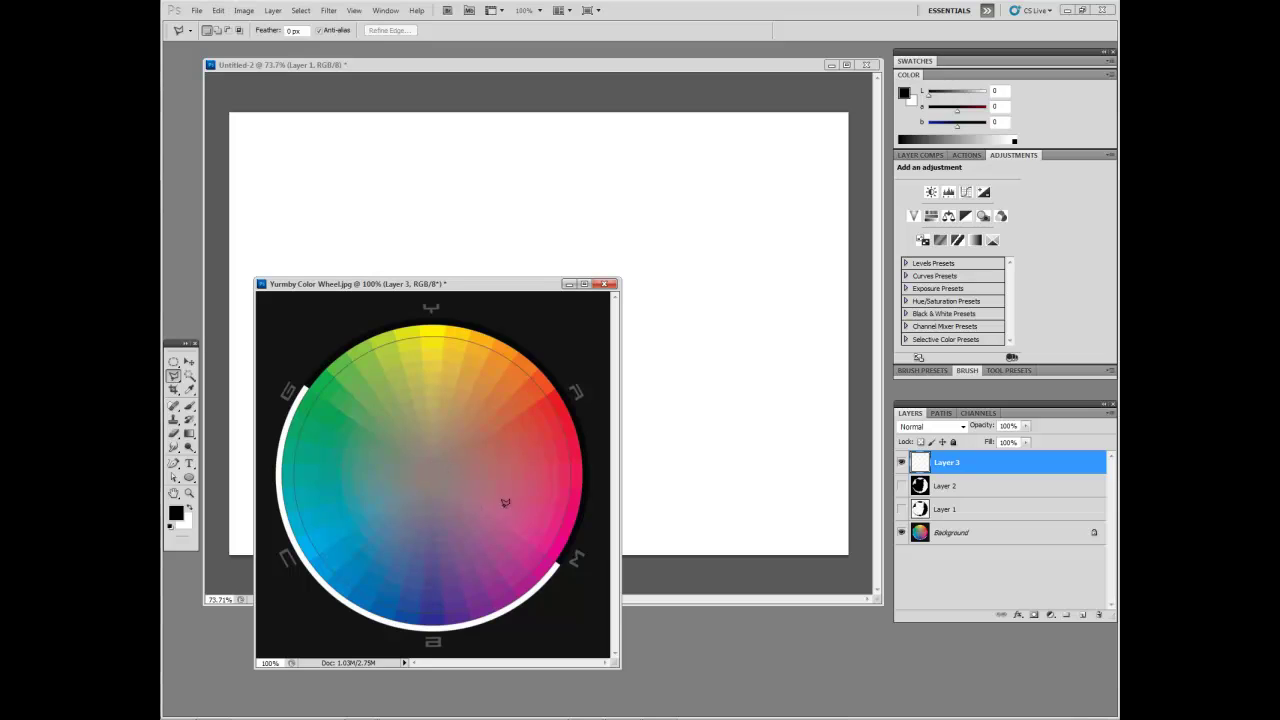
Lasso a triangle on the wheel, invert, fill everything outside with black, and deselect.
{"action": "left_click", "coordinate": [431, 319]}
{"action": "left_click", "coordinate": [484, 606]}
{"action": "left_click", "coordinate": [431, 330]}
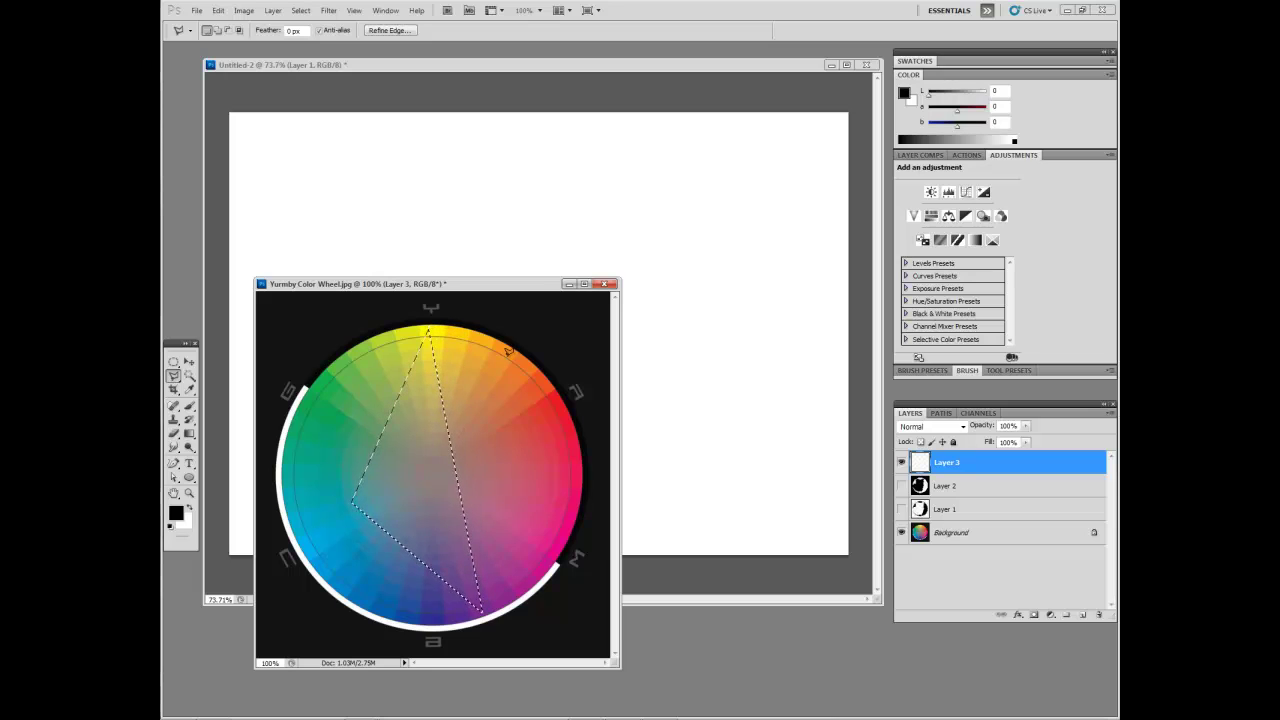
{"action": "key", "text": "ctrl+shift+i"}
{"action": "key", "text": "alt+BackSpace"}
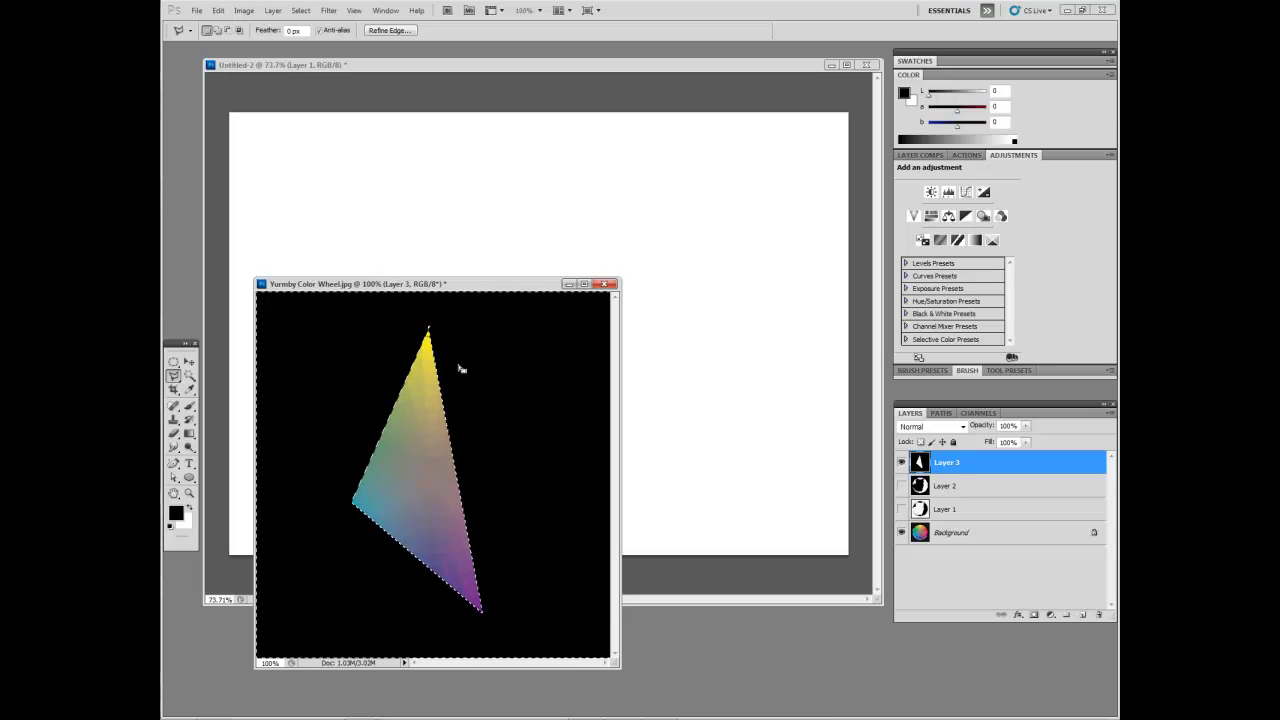
{"action": "key", "text": "ctrl+d"}
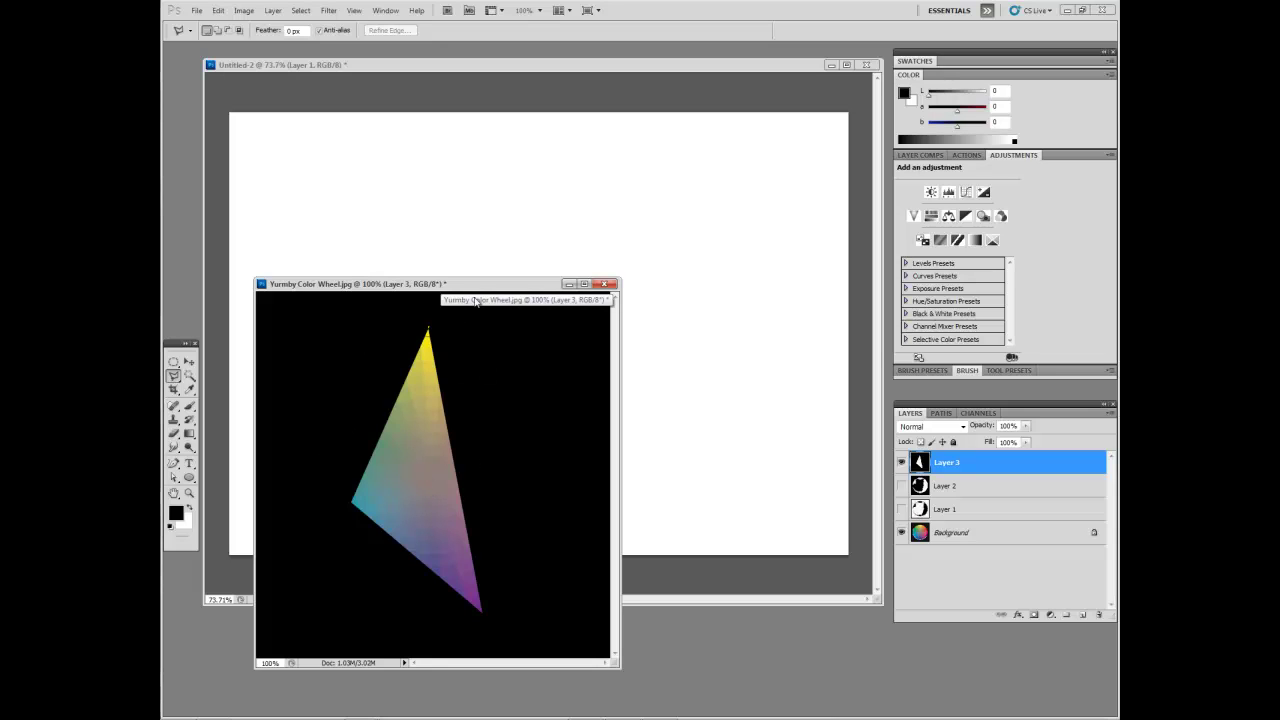
{"action": "mouse_move", "coordinate": [461, 286]}
{"action": "left_mouse_down"}
{"action": "mouse_move", "coordinate": [449, 274]}
{"action": "mouse_move", "coordinate": [461, 300]}
{"action": "left_mouse_up"}
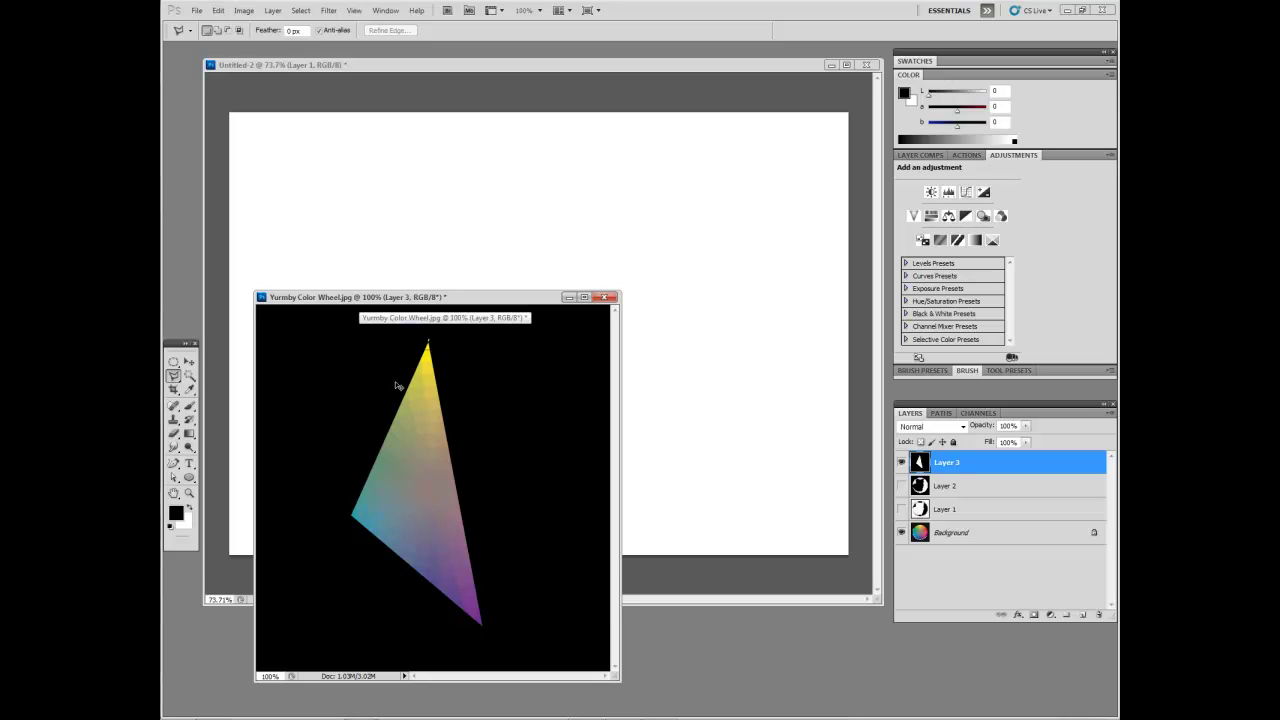
Delete the black mask layer and lasso a new triangle from yellow through red to the centre.
{"action": "left_click", "coordinate": [1100, 615]}
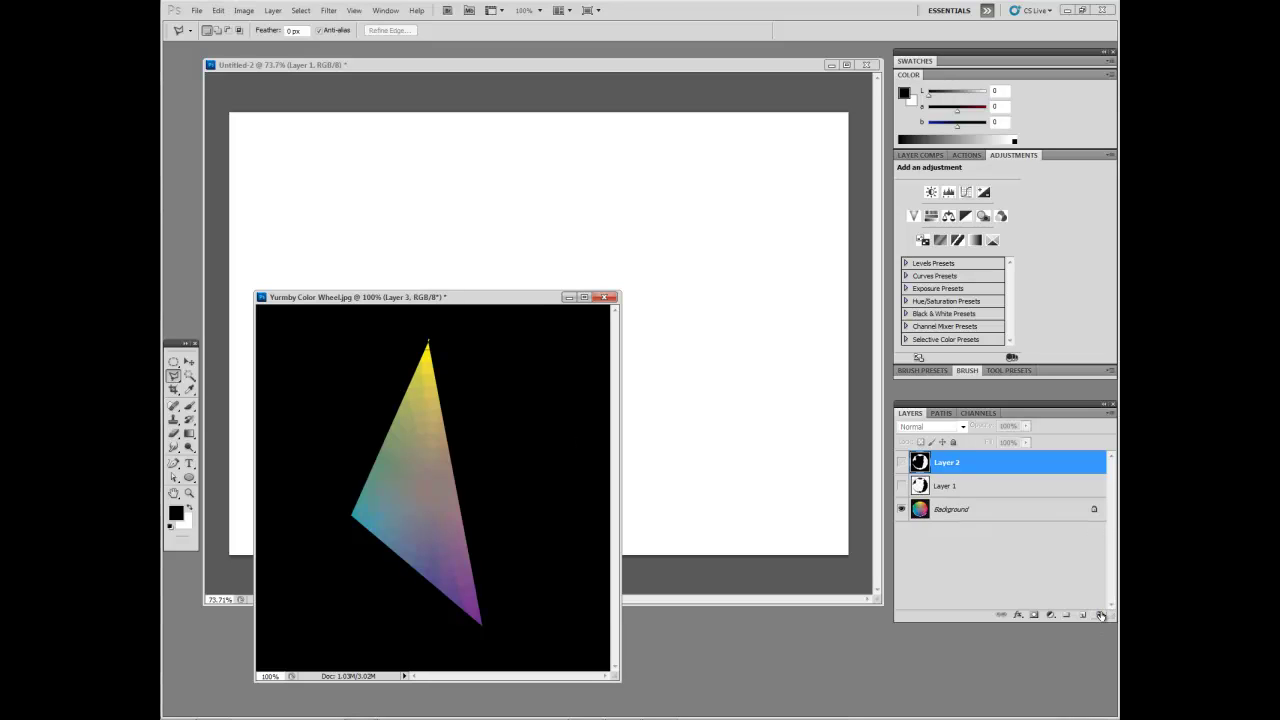
{"action": "mouse_move", "coordinate": [459, 297]}
{"action": "left_mouse_down"}
{"action": "mouse_move", "coordinate": [415, 274]}
{"action": "mouse_move", "coordinate": [438, 286]}
{"action": "mouse_move", "coordinate": [478, 270]}
{"action": "mouse_move", "coordinate": [478, 282]}
{"action": "left_mouse_up"}
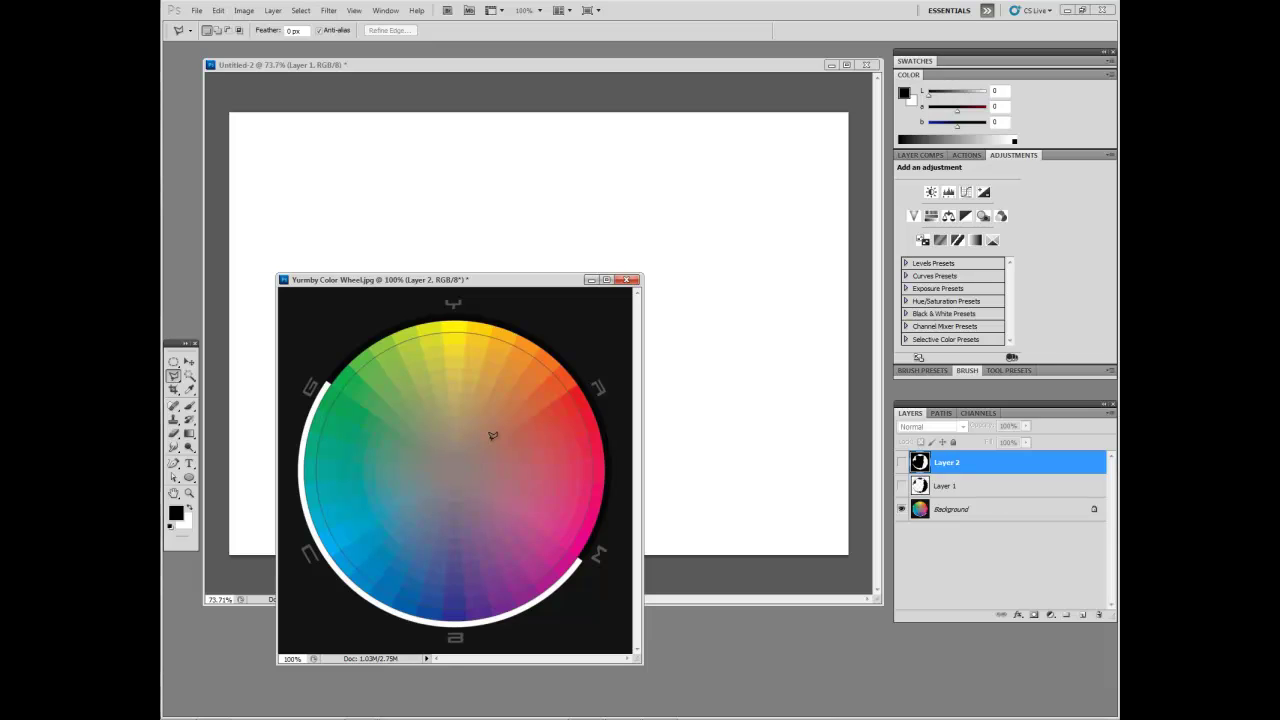
{"action": "left_click", "coordinate": [461, 319]}
{"action": "left_click", "coordinate": [544, 456]}
{"action": "left_click", "coordinate": [438, 507]}
{"action": "left_click", "coordinate": [460, 323]}
On a new layer, invert the selection, fill the outside with black, and deselect.
{"action": "left_click", "coordinate": [1082, 614]}
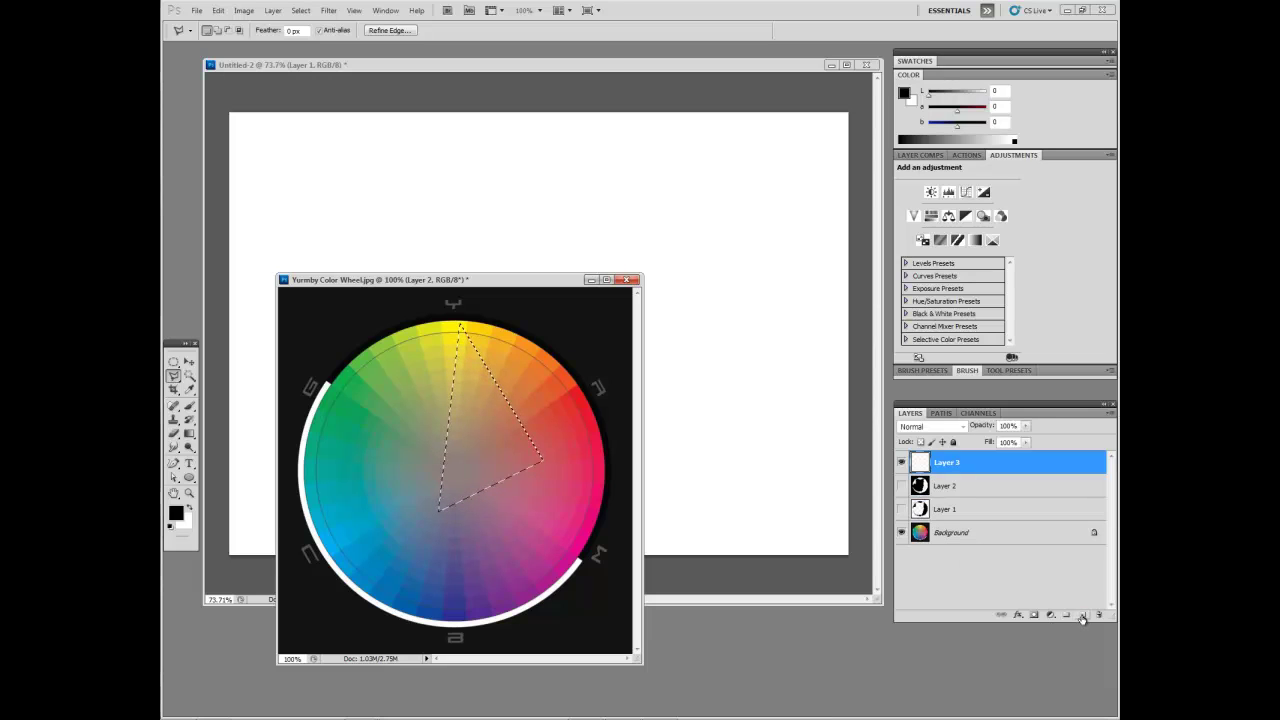
{"action": "key", "text": "ctrl+shift+i"}
{"action": "key", "text": "alt+BackSpace"}
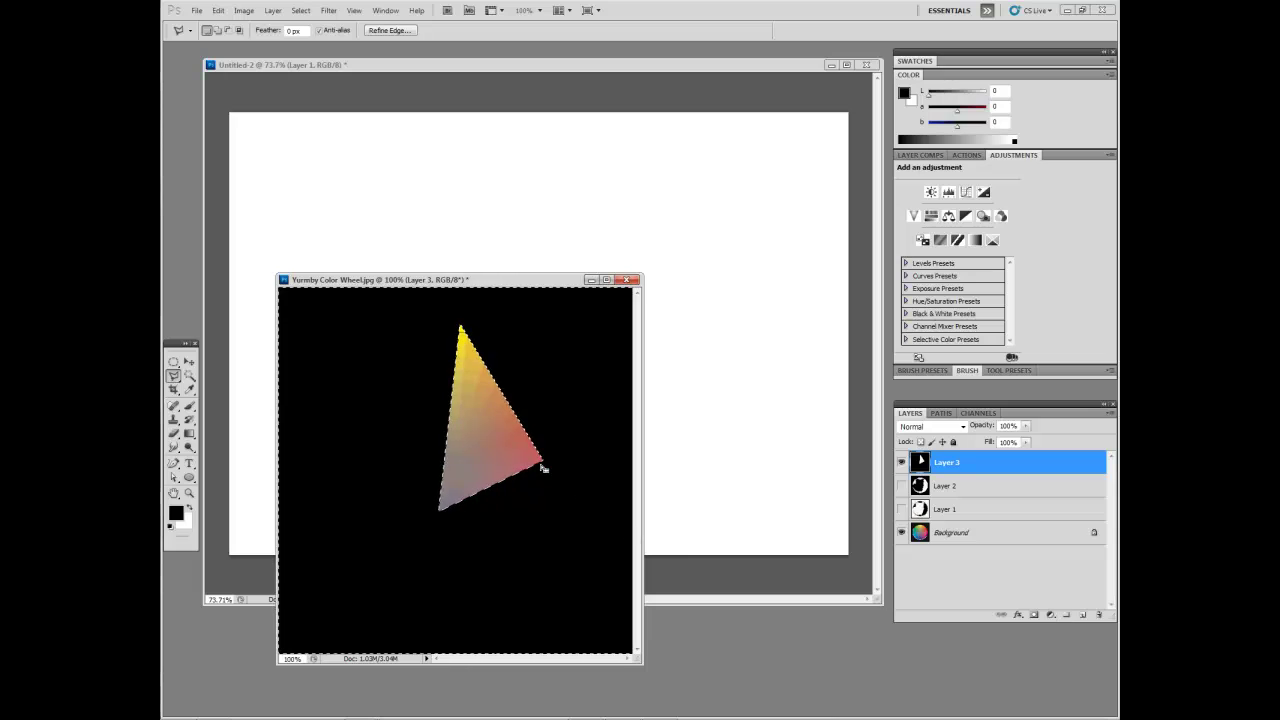
{"action": "key", "text": "ctrl+d"}
Bring Untitled-2 forward, resize its window, and marquee a circle left of the canvas centre.
{"action": "left_click_drag", "start_coordinate": [477, 283], "coordinate": [378, 294]}
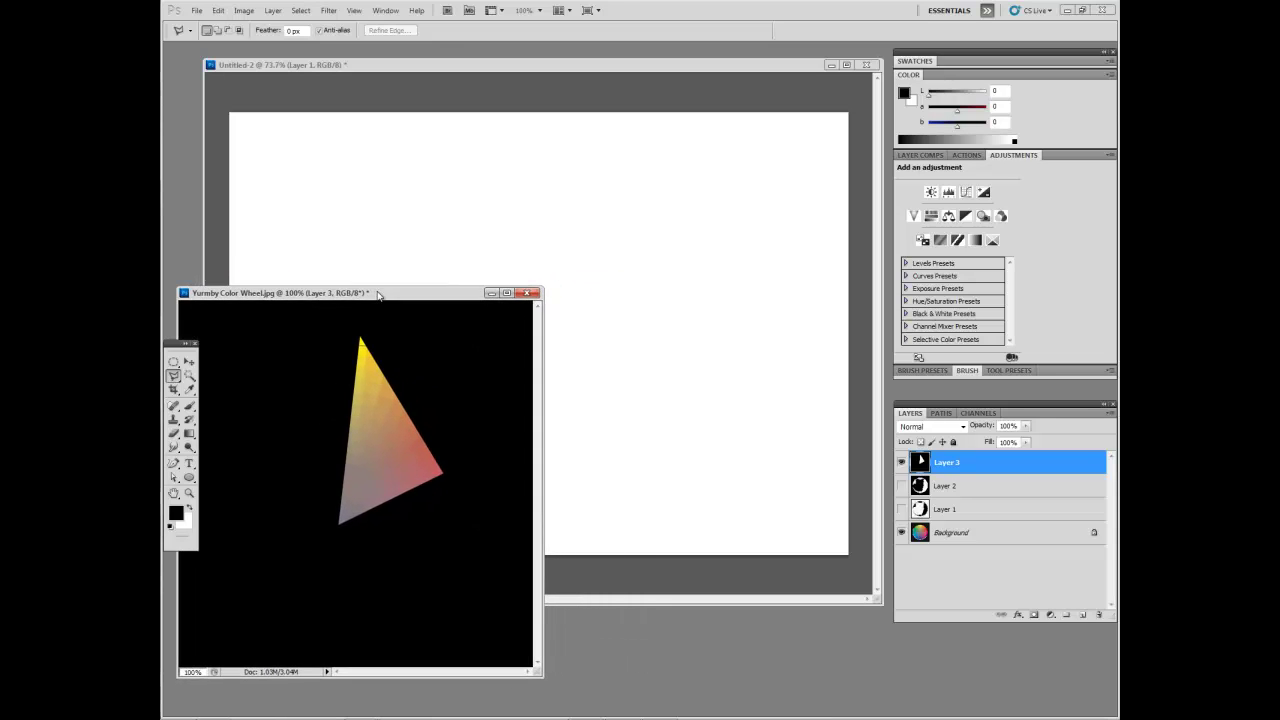
{"action": "left_click", "coordinate": [357, 69]}
{"action": "mouse_move", "coordinate": [368, 70]}
{"action": "left_mouse_down"}
{"action": "mouse_move", "coordinate": [431, 66]}
{"action": "mouse_move", "coordinate": [379, 83]}
{"action": "mouse_move", "coordinate": [372, 65]}
{"action": "left_mouse_up"}
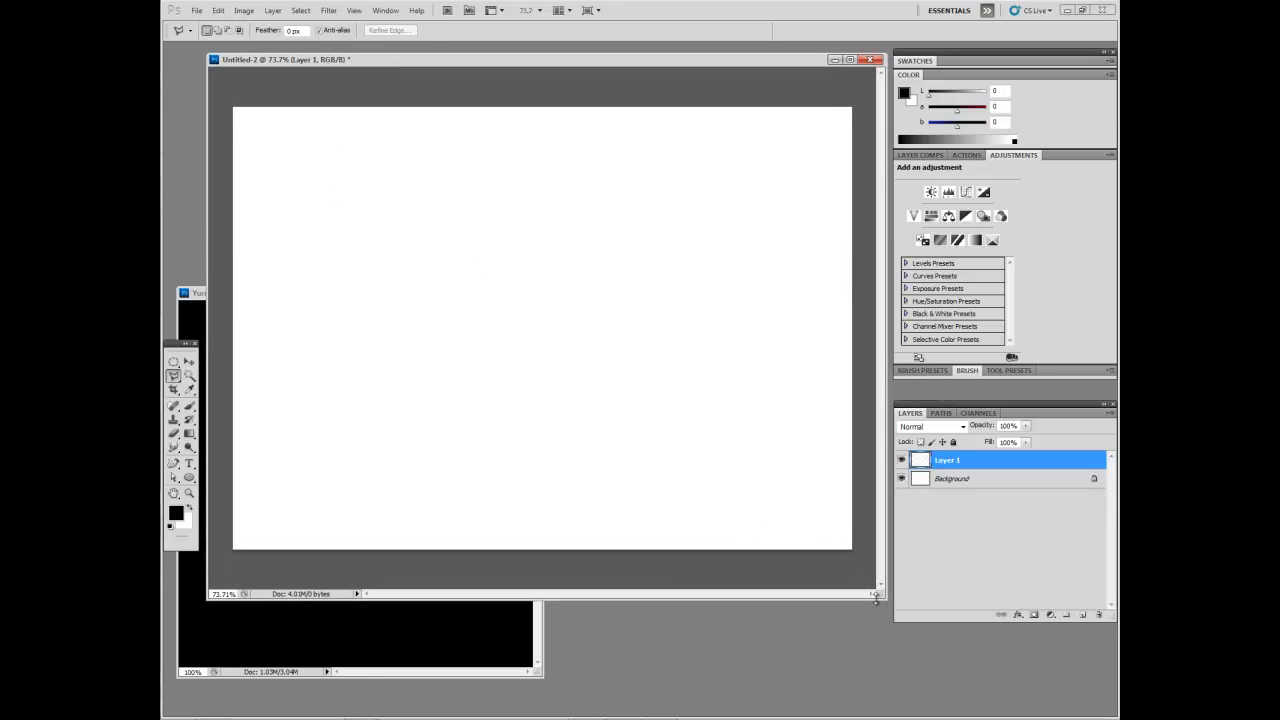
{"action": "left_click_drag", "start_coordinate": [880, 596], "coordinate": [855, 578]}
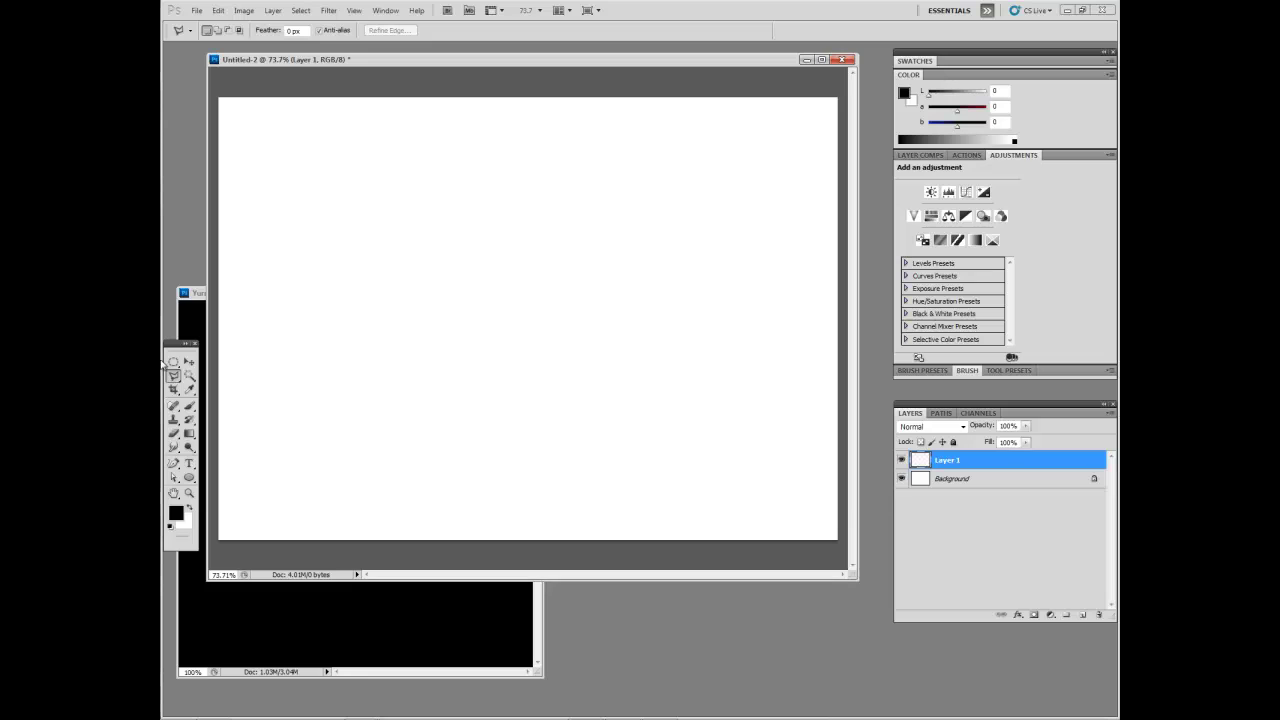
{"action": "left_click", "coordinate": [174, 361]}
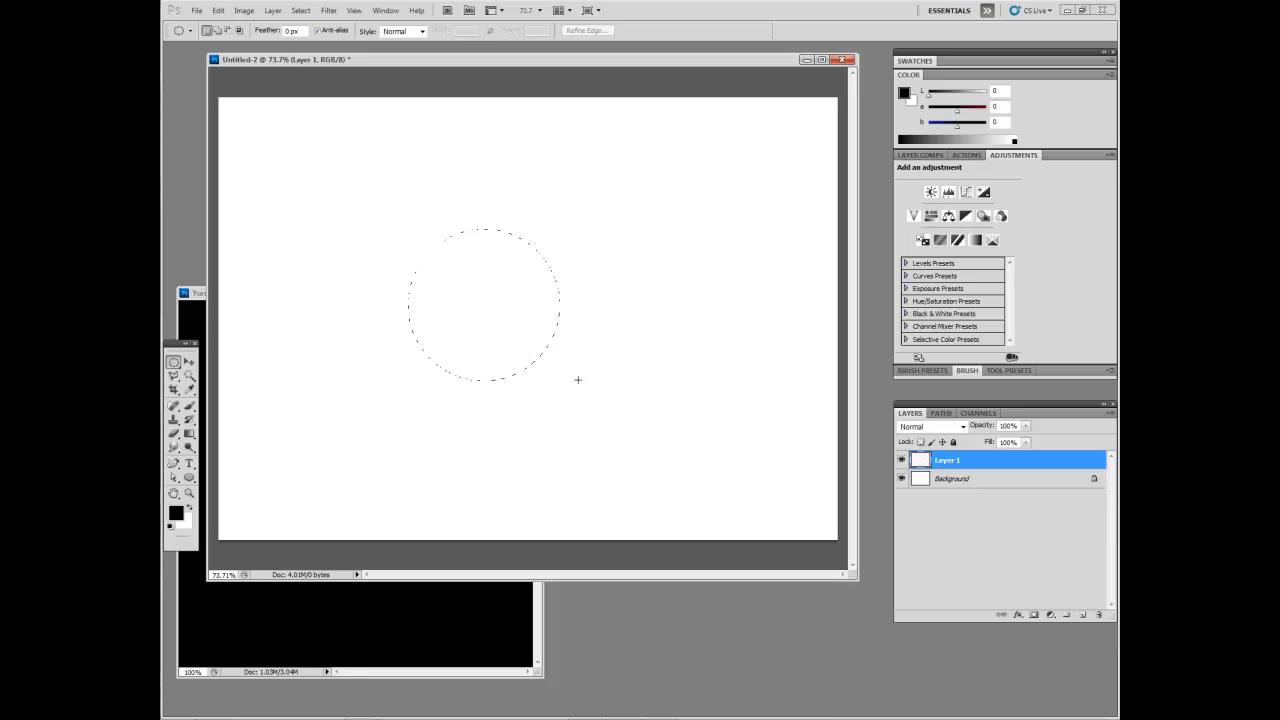
{"action": "left_click_drag", "start_coordinate": [576, 378], "coordinate": [408, 229]}
Try sampling the grey at the triangle's corner as foreground colour, then cancel.
{"action": "left_click", "coordinate": [176, 512]}
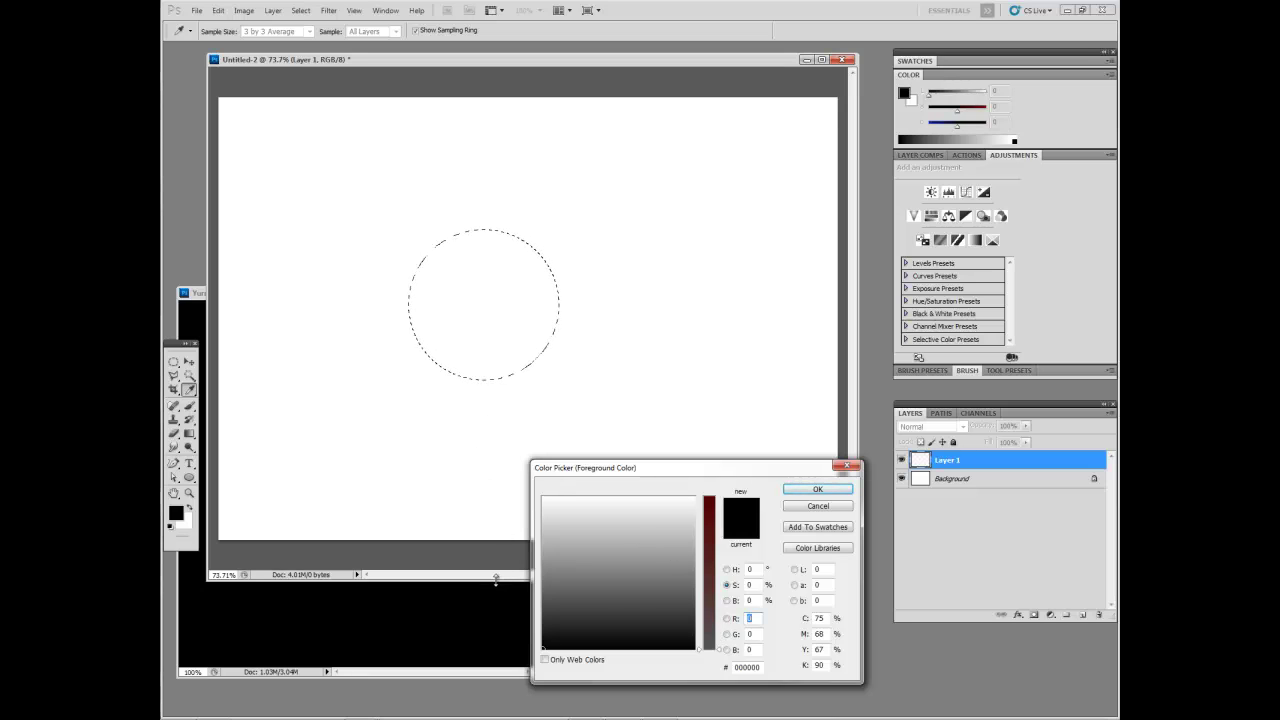
{"action": "left_click_drag", "start_coordinate": [494, 579], "coordinate": [494, 417]}
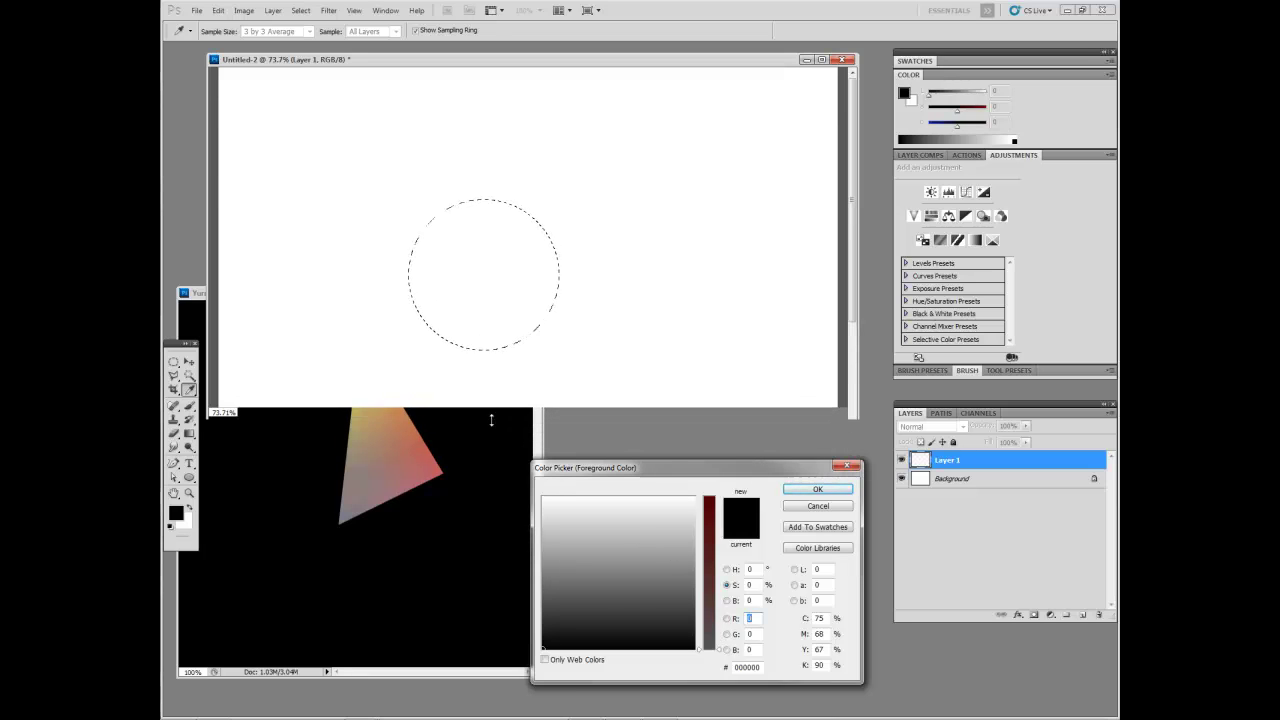
{"action": "left_click", "coordinate": [341, 518]}
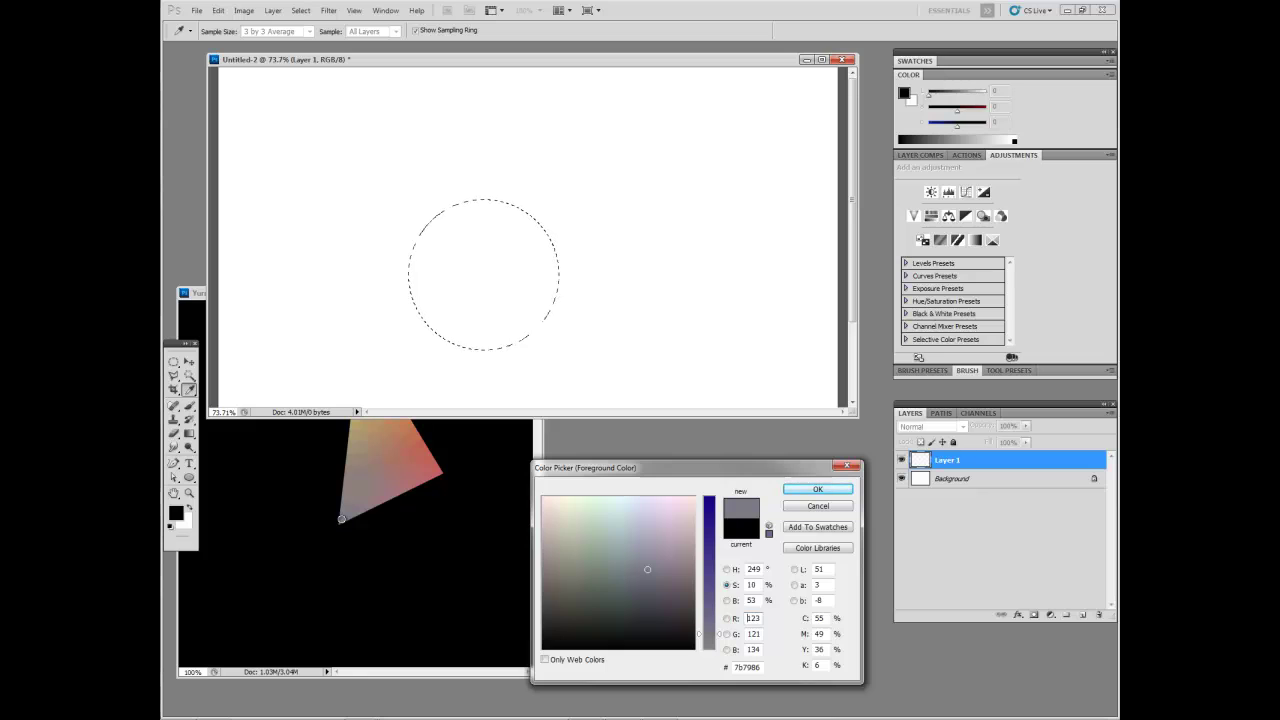
{"action": "left_click_drag", "start_coordinate": [706, 420], "coordinate": [709, 592]}
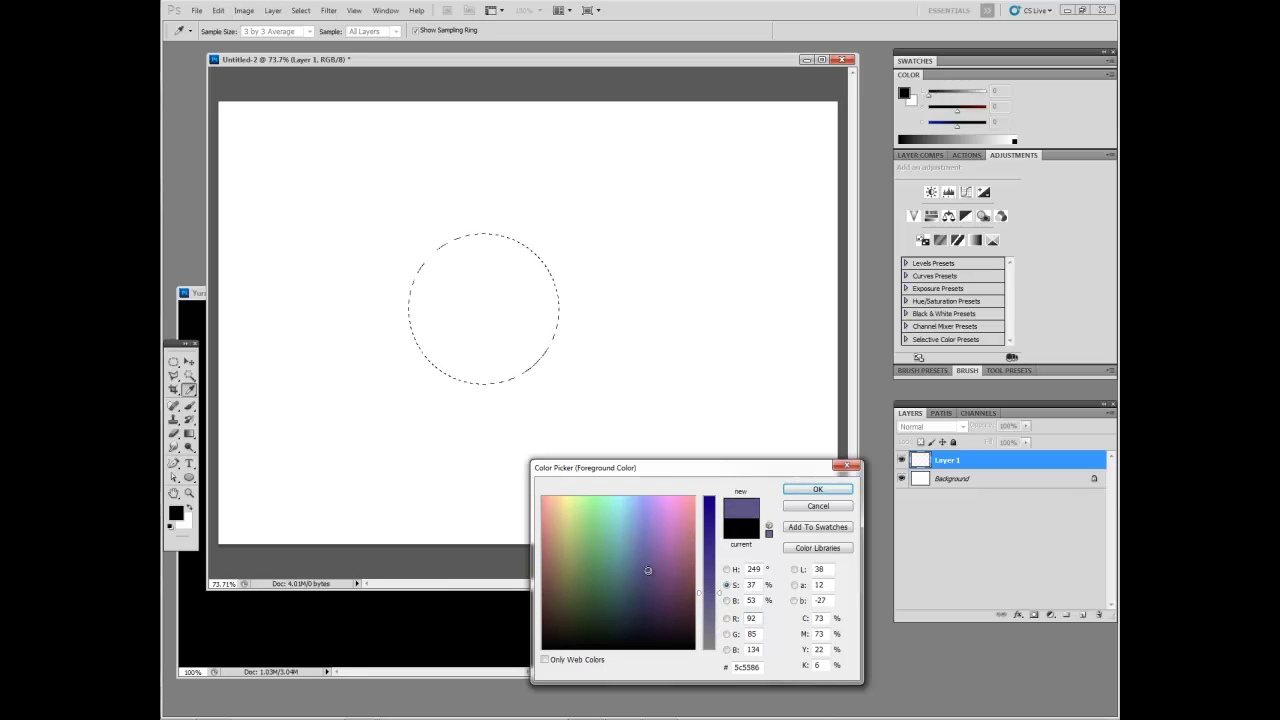
{"action": "left_click", "coordinate": [816, 506]}
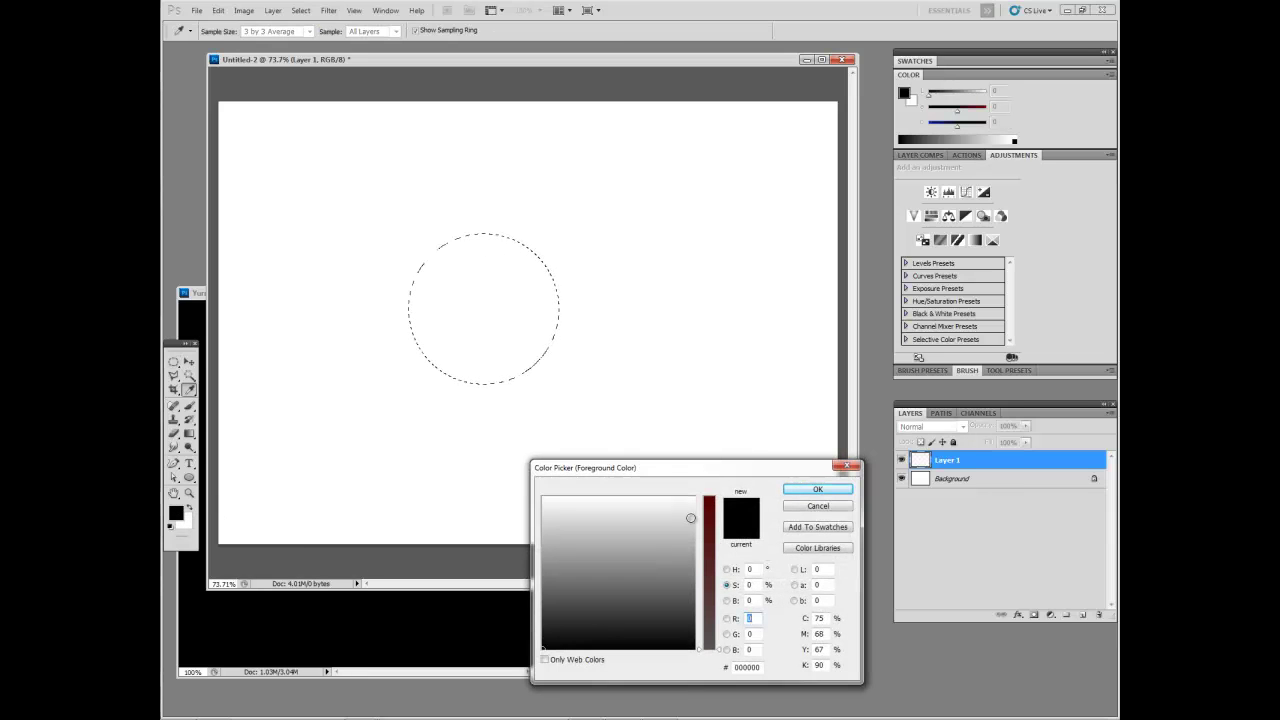
Set the foreground to bright yellow (fffc00) at 100% saturation.
{"action": "left_click", "coordinate": [700, 524]}
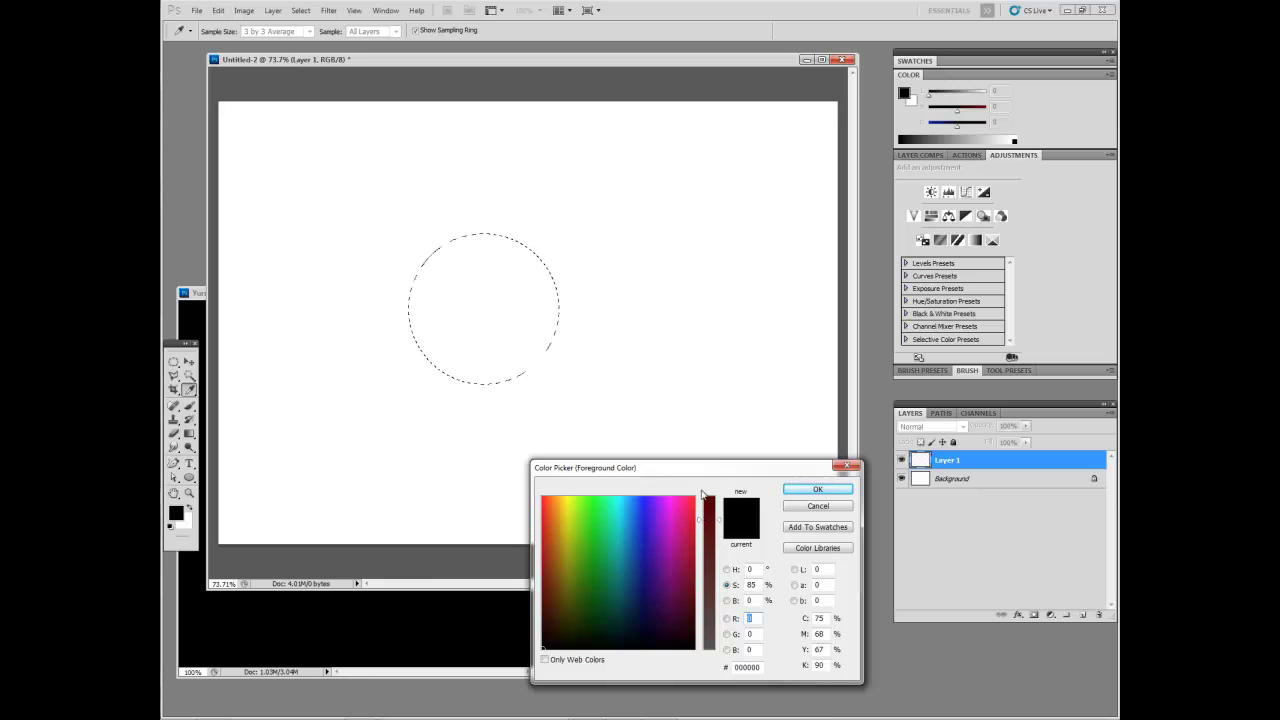
{"action": "left_click", "coordinate": [702, 494]}
{"action": "left_click", "coordinate": [566, 496]}
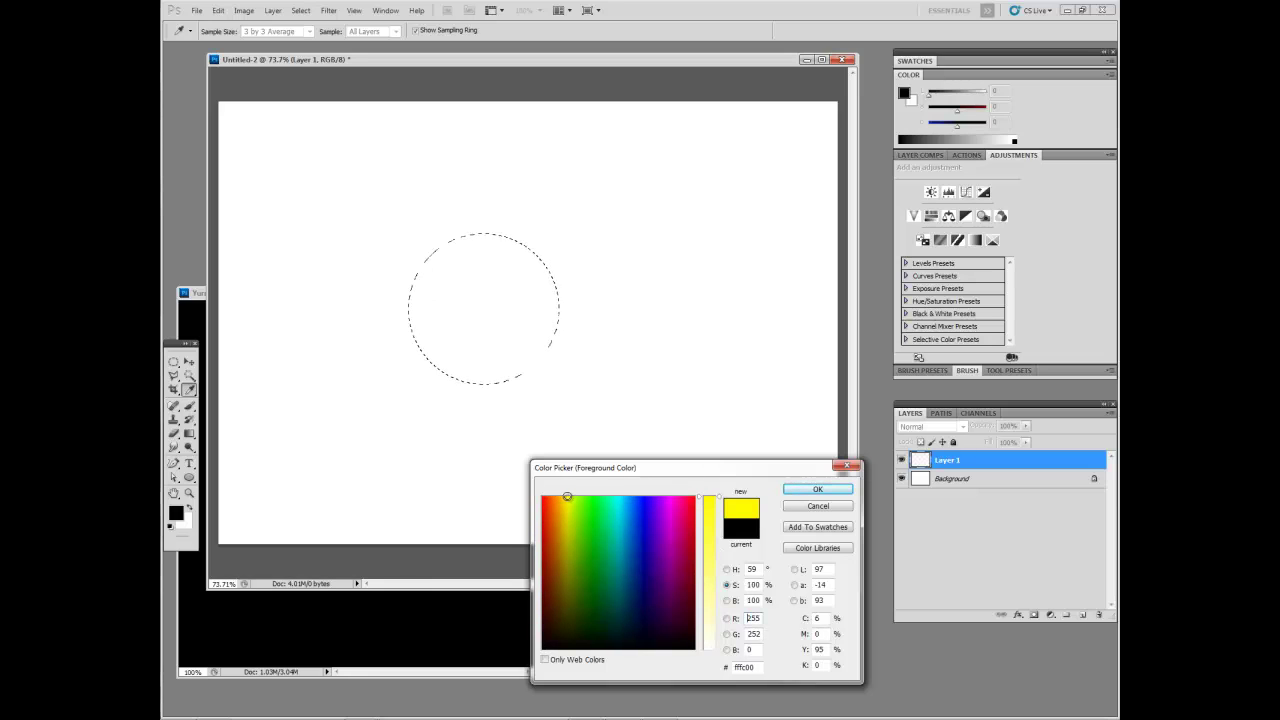
{"action": "left_click_drag", "start_coordinate": [567, 496], "coordinate": [567, 498]}
{"action": "left_click", "coordinate": [818, 490]}
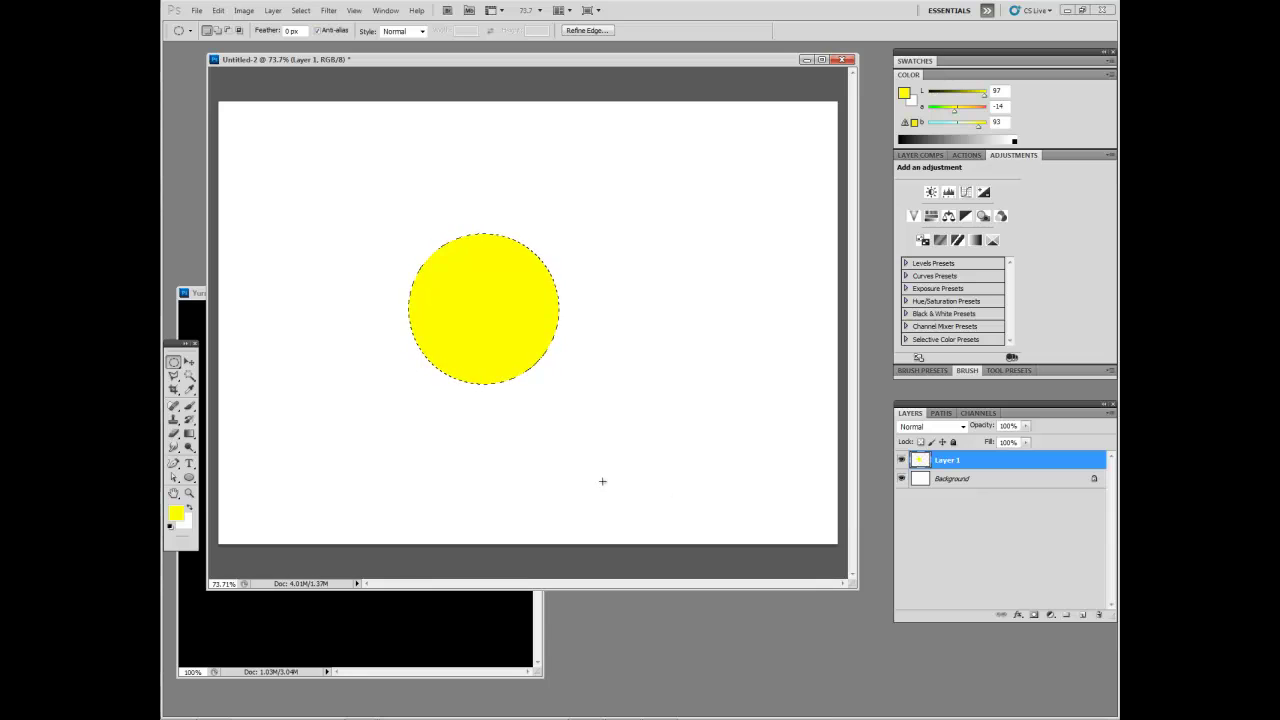
Add Layer 2 and set the foreground to a pink (ca6594) of about 50% saturation.
{"action": "left_click", "coordinate": [1083, 615]}
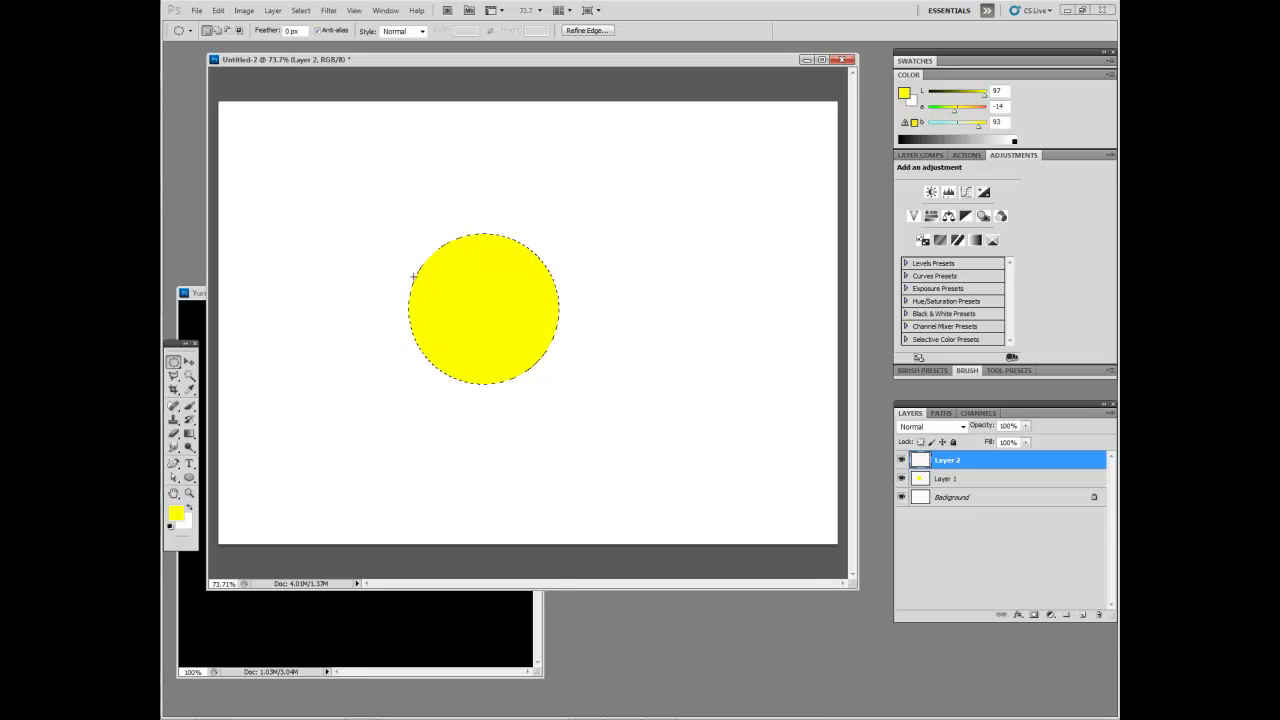
{"action": "left_click", "coordinate": [174, 516]}
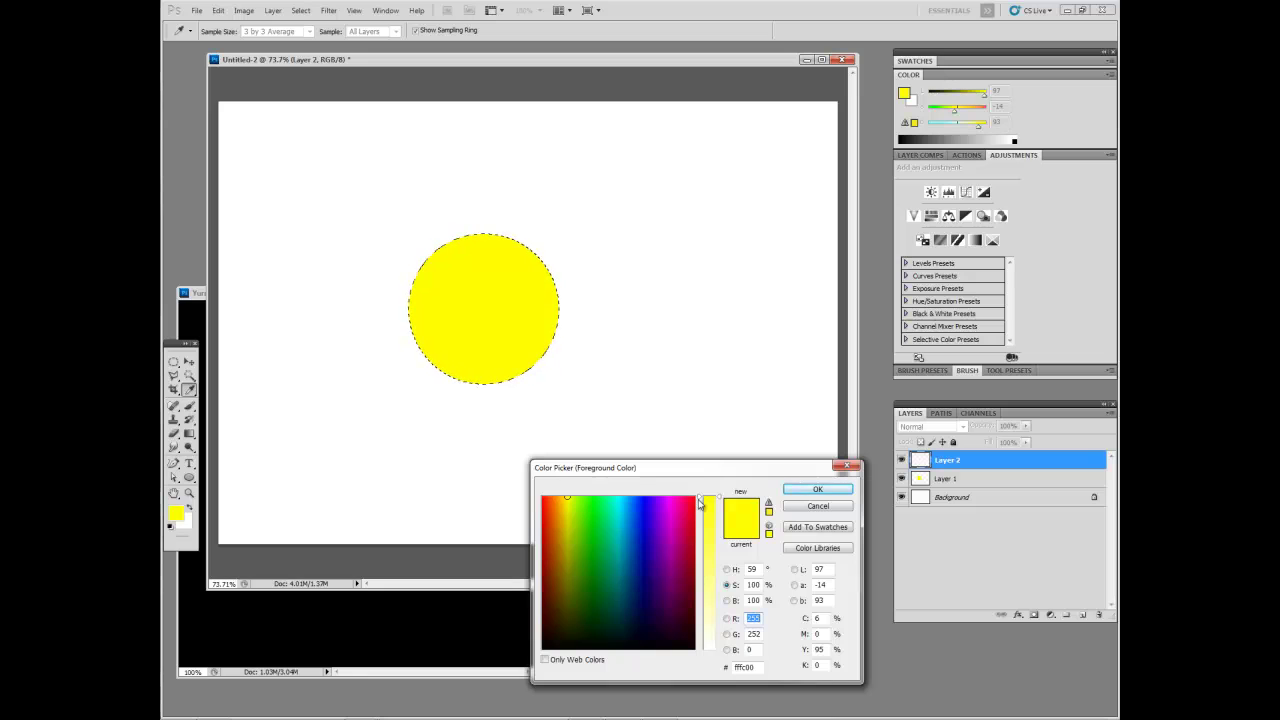
{"action": "left_click", "coordinate": [672, 545]}
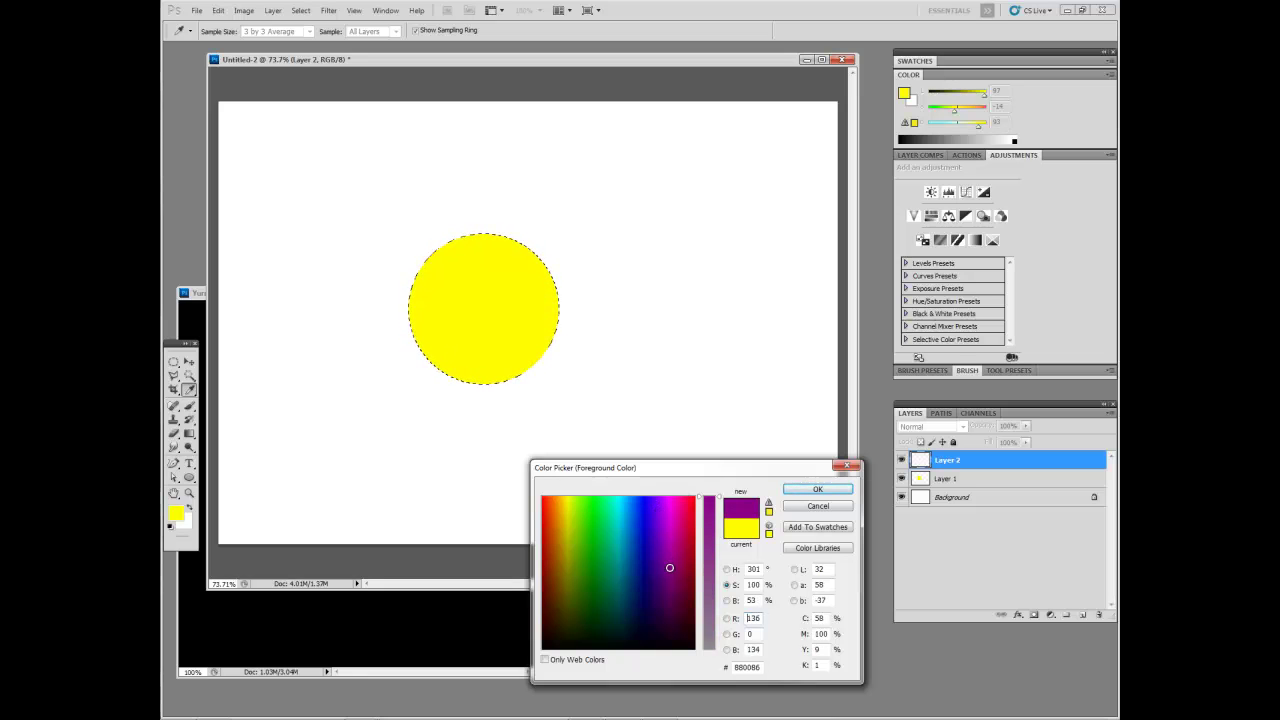
{"action": "left_click", "coordinate": [714, 567]}
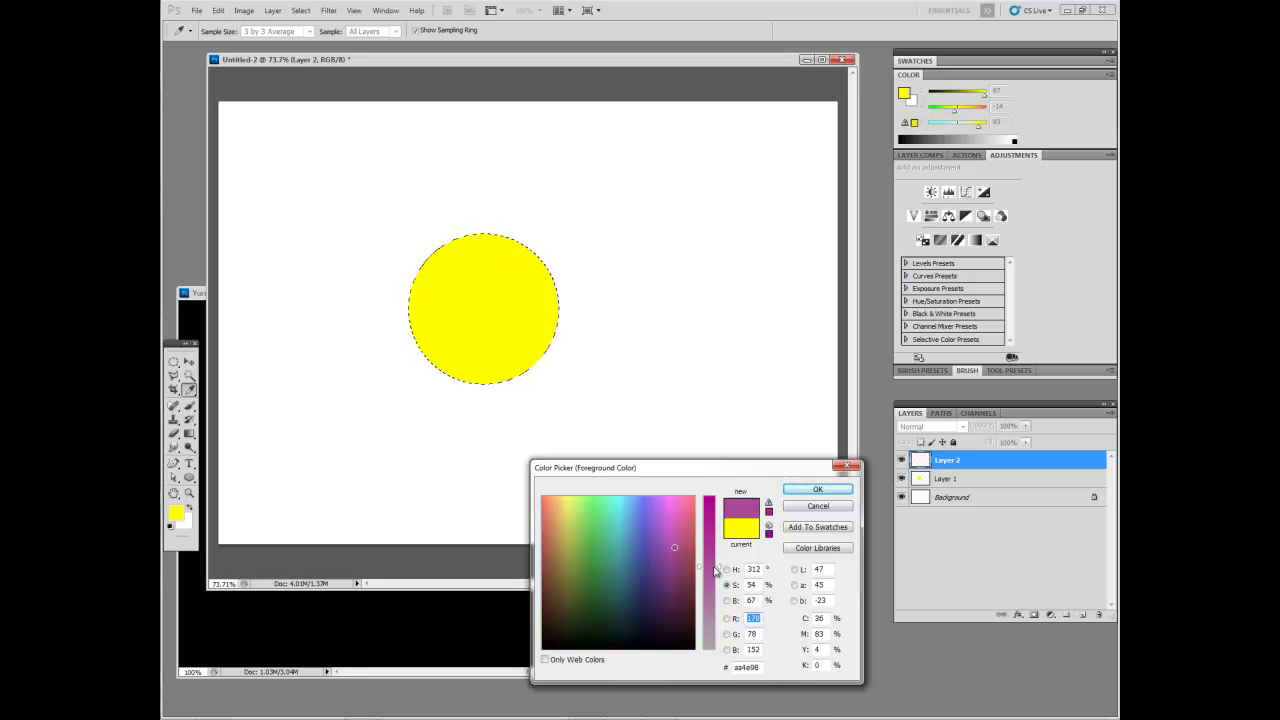
{"action": "left_click_drag", "start_coordinate": [714, 568], "coordinate": [682, 534]}
{"action": "left_click", "coordinate": [679, 545]}
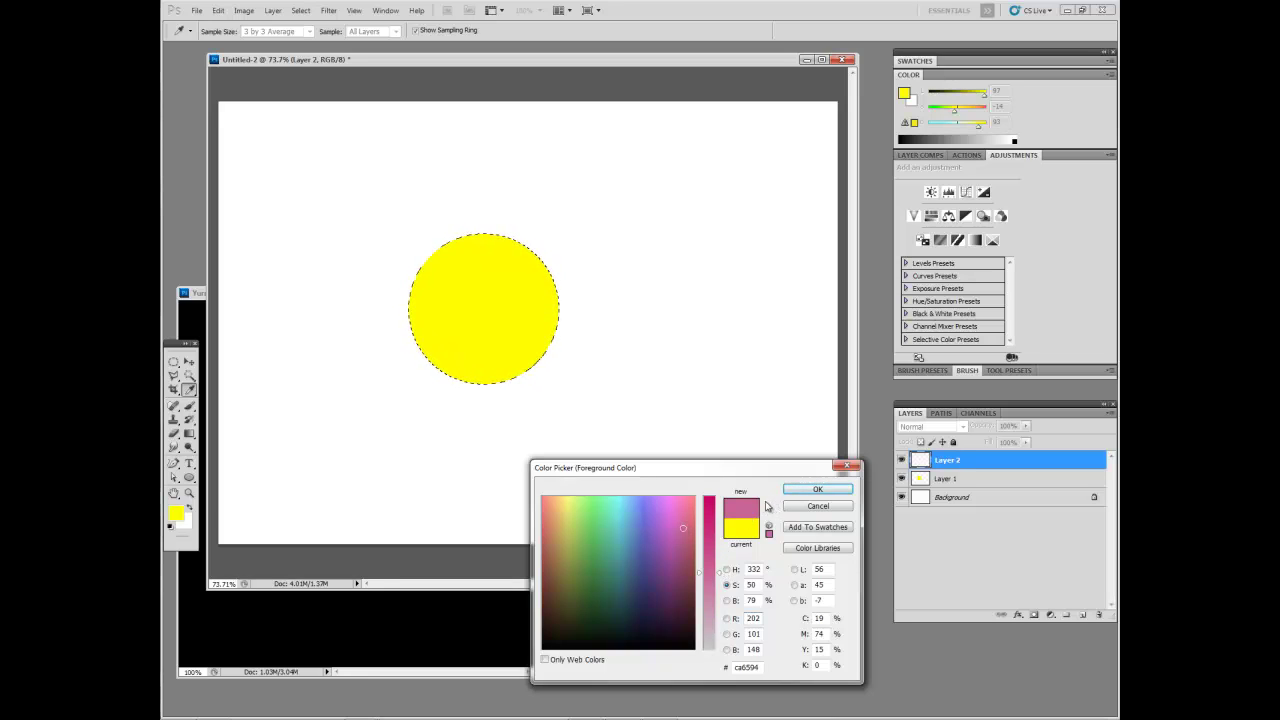
{"action": "left_click", "coordinate": [815, 490]}
Fill the circular selection with pink and add an empty Layer 3 above.
{"action": "key", "text": "m"}
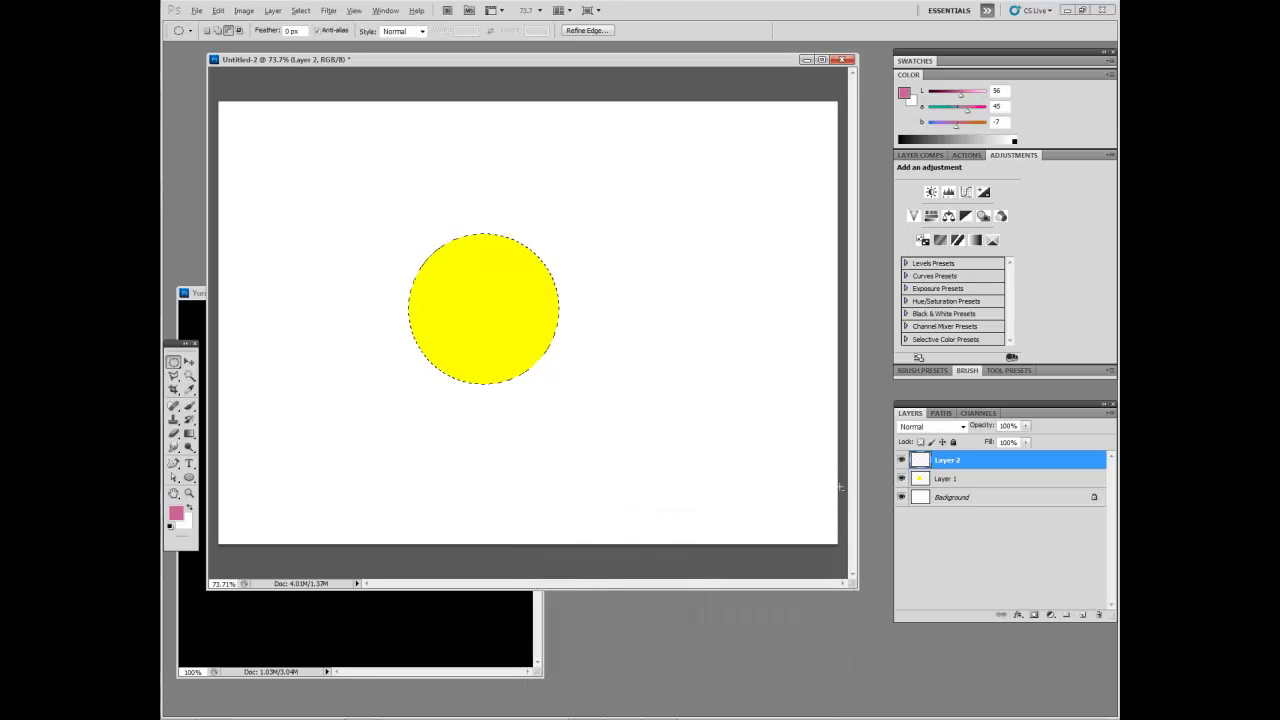
{"action": "key", "text": "alt+BackSpace"}
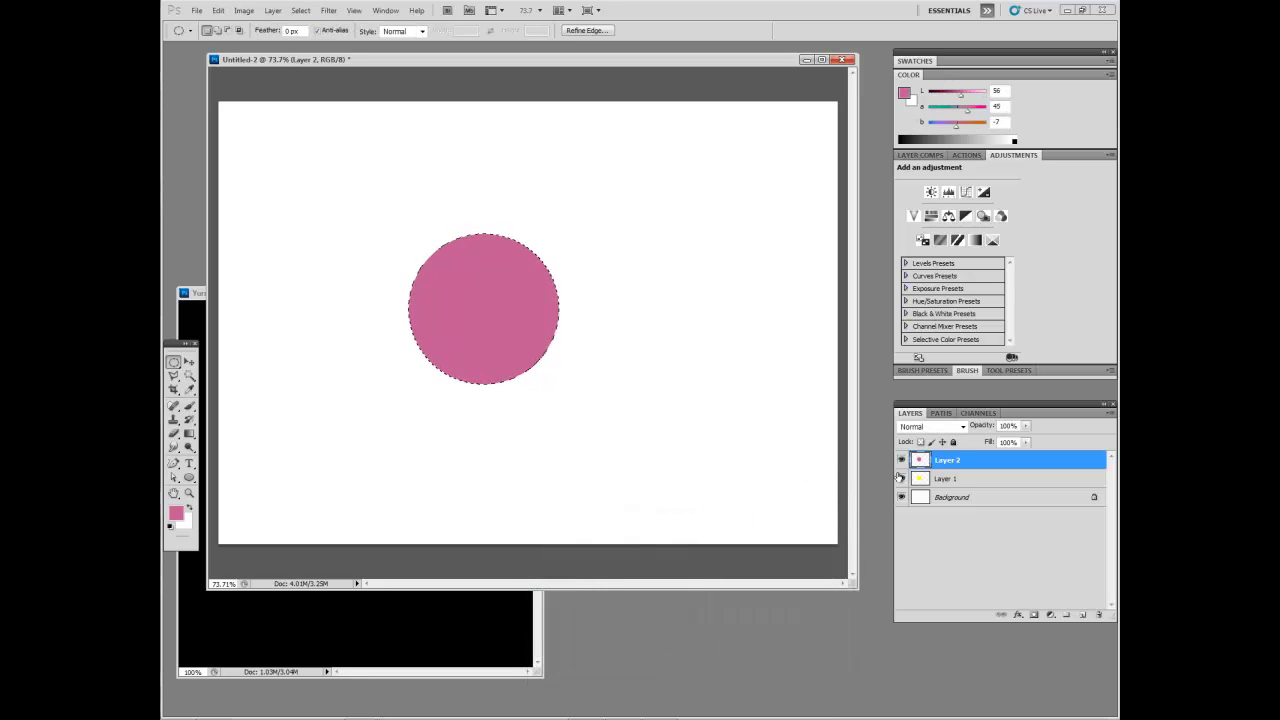
{"action": "left_click", "coordinate": [1086, 615]}
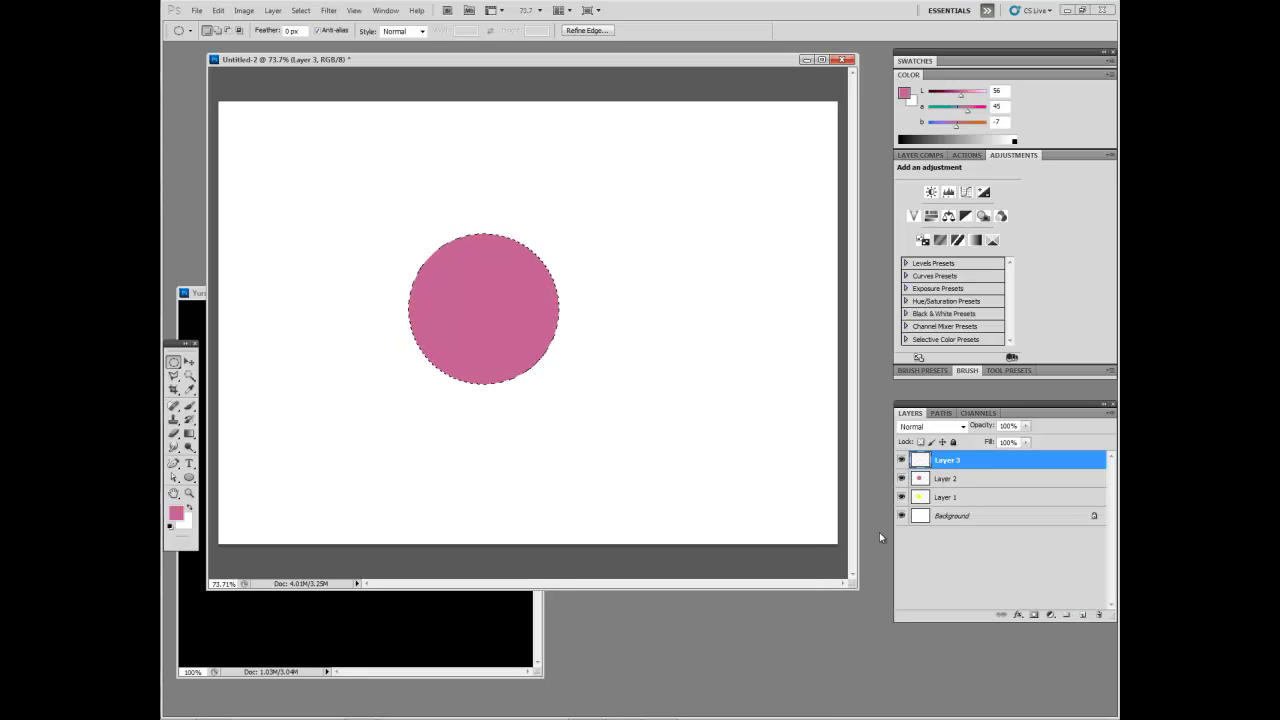
Set the foreground colour to a muted blue-grey (R 72) and fill the circle on Layer 3.
{"action": "left_click", "coordinate": [178, 509]}
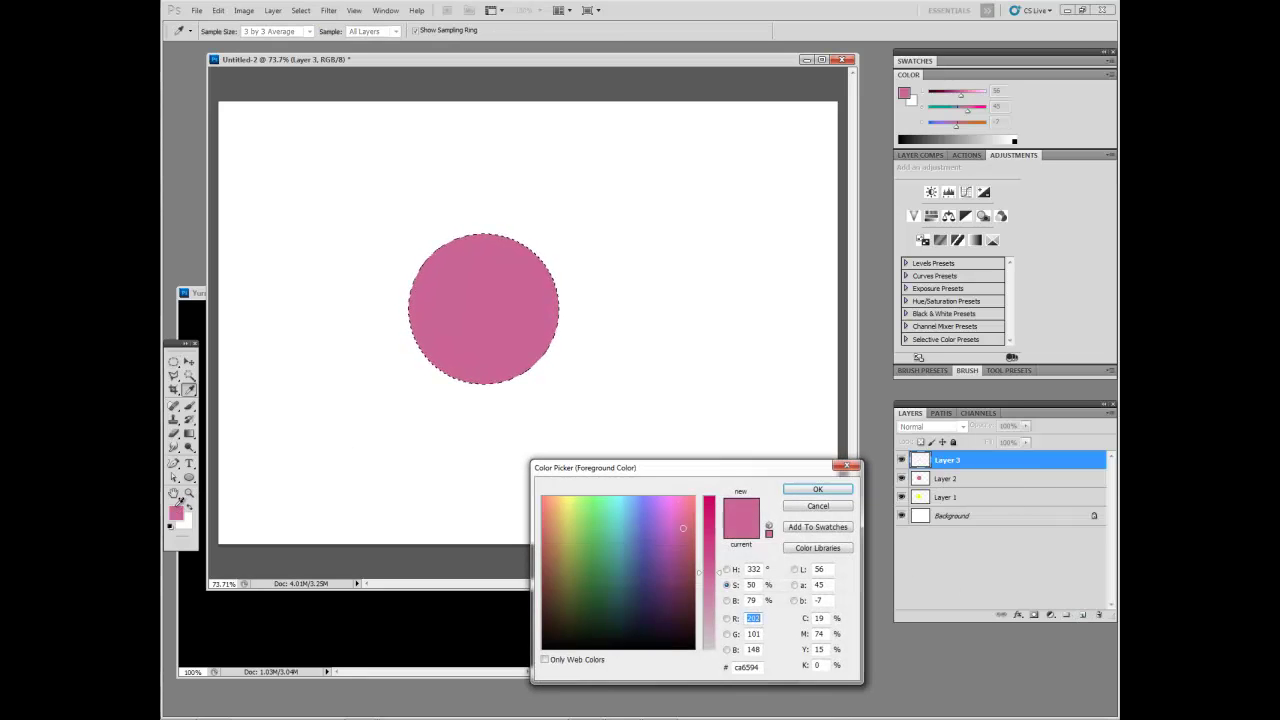
{"action": "type", "text": "72"}
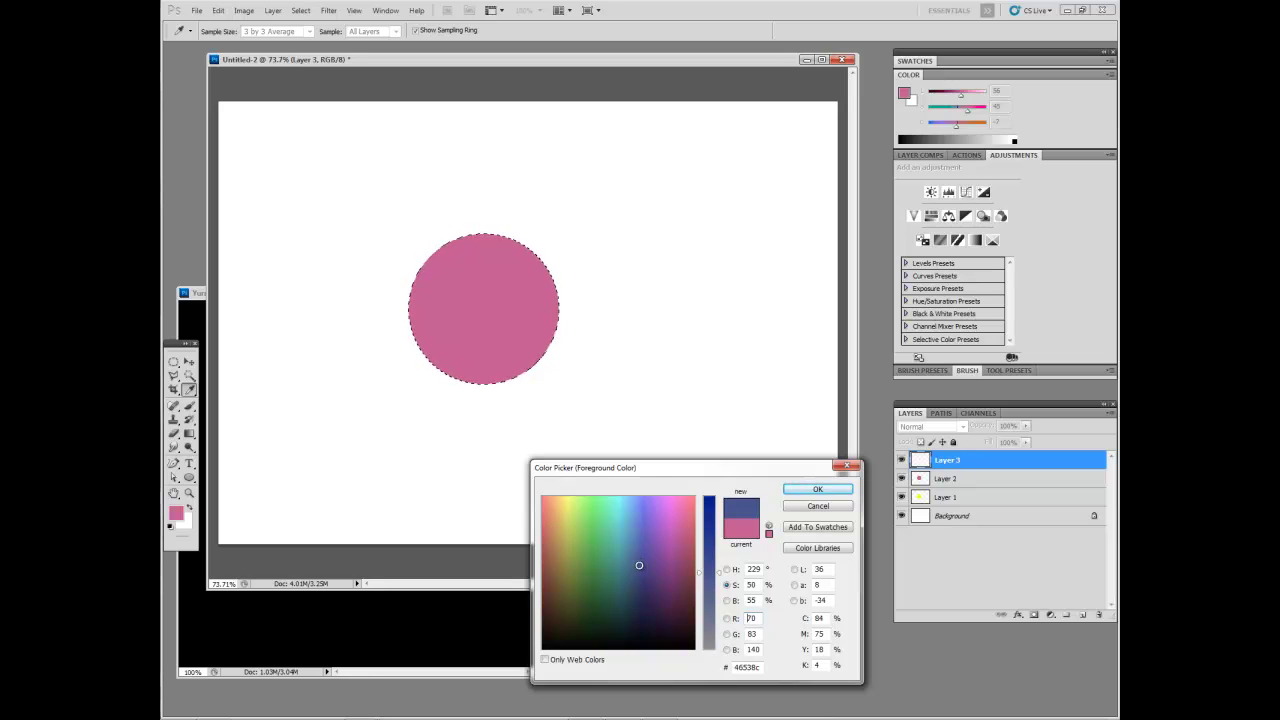
{"action": "left_click_drag", "start_coordinate": [640, 567], "coordinate": [642, 564]}
{"action": "left_click_drag", "start_coordinate": [722, 589], "coordinate": [719, 619]}
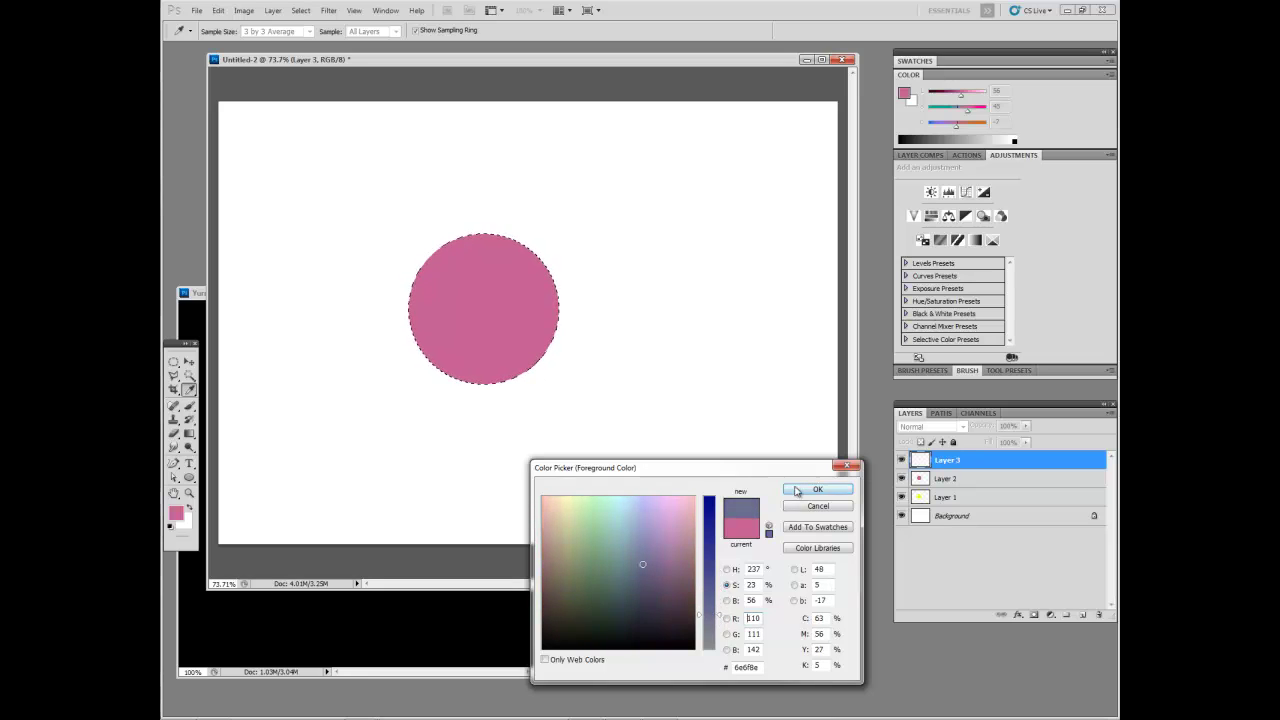
{"action": "left_click", "coordinate": [801, 489]}
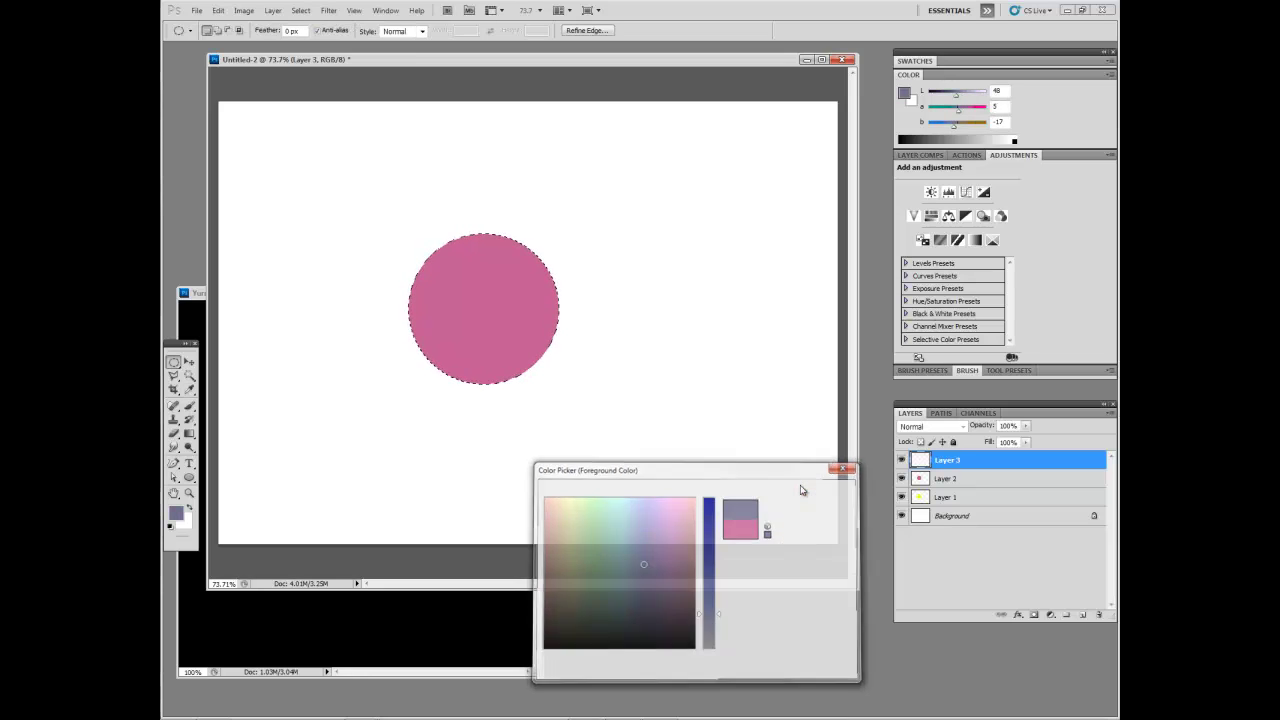
{"action": "key", "text": "m"}
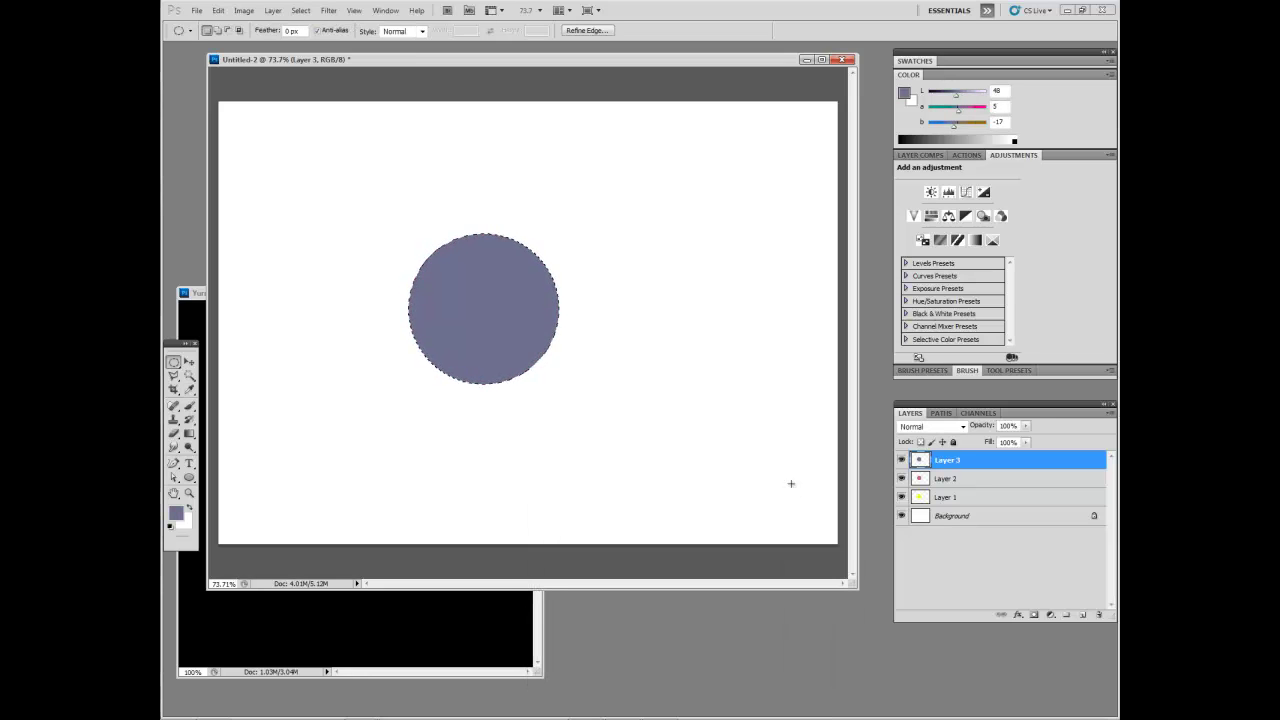
Set the blending mode of Layer 3 and Layer 2 to Multiply.
{"action": "left_click", "coordinate": [189, 363]}
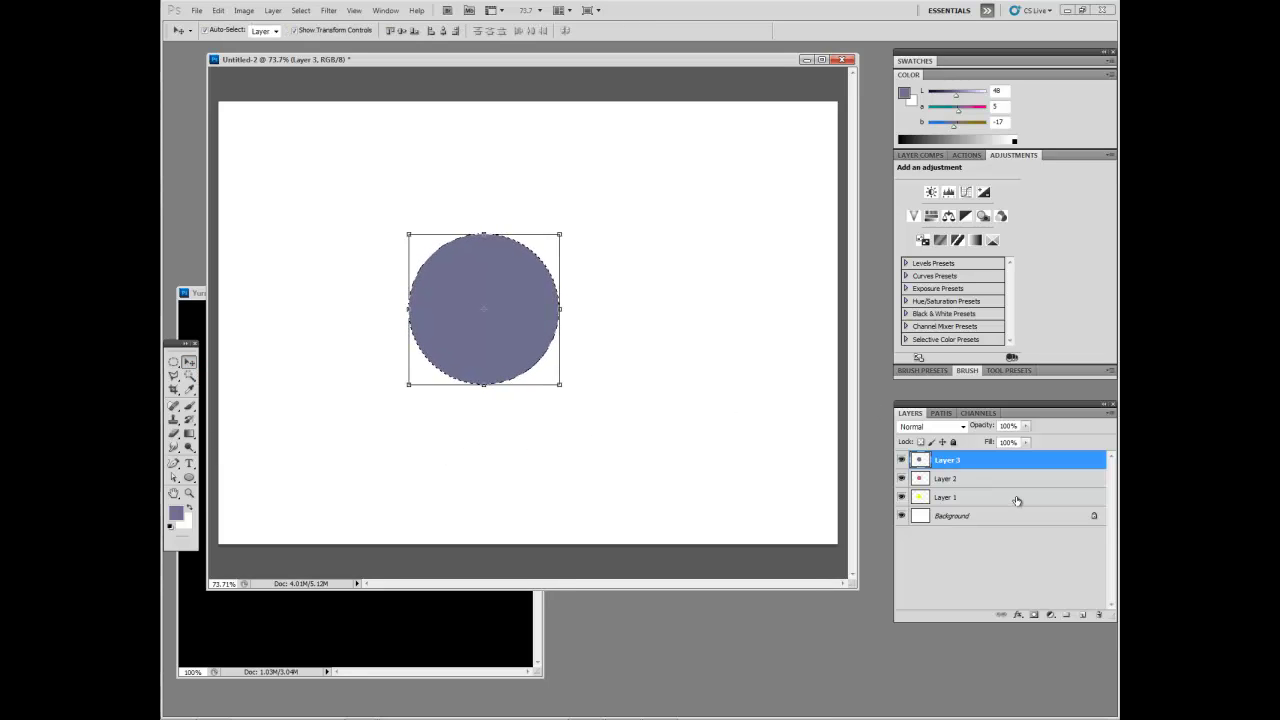
{"action": "left_click", "coordinate": [924, 430]}
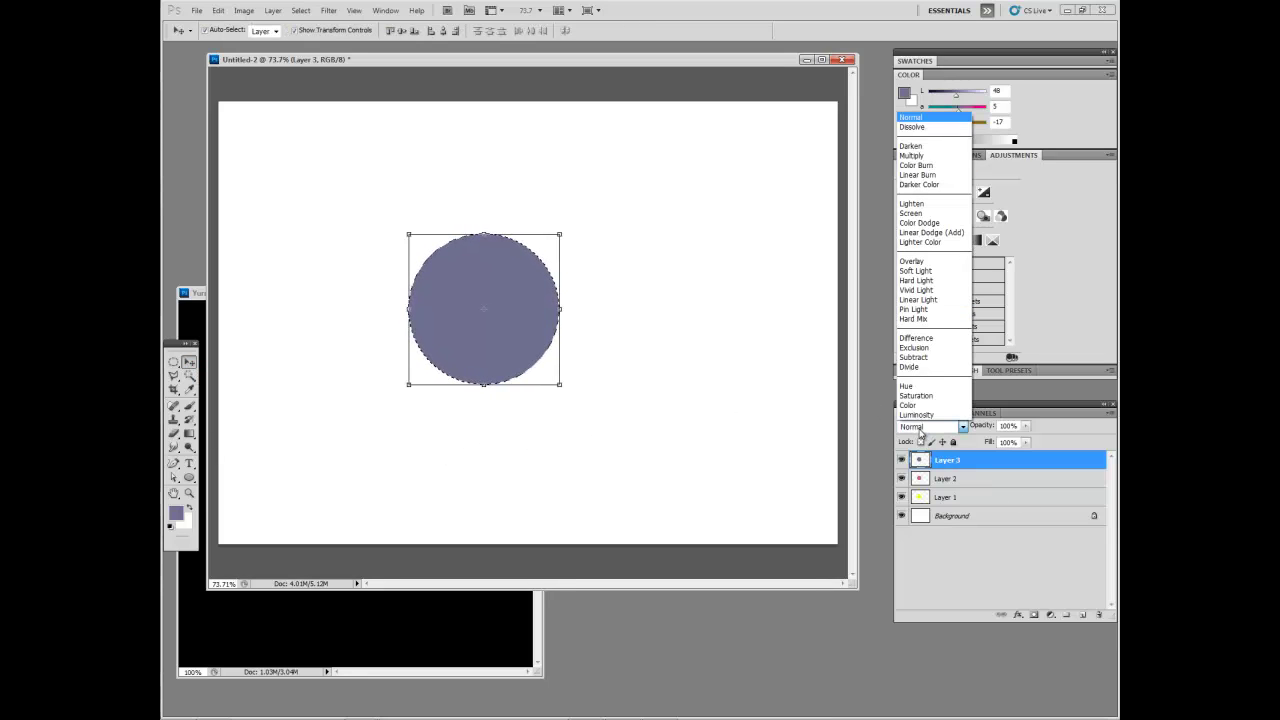
{"action": "left_click", "coordinate": [922, 432]}
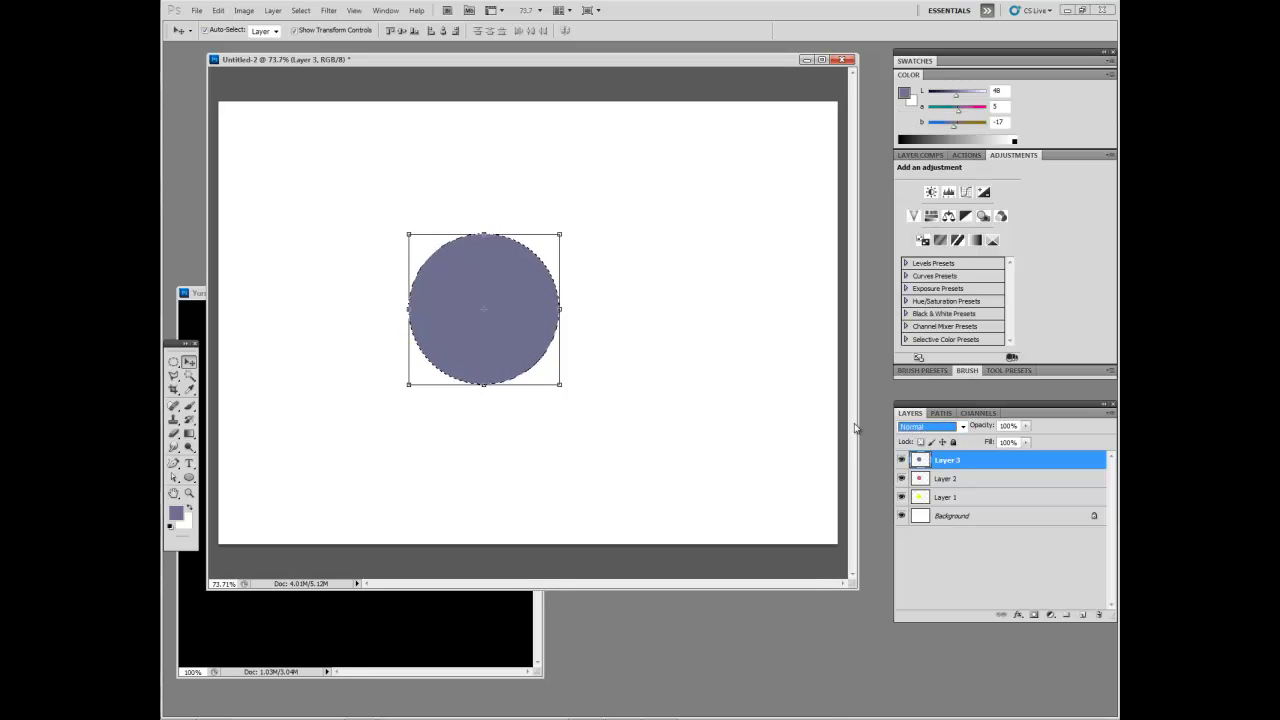
{"action": "left_click", "coordinate": [930, 427]}
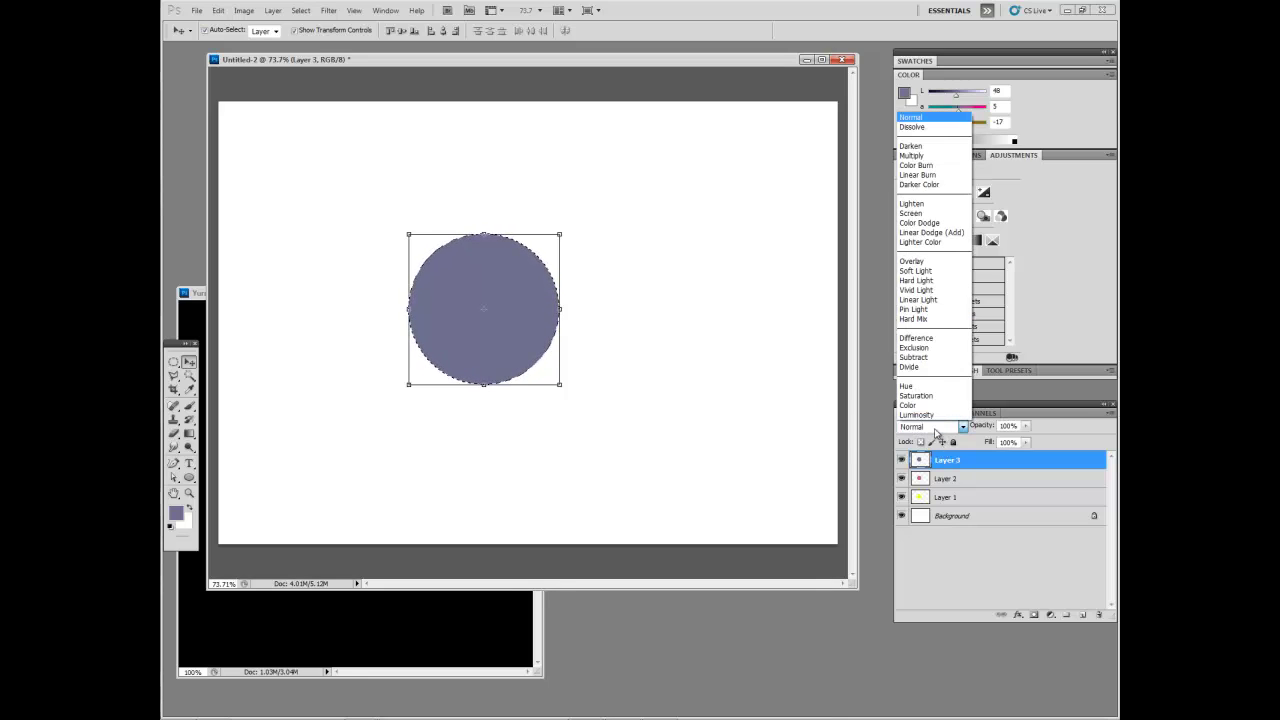
{"action": "left_click", "coordinate": [911, 156]}
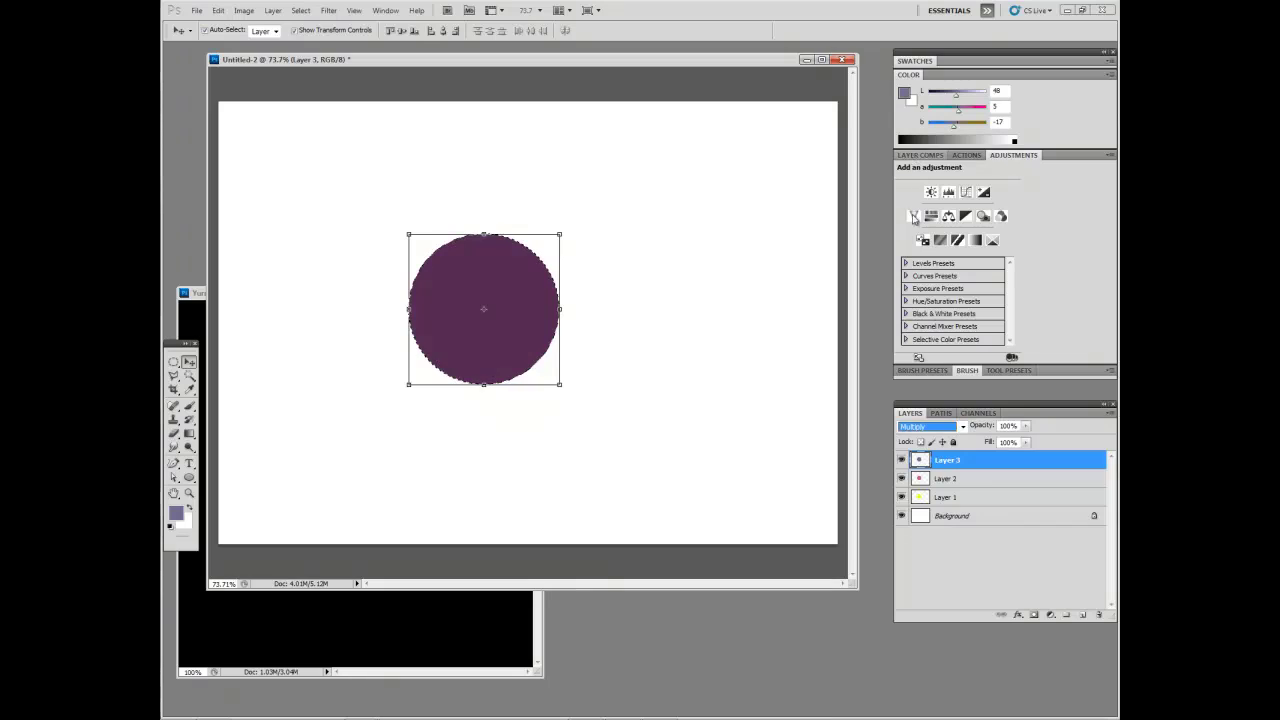
{"action": "left_click", "coordinate": [950, 484]}
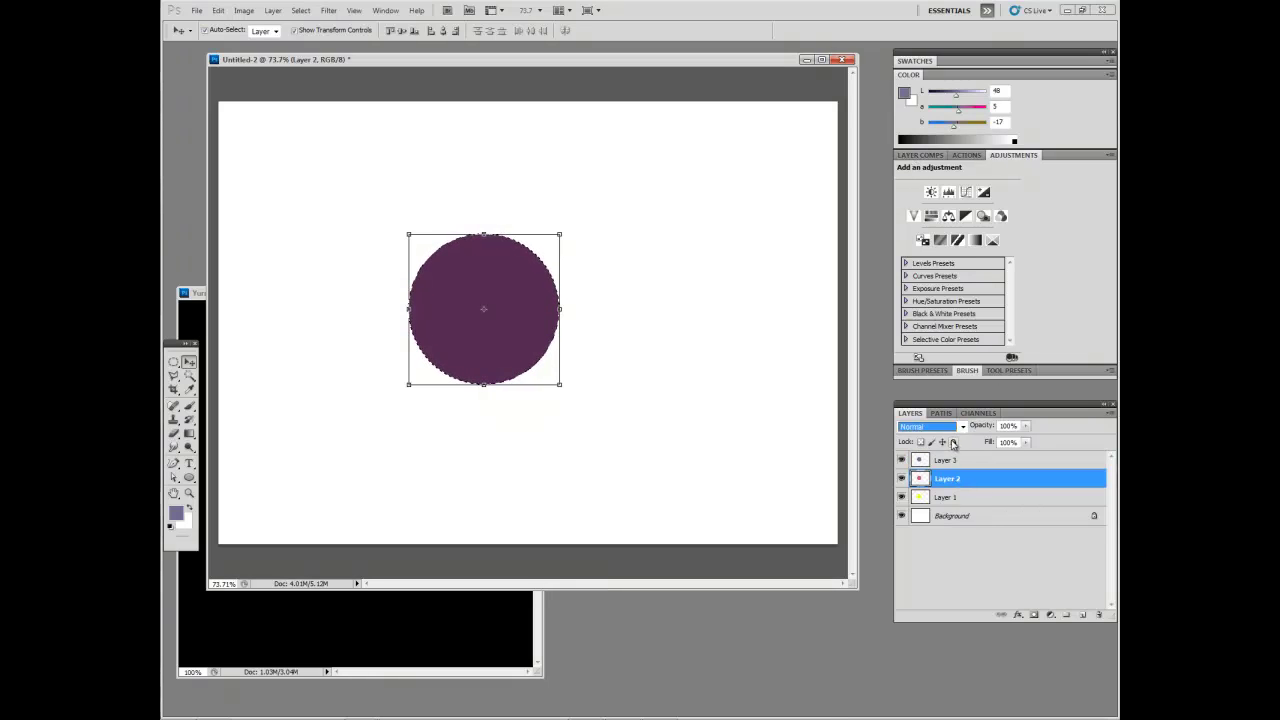
{"action": "left_click", "coordinate": [930, 427]}
{"action": "left_click", "coordinate": [920, 156]}
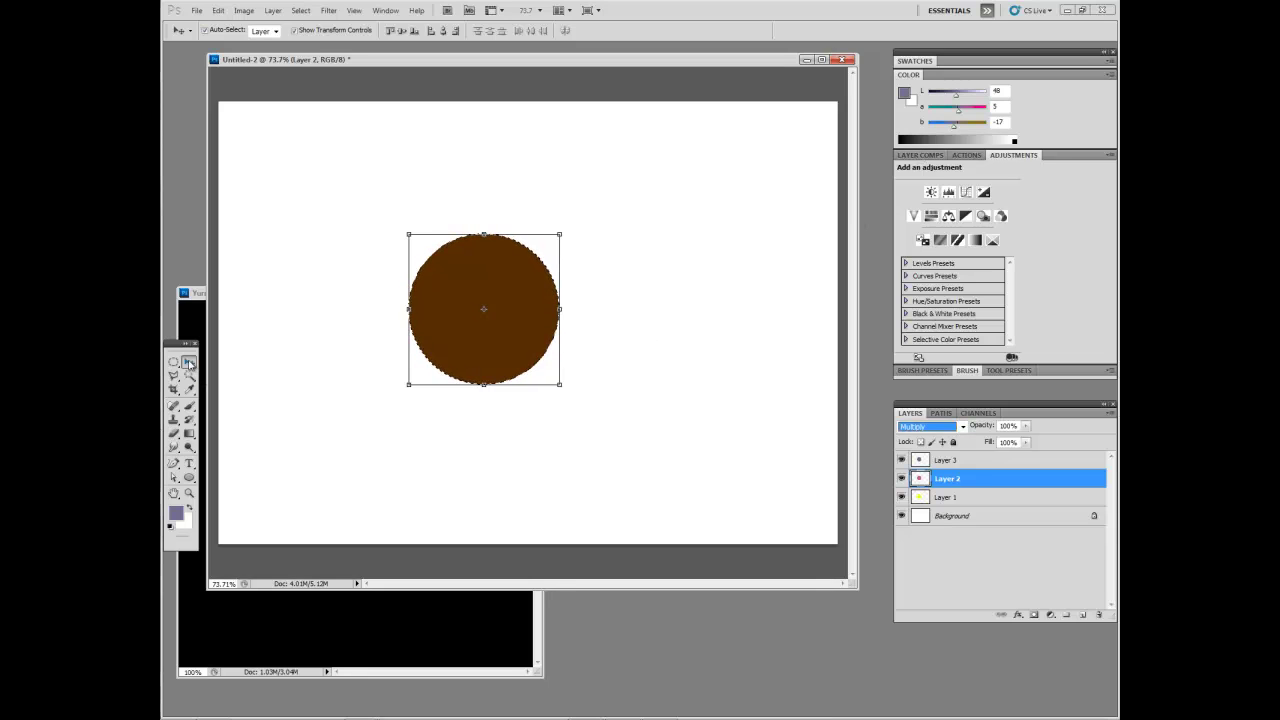
Drag the pink circle up and right so it overlaps the darkened circle.
{"action": "left_click_drag", "start_coordinate": [478, 332], "coordinate": [572, 304]}
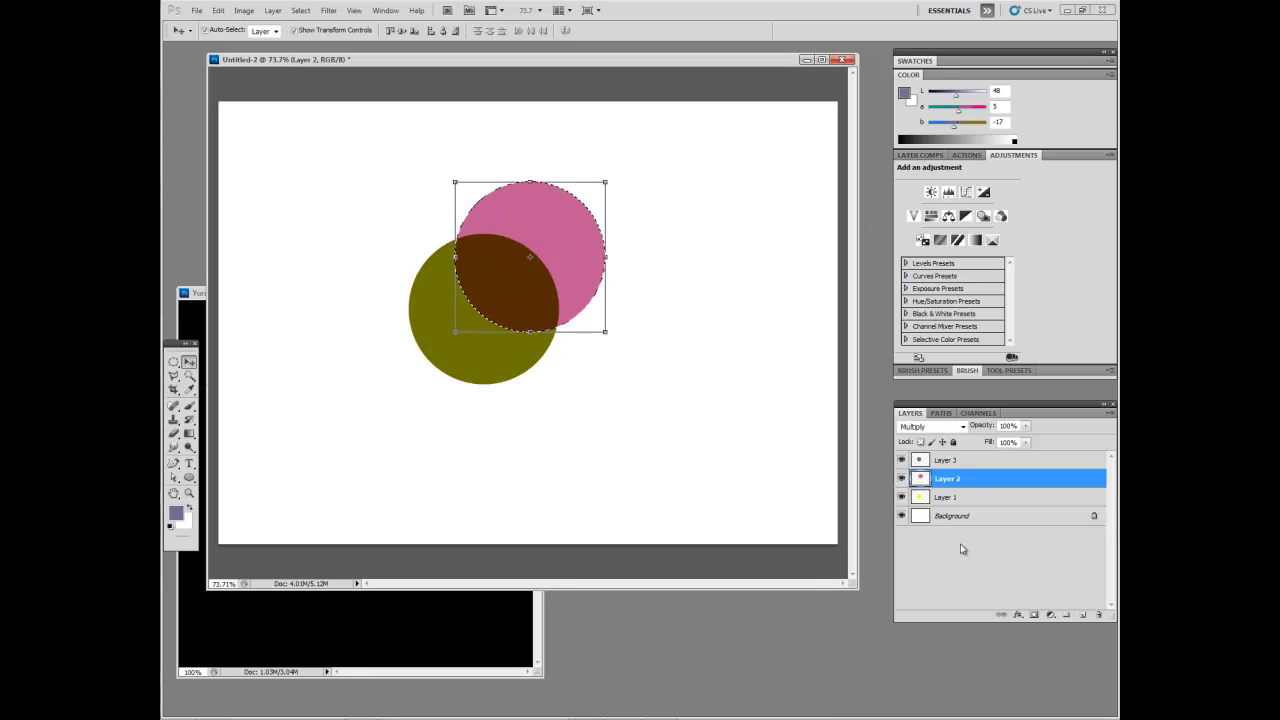
{"action": "left_click", "coordinate": [981, 462]}
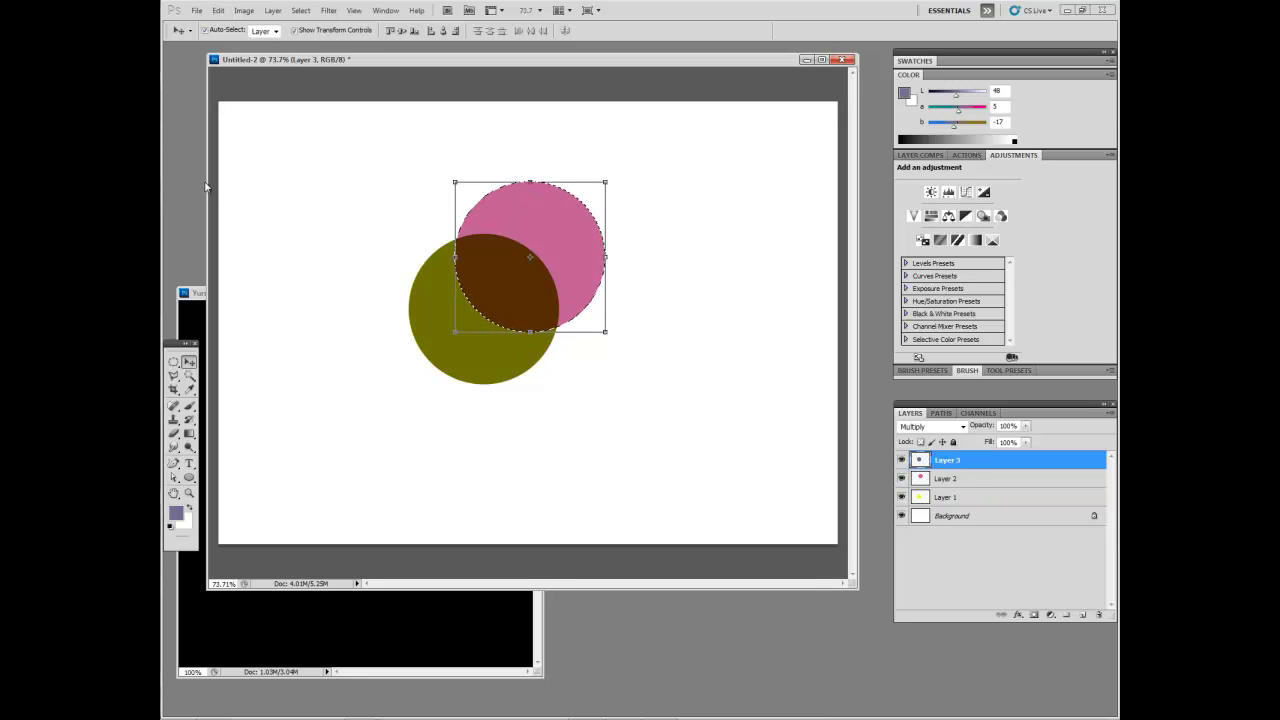
{"action": "left_click", "coordinate": [940, 480]}
Move the blue circle down-right, deselect, and nudge it into place with the arrow keys.
{"action": "left_click", "coordinate": [943, 499]}
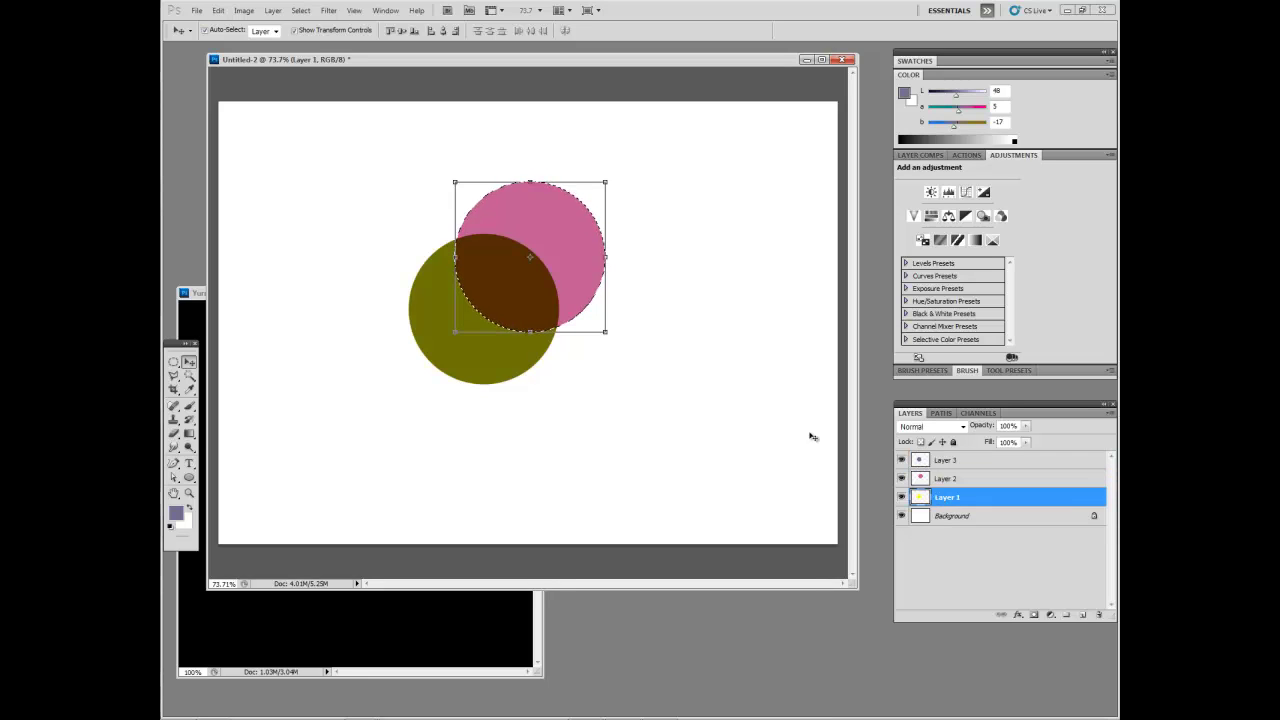
{"action": "left_click_drag", "start_coordinate": [493, 352], "coordinate": [591, 384]}
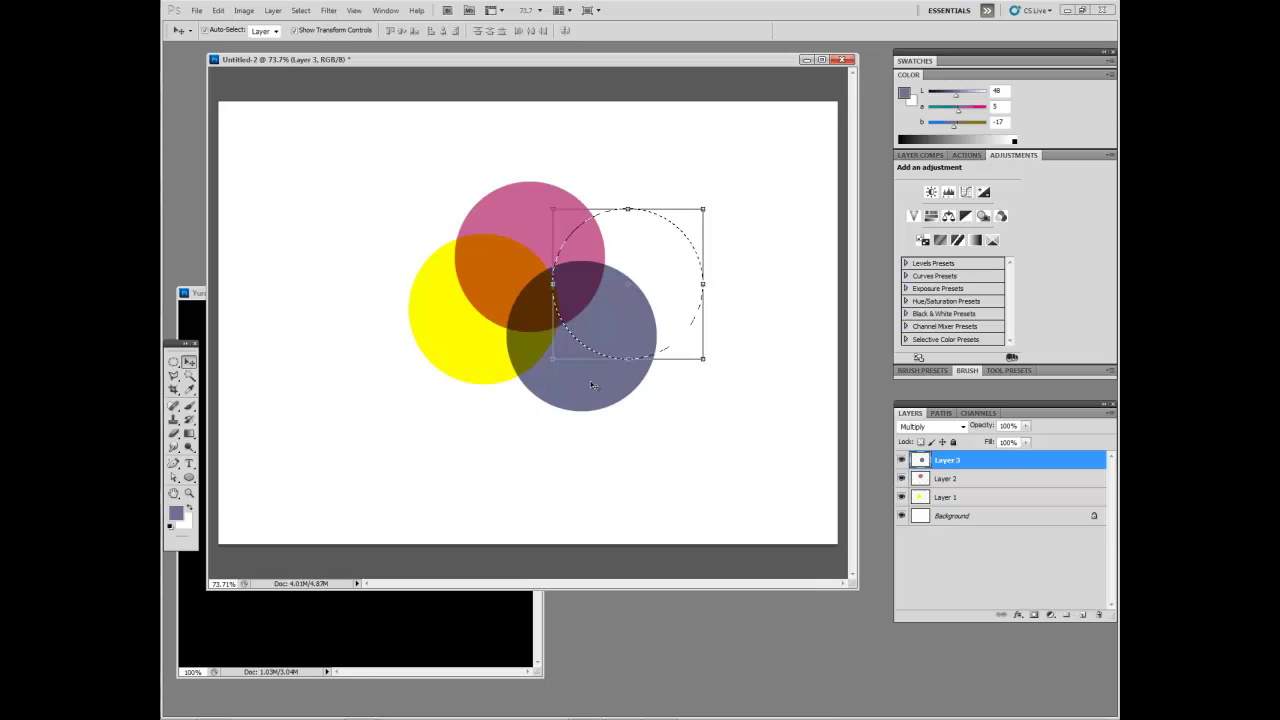
{"action": "key", "text": "ctrl+d"}
{"action": "key", "text": "Left"}
{"action": "key", "text": "Left"}
{"action": "key", "text": "Left"}
{"action": "key", "text": "Left"}
{"action": "key", "text": "Left"}
{"action": "key", "text": "Left"}
{"action": "key", "text": "Left"}
{"action": "key", "text": "Left"}
{"action": "key", "text": "Up"}
{"action": "key", "text": "Up"}
{"action": "key", "text": "Up"}
{"action": "key", "text": "Up"}
{"action": "key", "text": "Up"}
{"action": "key", "text": "Up"}
{"action": "key", "text": "Up"}
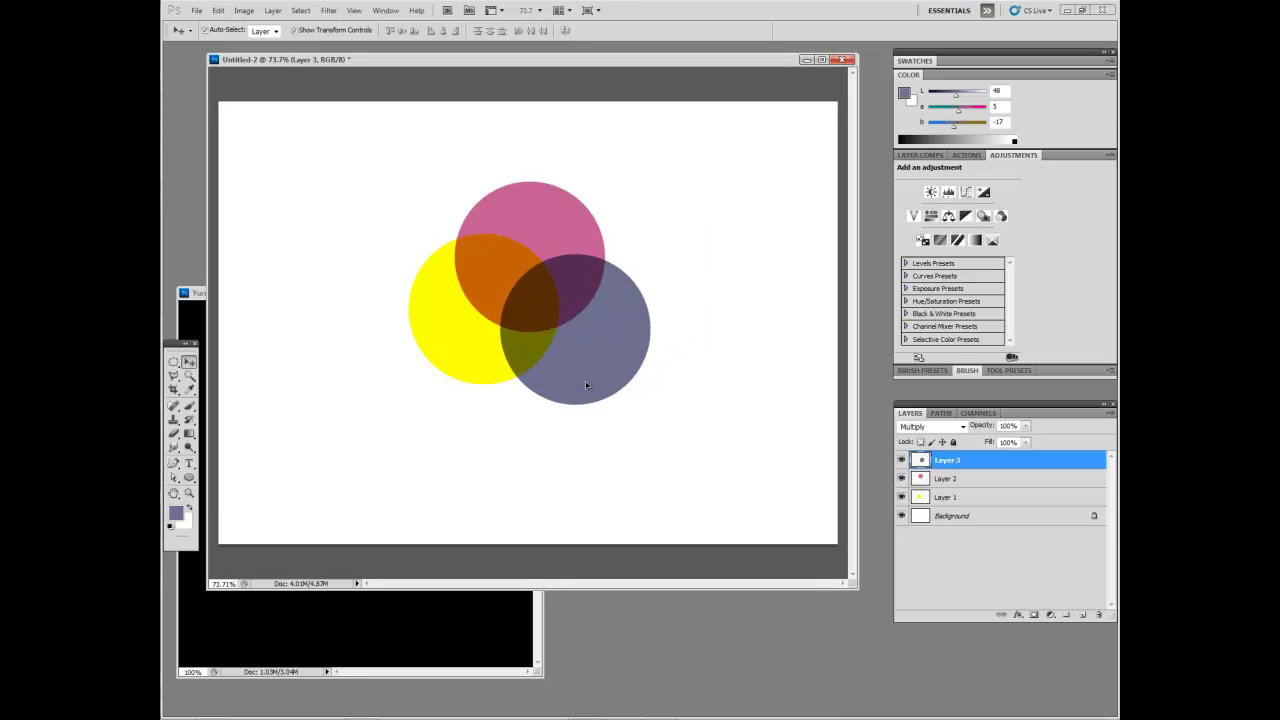
{"action": "key", "text": "Right"}
{"action": "key", "text": "Right"}
{"action": "key", "text": "Up"}
{"action": "key", "text": "Up"}
{"action": "key", "text": "ctrl+t"}
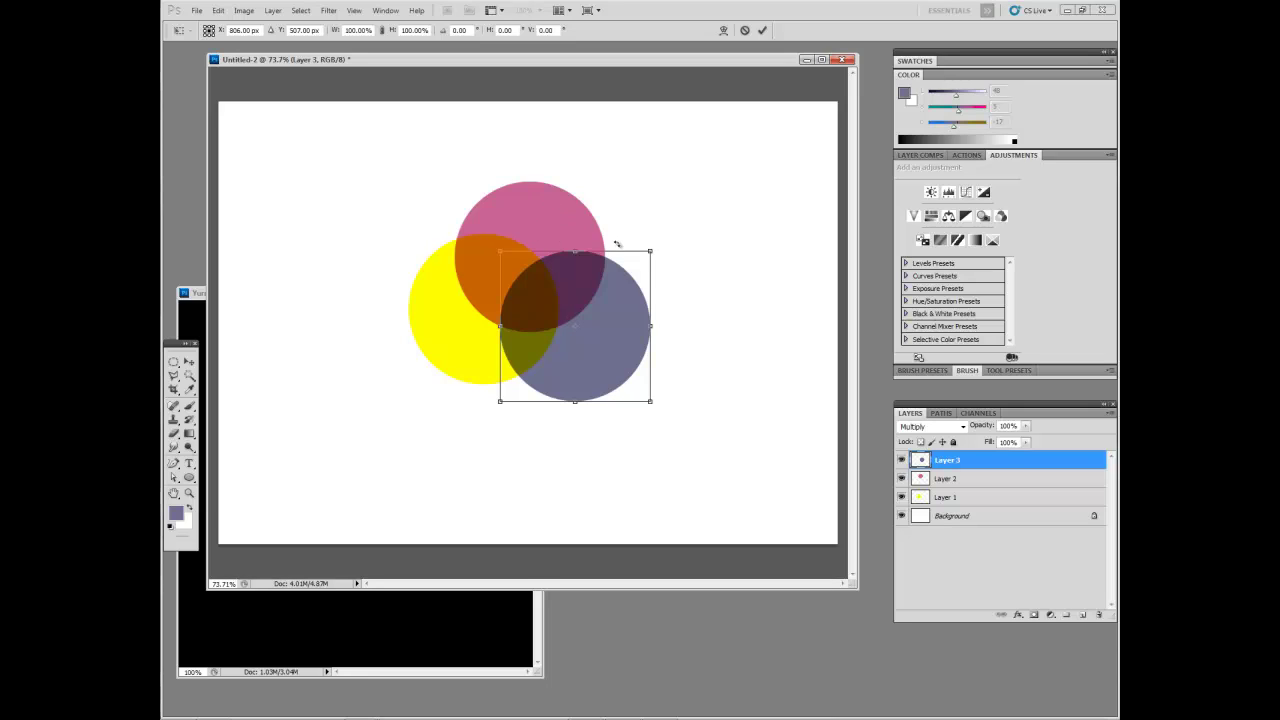
Nudge the magenta circle slightly up-right and the blue circle slightly down.
{"action": "left_click", "coordinate": [188, 362]}
{"action": "left_click_drag", "start_coordinate": [549, 209], "coordinate": [571, 212]}
{"action": "left_click", "coordinate": [577, 355]}
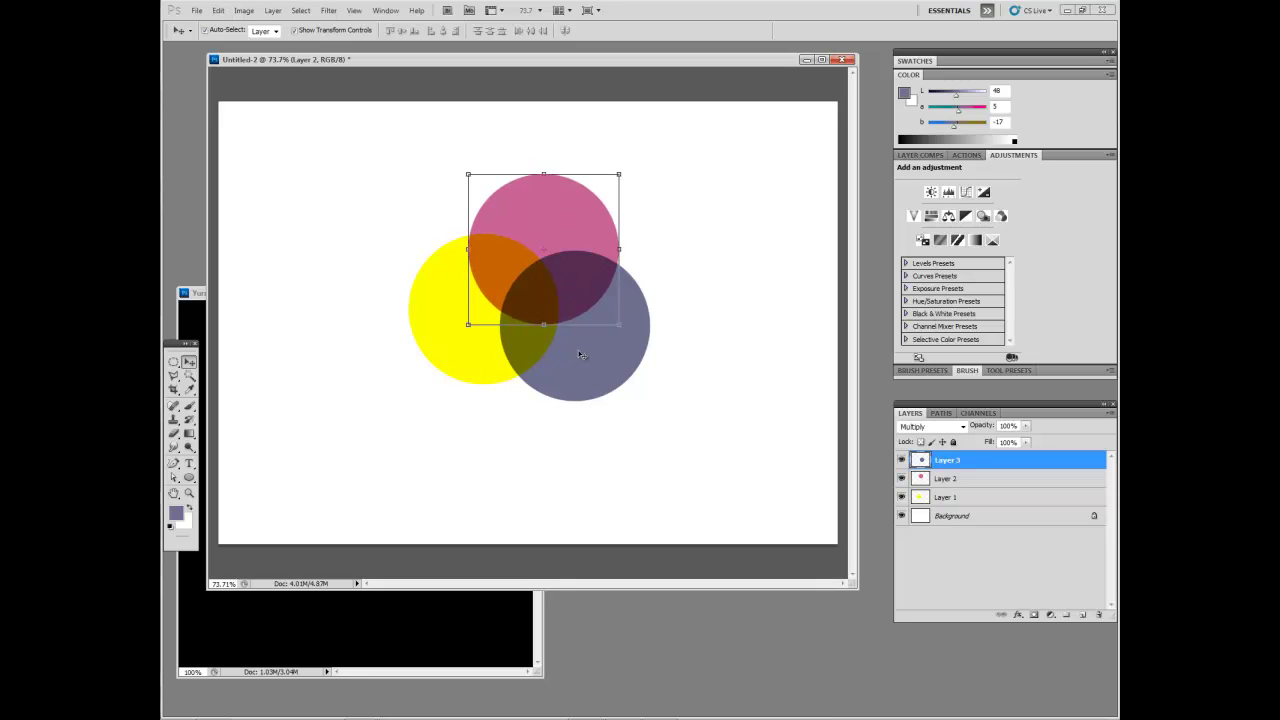
{"action": "left_click_drag", "start_coordinate": [591, 363], "coordinate": [587, 356]}
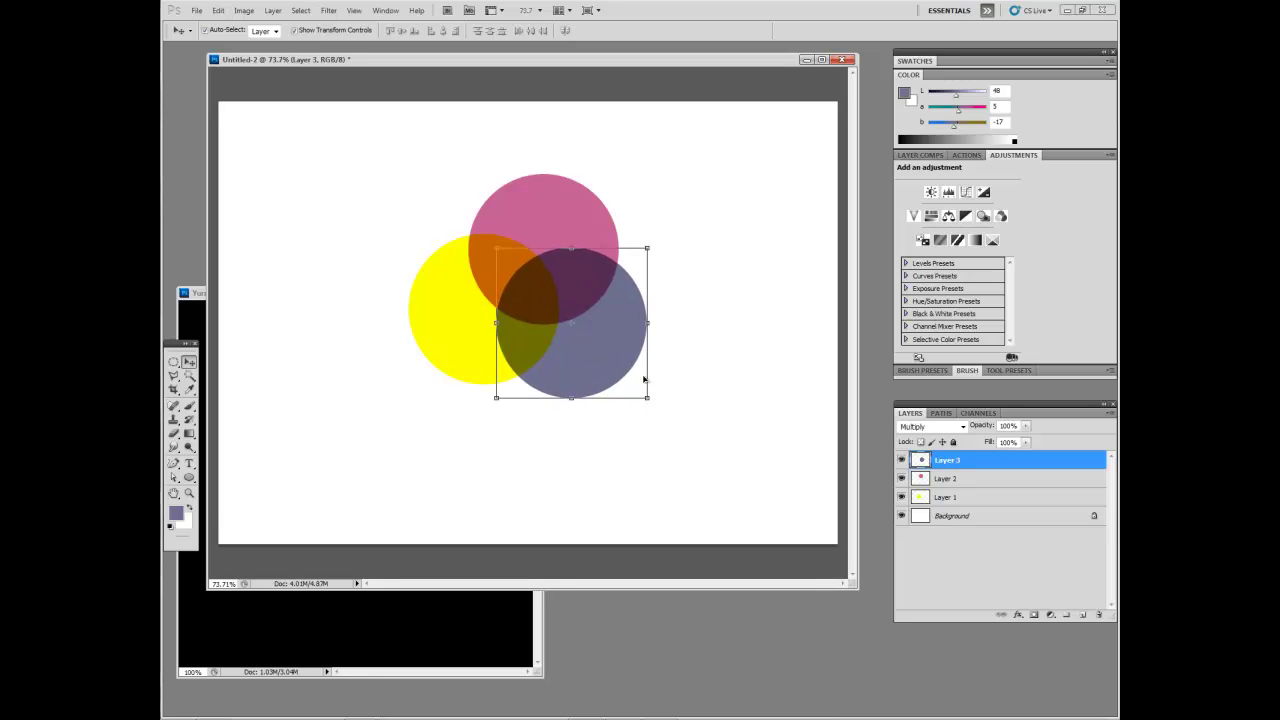
Hide Background, Copy Merged the whole canvas, paste it as Layer 4, and hide Layers 1–3.
{"action": "left_click", "coordinate": [978, 549]}
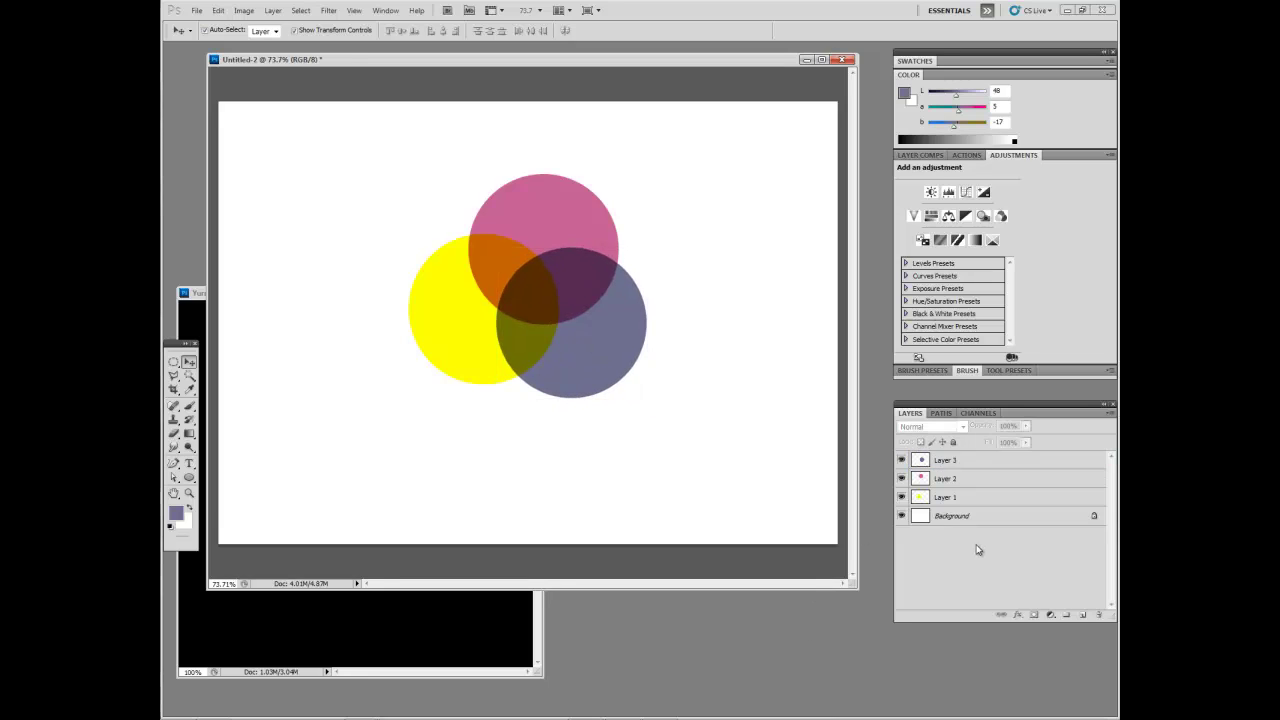
{"action": "left_click", "coordinate": [900, 517]}
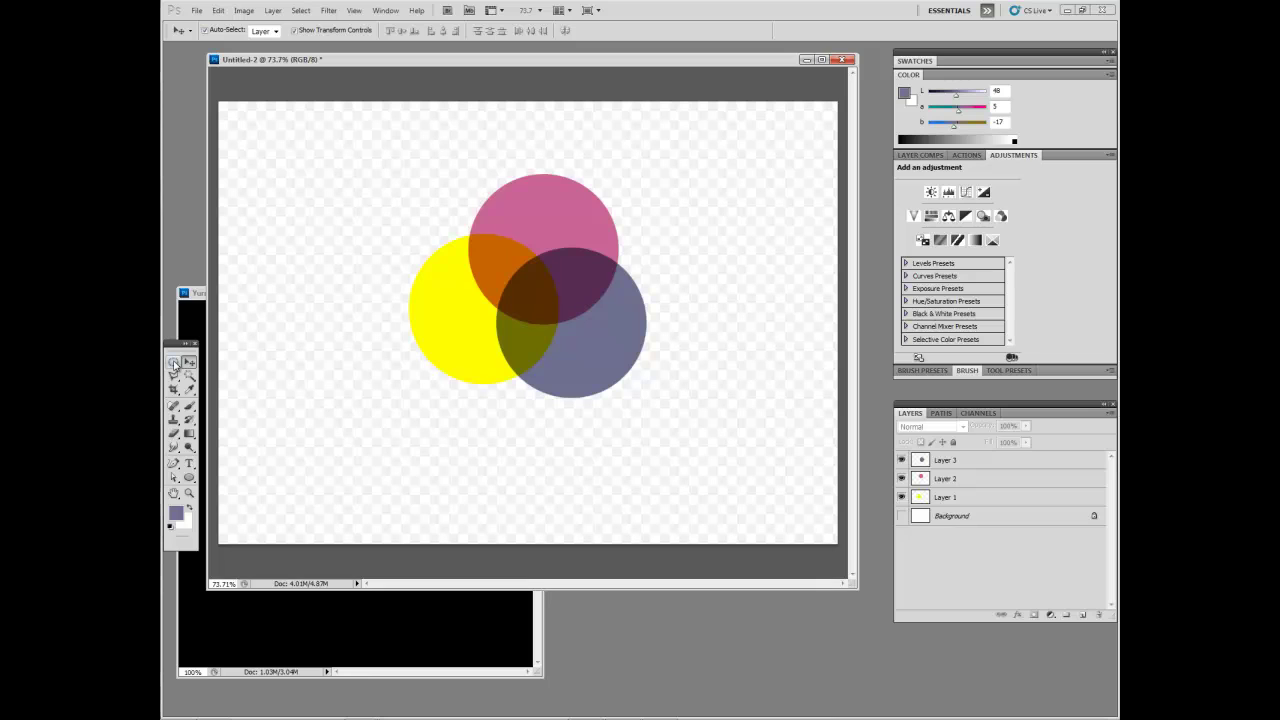
{"action": "key", "text": "ctrl+a"}
{"action": "left_click", "coordinate": [218, 10]}
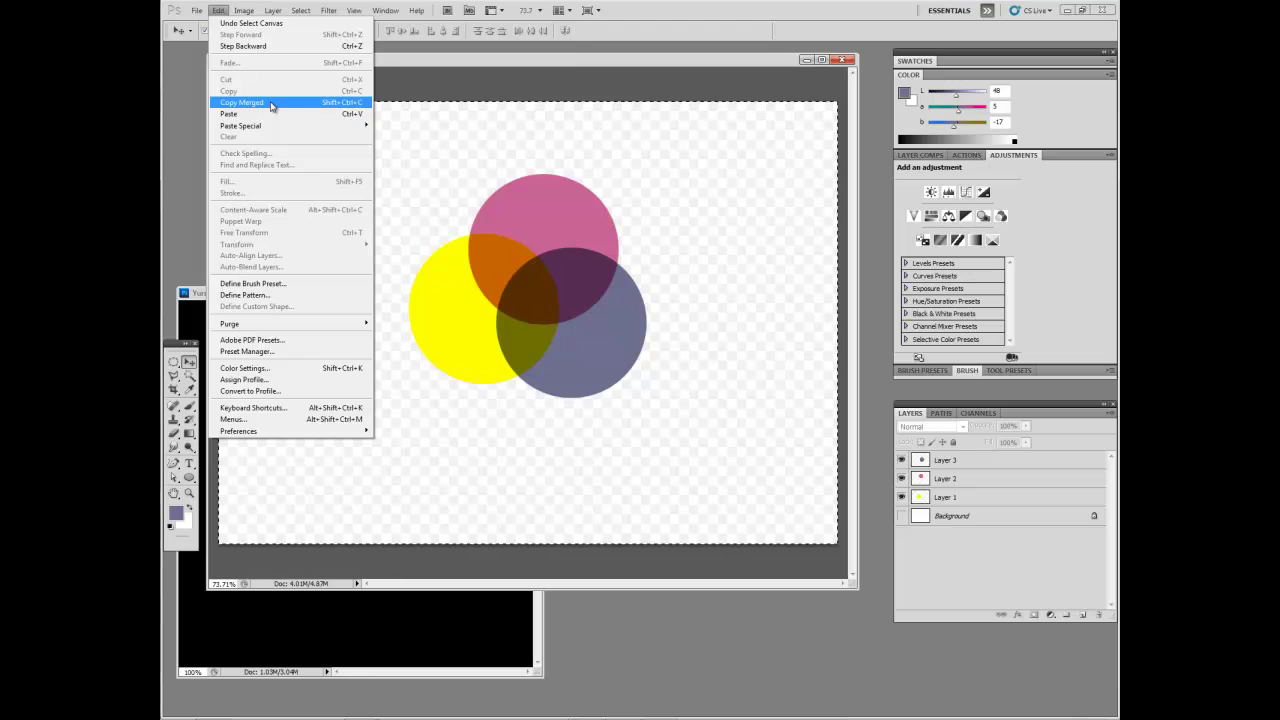
{"action": "left_click", "coordinate": [271, 103]}
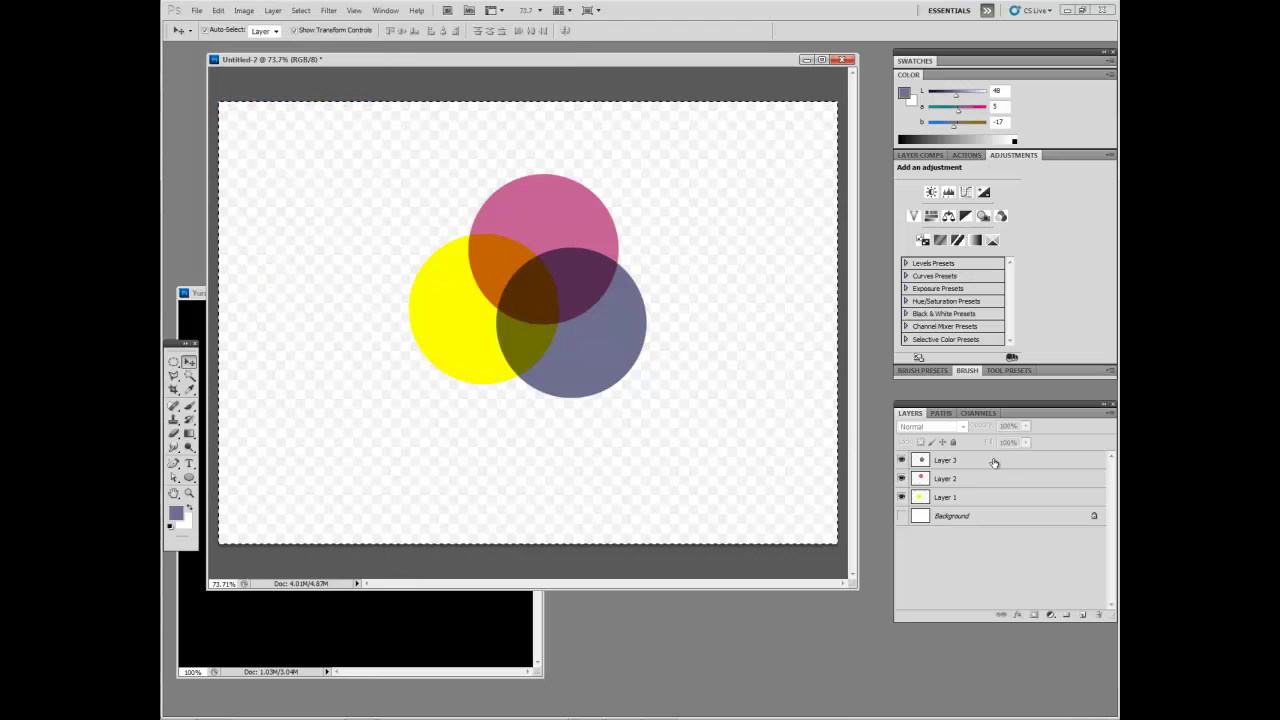
{"action": "key", "text": "ctrl+v"}
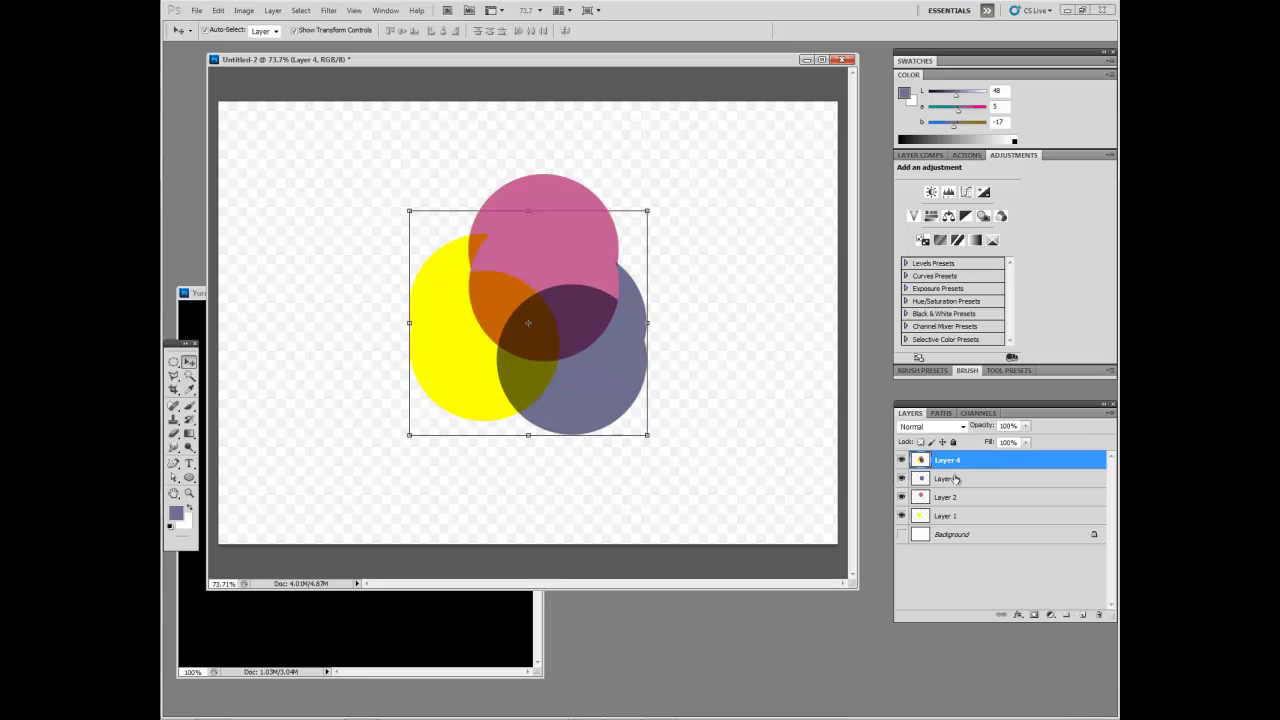
{"action": "left_click_drag", "start_coordinate": [899, 484], "coordinate": [903, 516]}
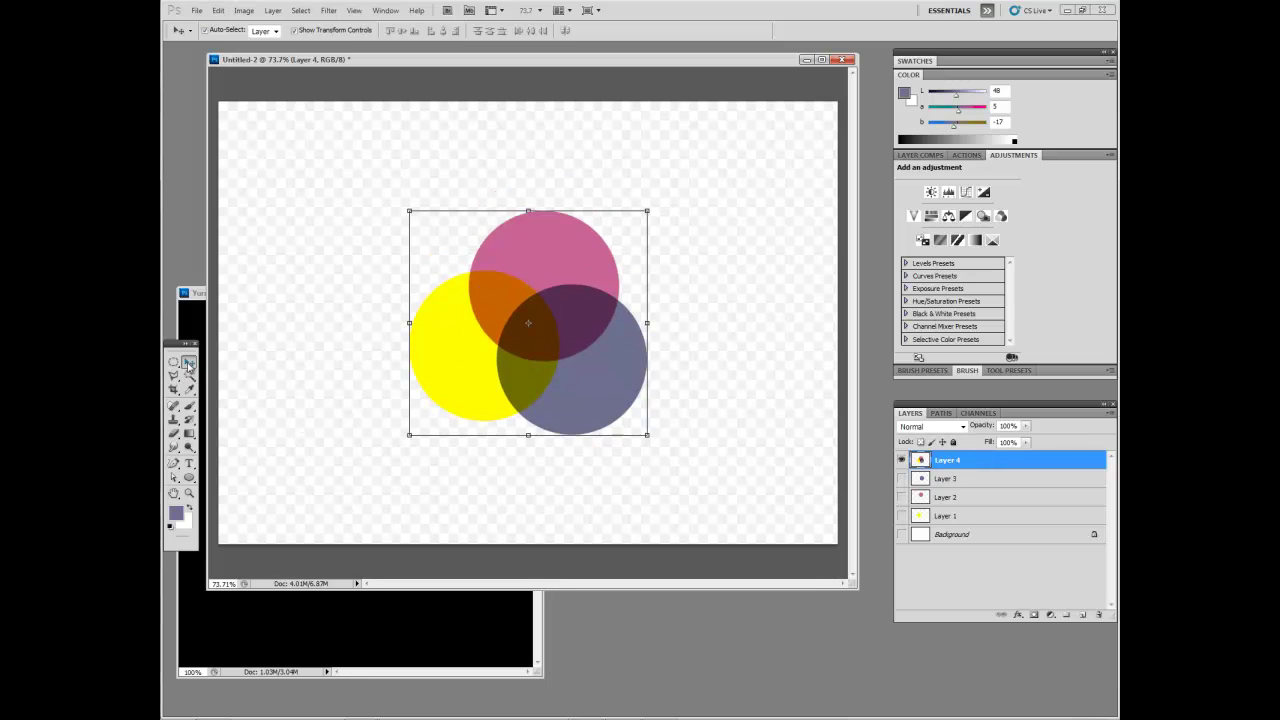
Move Layer 4 up-left and smudge the blue, yellow and dark centre overlaps together.
{"action": "left_click_drag", "start_coordinate": [599, 377], "coordinate": [456, 320]}
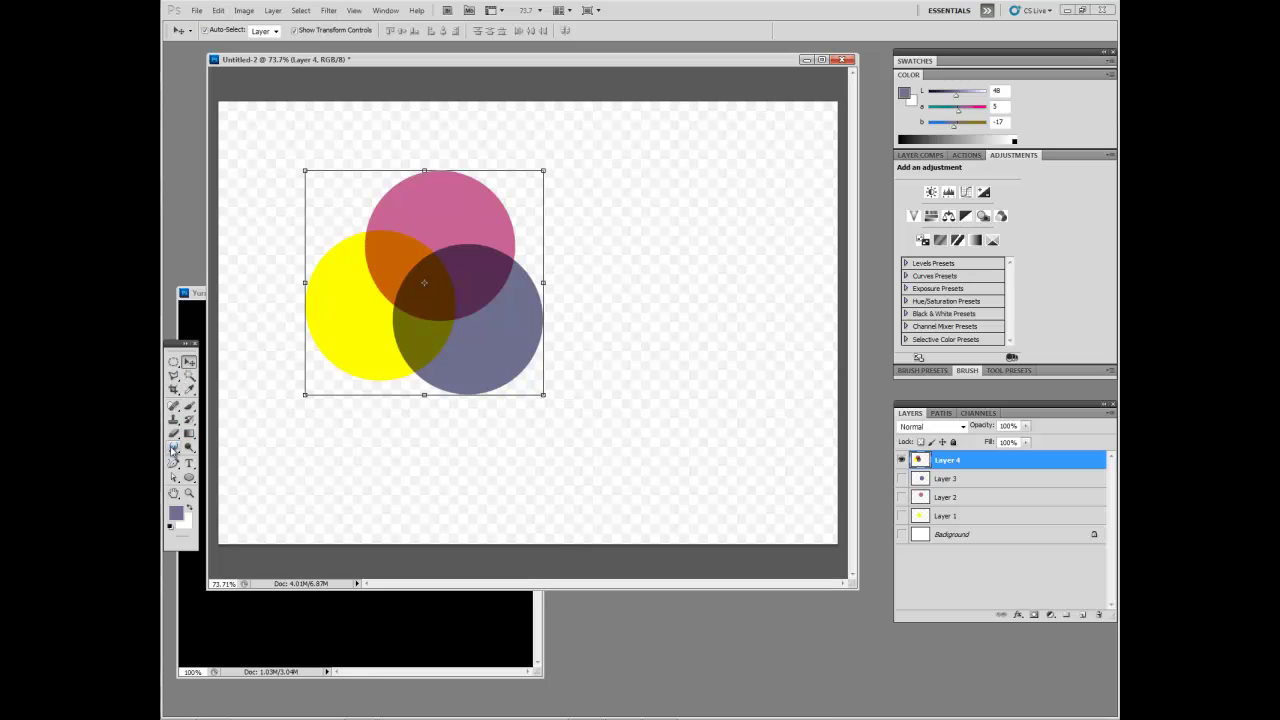
{"action": "left_click", "coordinate": [172, 450]}
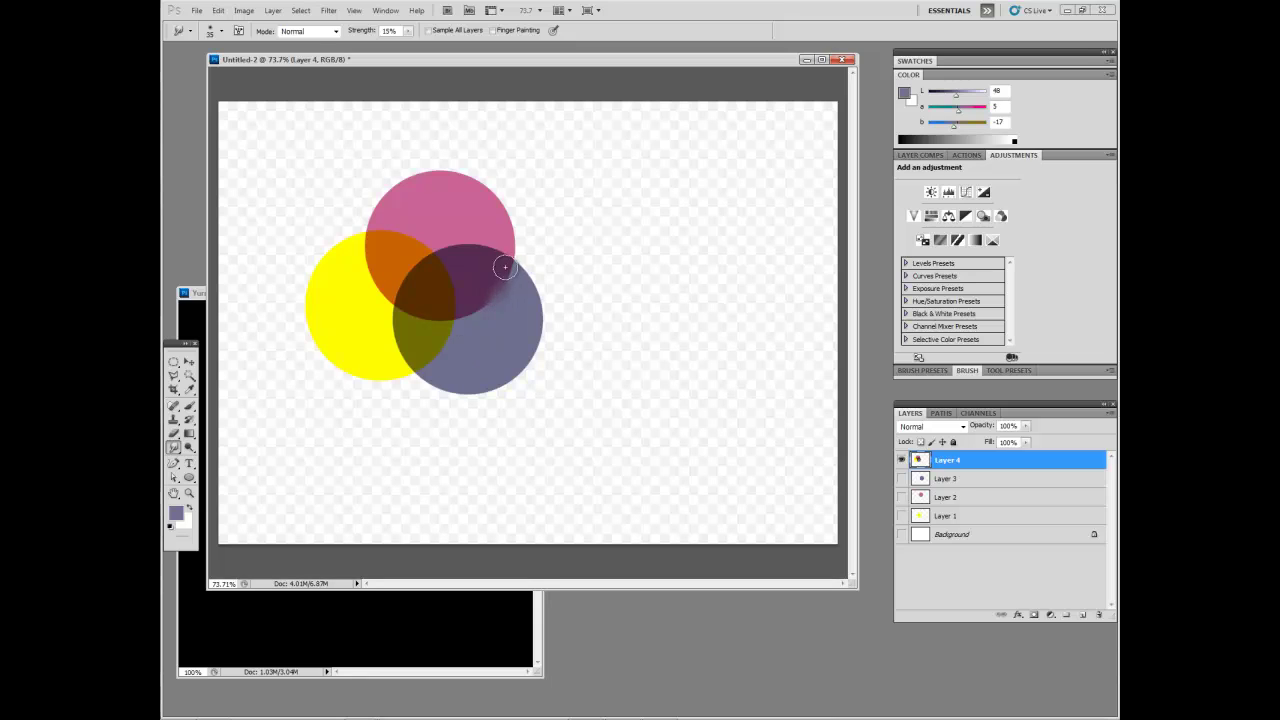
{"action": "mouse_move", "coordinate": [492, 293]}
{"action": "left_mouse_down"}
{"action": "mouse_move", "coordinate": [506, 264]}
{"action": "mouse_move", "coordinate": [486, 242]}
{"action": "mouse_move", "coordinate": [421, 264]}
{"action": "mouse_move", "coordinate": [441, 249]}
{"action": "mouse_move", "coordinate": [399, 335]}
{"action": "mouse_move", "coordinate": [407, 277]}
{"action": "mouse_move", "coordinate": [401, 366]}
{"action": "left_mouse_up"}
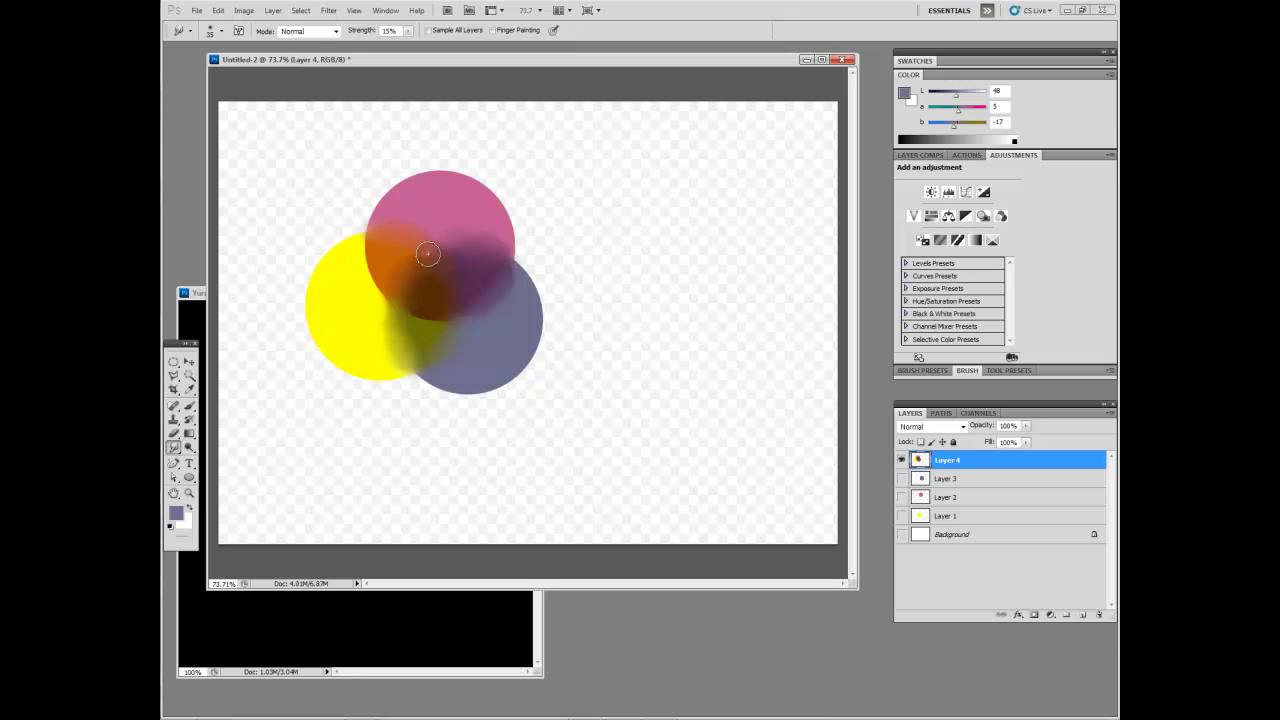
{"action": "mouse_move", "coordinate": [385, 293]}
{"action": "left_mouse_down"}
{"action": "mouse_move", "coordinate": [486, 308]}
{"action": "mouse_move", "coordinate": [496, 291]}
{"action": "mouse_move", "coordinate": [409, 305]}
{"action": "mouse_move", "coordinate": [369, 249]}
{"action": "mouse_move", "coordinate": [413, 311]}
{"action": "mouse_move", "coordinate": [475, 300]}
{"action": "mouse_move", "coordinate": [493, 273]}
{"action": "mouse_move", "coordinate": [487, 296]}
{"action": "mouse_move", "coordinate": [406, 312]}
{"action": "mouse_move", "coordinate": [371, 246]}
{"action": "mouse_move", "coordinate": [382, 301]}
{"action": "mouse_move", "coordinate": [408, 305]}
{"action": "mouse_move", "coordinate": [410, 364]}
{"action": "mouse_move", "coordinate": [463, 339]}
{"action": "mouse_move", "coordinate": [513, 286]}
{"action": "mouse_move", "coordinate": [458, 311]}
{"action": "mouse_move", "coordinate": [480, 291]}
{"action": "mouse_move", "coordinate": [467, 305]}
{"action": "mouse_move", "coordinate": [407, 274]}
{"action": "mouse_move", "coordinate": [413, 295]}
{"action": "mouse_move", "coordinate": [437, 301]}
{"action": "mouse_move", "coordinate": [422, 318]}
{"action": "mouse_move", "coordinate": [434, 328]}
{"action": "mouse_move", "coordinate": [442, 301]}
{"action": "mouse_move", "coordinate": [427, 304]}
{"action": "mouse_move", "coordinate": [517, 302]}
{"action": "mouse_move", "coordinate": [477, 292]}
{"action": "mouse_move", "coordinate": [484, 302]}
{"action": "mouse_move", "coordinate": [454, 325]}
{"action": "mouse_move", "coordinate": [505, 304]}
{"action": "mouse_move", "coordinate": [504, 263]}
{"action": "mouse_move", "coordinate": [505, 297]}
{"action": "mouse_move", "coordinate": [447, 248]}
{"action": "mouse_move", "coordinate": [452, 278]}
{"action": "mouse_move", "coordinate": [408, 277]}
{"action": "mouse_move", "coordinate": [368, 243]}
{"action": "mouse_move", "coordinate": [398, 313]}
{"action": "mouse_move", "coordinate": [377, 303]}
{"action": "mouse_move", "coordinate": [467, 256]}
{"action": "mouse_move", "coordinate": [463, 314]}
{"action": "mouse_move", "coordinate": [436, 340]}
{"action": "mouse_move", "coordinate": [416, 307]}
{"action": "mouse_move", "coordinate": [438, 368]}
{"action": "mouse_move", "coordinate": [439, 318]}
{"action": "mouse_move", "coordinate": [414, 322]}
{"action": "mouse_move", "coordinate": [448, 319]}
{"action": "mouse_move", "coordinate": [419, 305]}
{"action": "mouse_move", "coordinate": [516, 305]}
{"action": "mouse_move", "coordinate": [462, 311]}
{"action": "mouse_move", "coordinate": [513, 272]}
{"action": "mouse_move", "coordinate": [507, 245]}
{"action": "mouse_move", "coordinate": [494, 280]}
{"action": "left_mouse_up"}
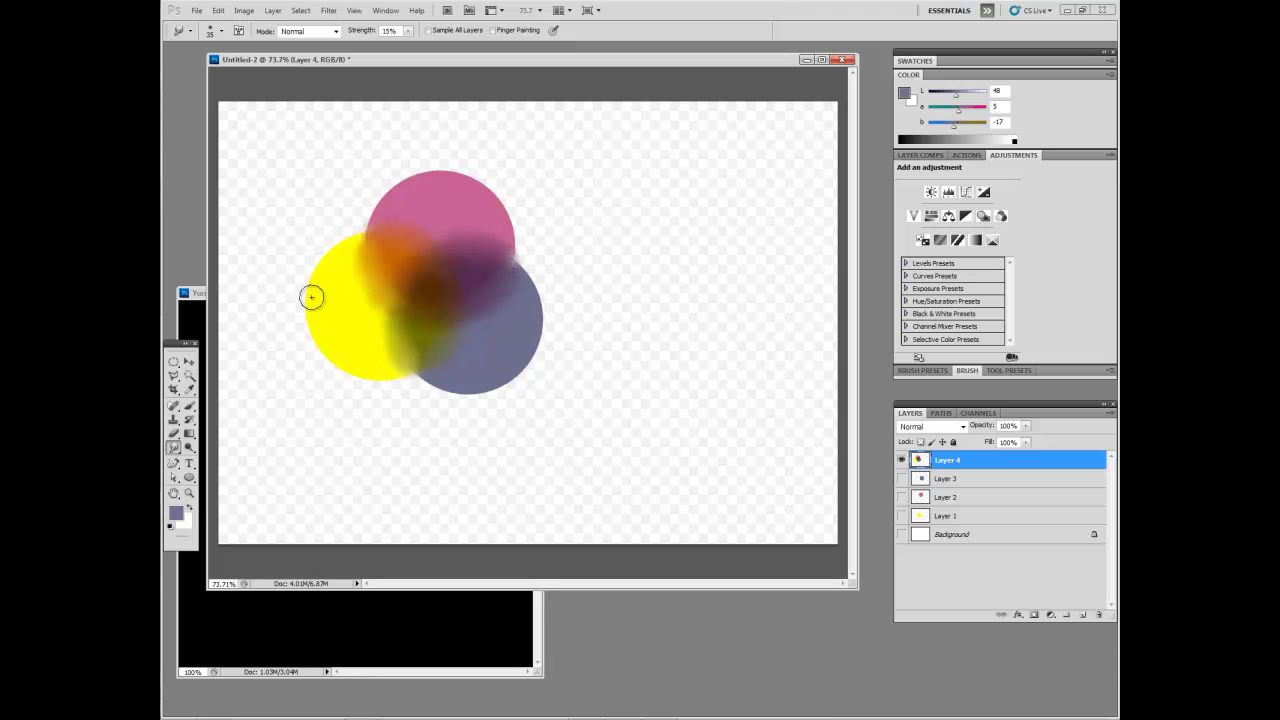
{"action": "left_click_drag", "start_coordinate": [434, 251], "coordinate": [531, 318]}
Mask Layer 4 to a circular selection over the blends and move it up-left.
{"action": "key", "text": "m"}
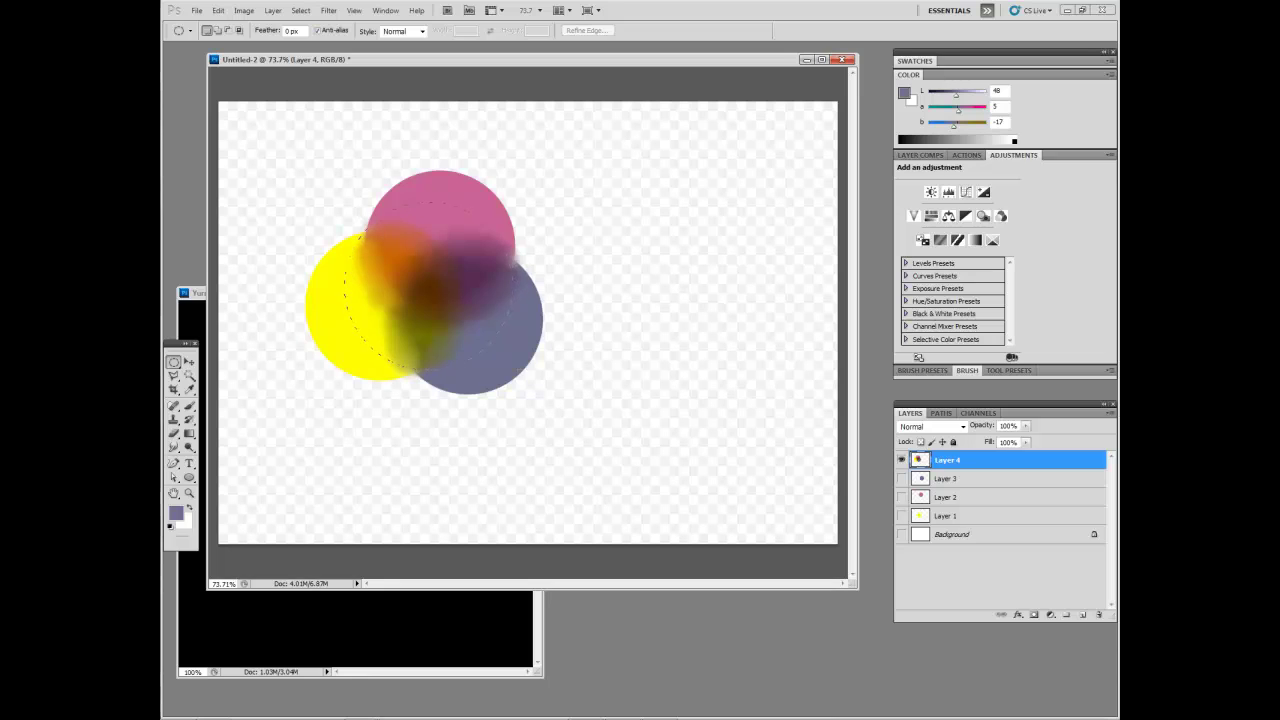
{"action": "left_click_drag", "start_coordinate": [514, 372], "coordinate": [344, 202]}
{"action": "left_click", "coordinate": [1034, 615]}
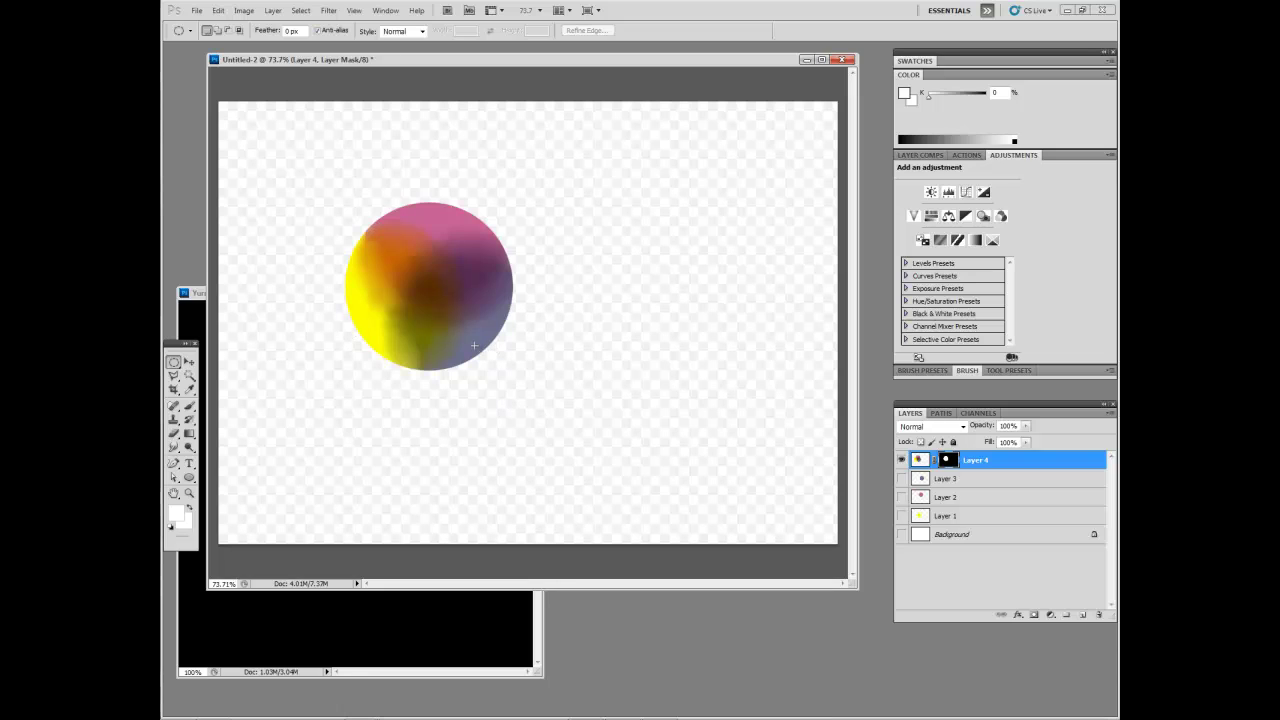
{"action": "key", "text": "v"}
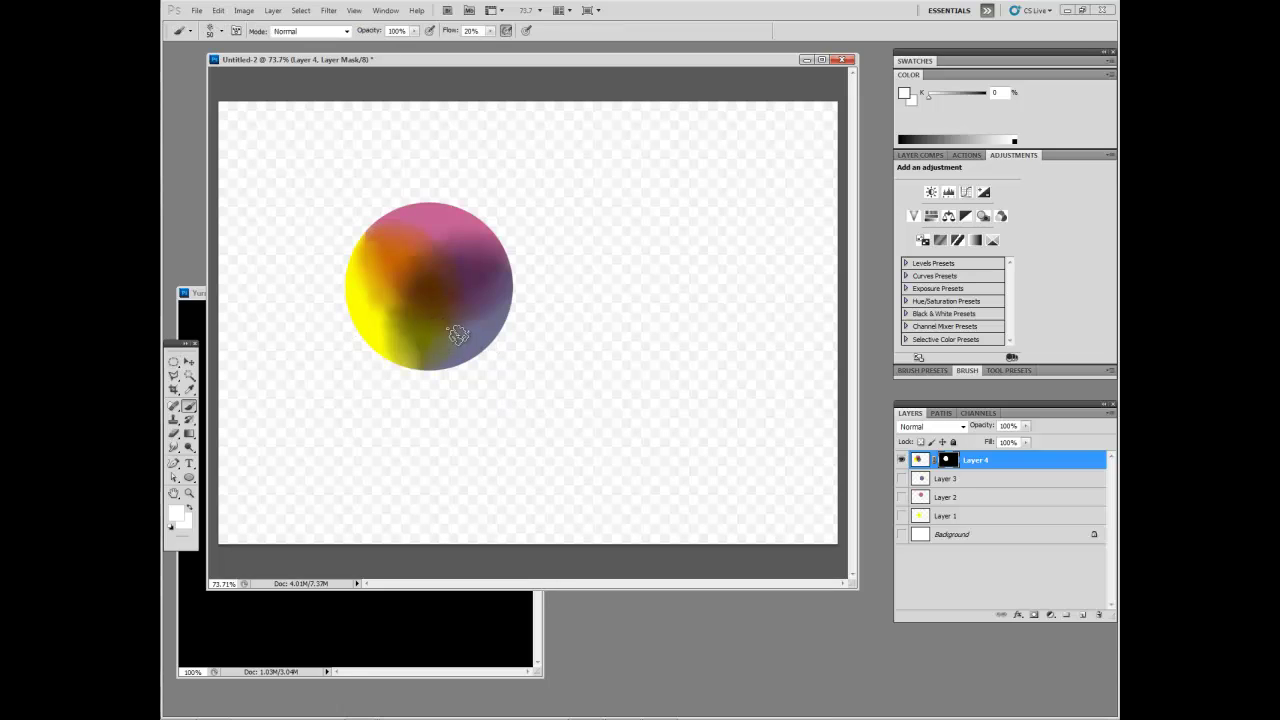
{"action": "left_click_drag", "start_coordinate": [491, 328], "coordinate": [409, 265]}
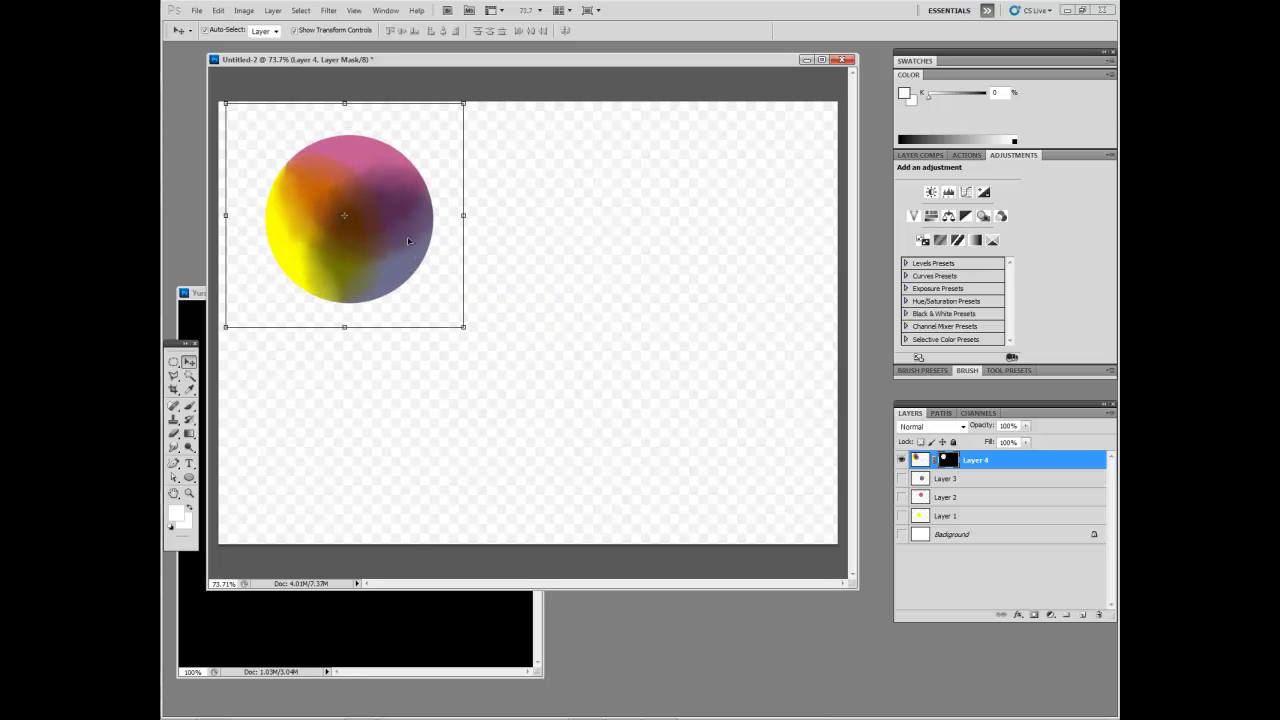
Nudge Layer 4 down-right and delete Layers 1, 2 and 3, keeping Layer 4 selected.
{"action": "left_click_drag", "start_coordinate": [408, 241], "coordinate": [454, 266]}
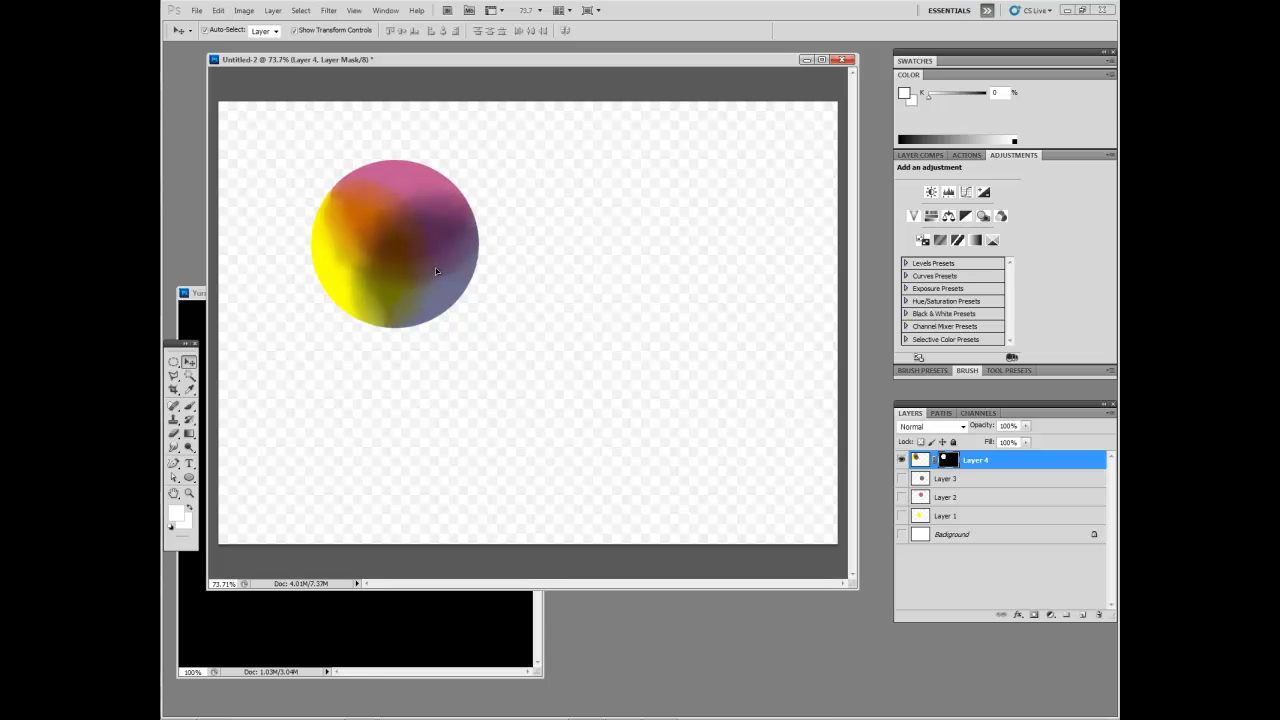
{"action": "left_click", "coordinate": [976, 497]}
{"action": "left_click", "coordinate": [960, 480]}
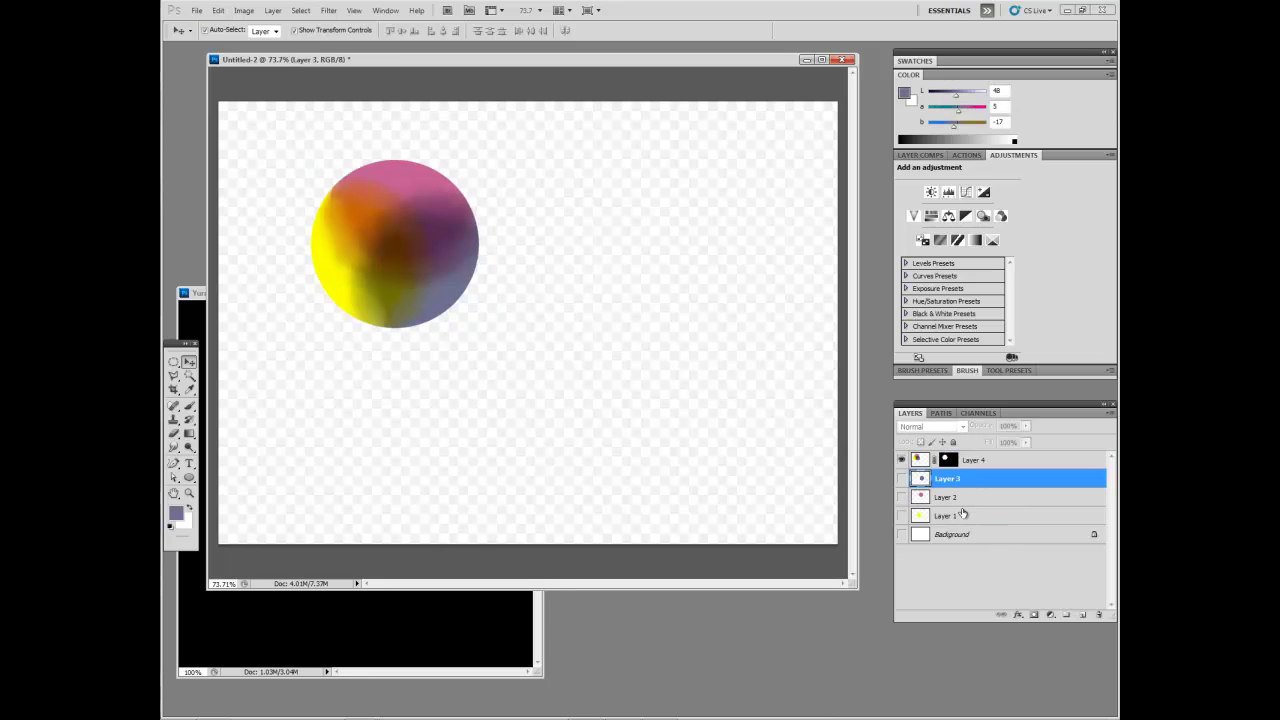
{"action": "left_click", "coordinate": [965, 515], "text": "shift"}
{"action": "left_click_drag", "start_coordinate": [965, 515], "coordinate": [1099, 614]}
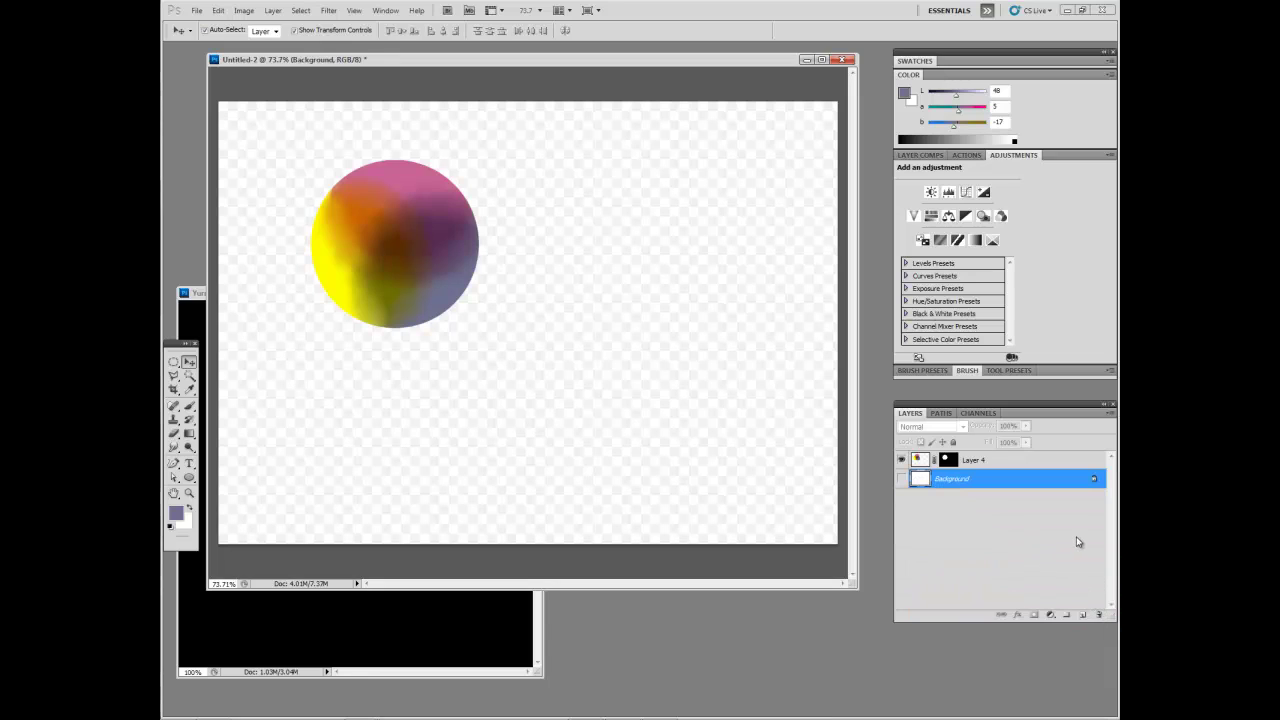
{"action": "left_click", "coordinate": [995, 464]}
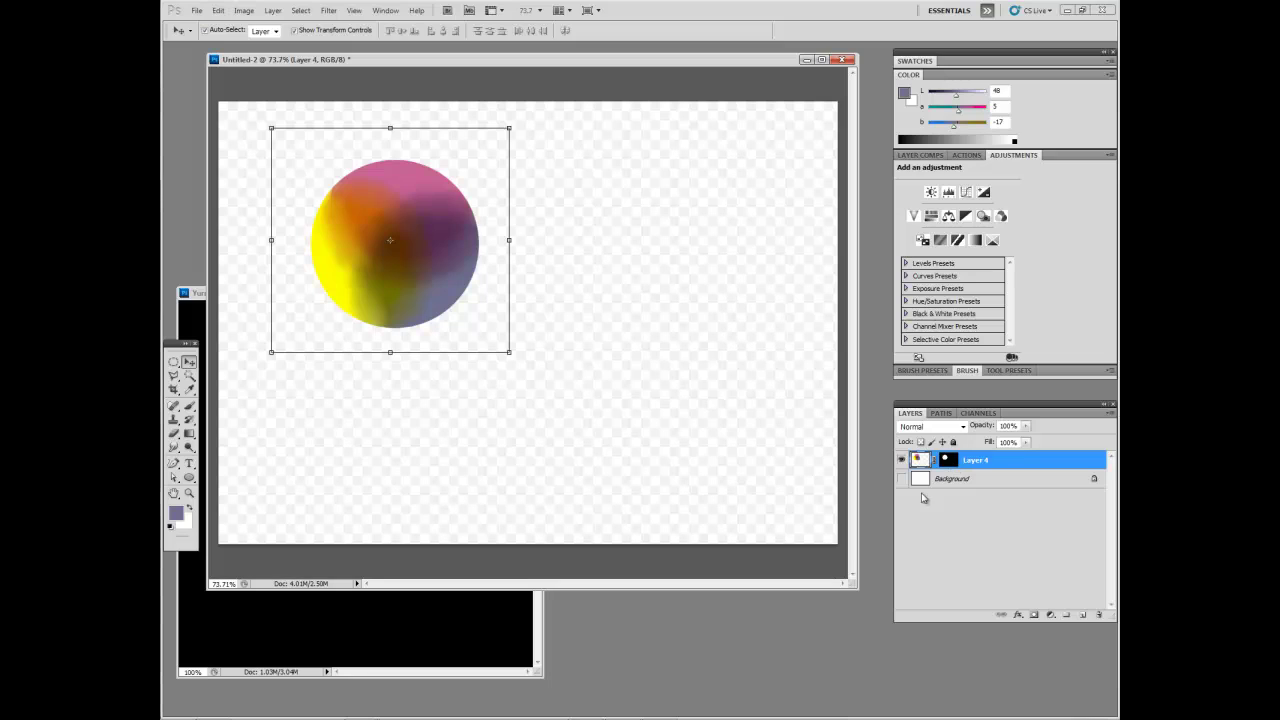
Add Layer 5 and brush the circle's sampled yellow near the canvas top and its lower edge.
{"action": "left_click", "coordinate": [1082, 616]}
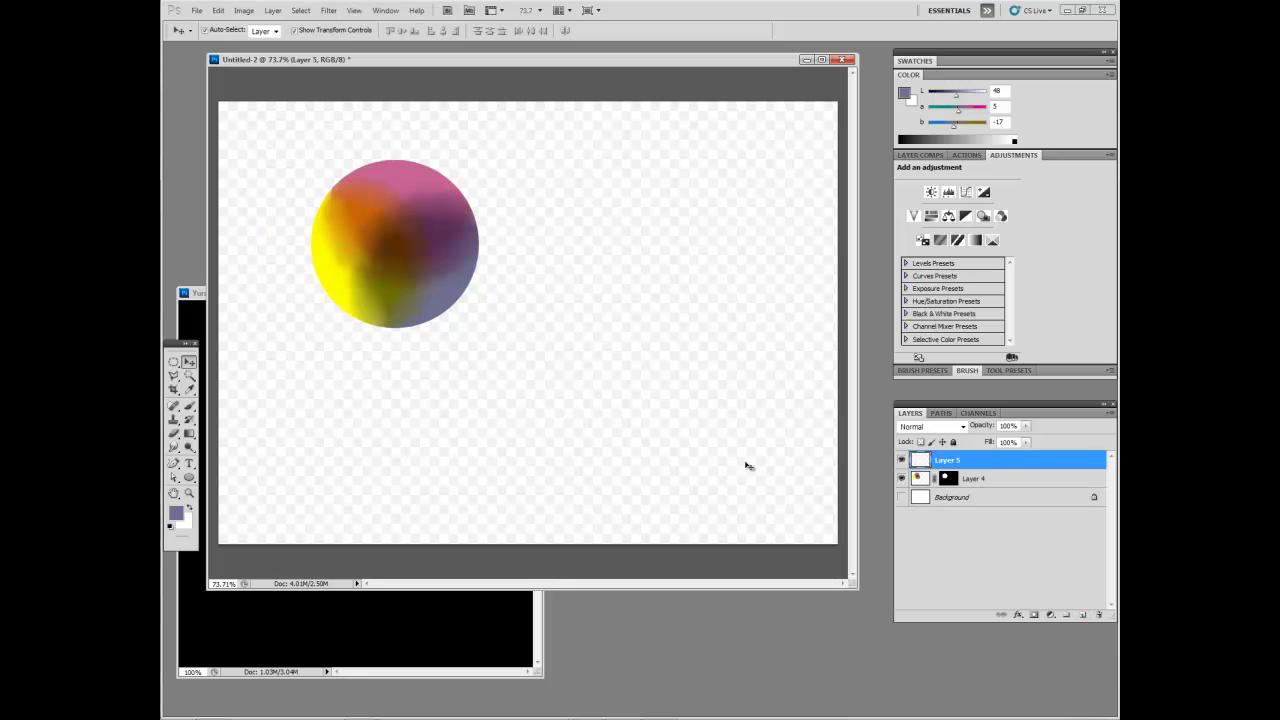
{"action": "left_click", "coordinate": [189, 408]}
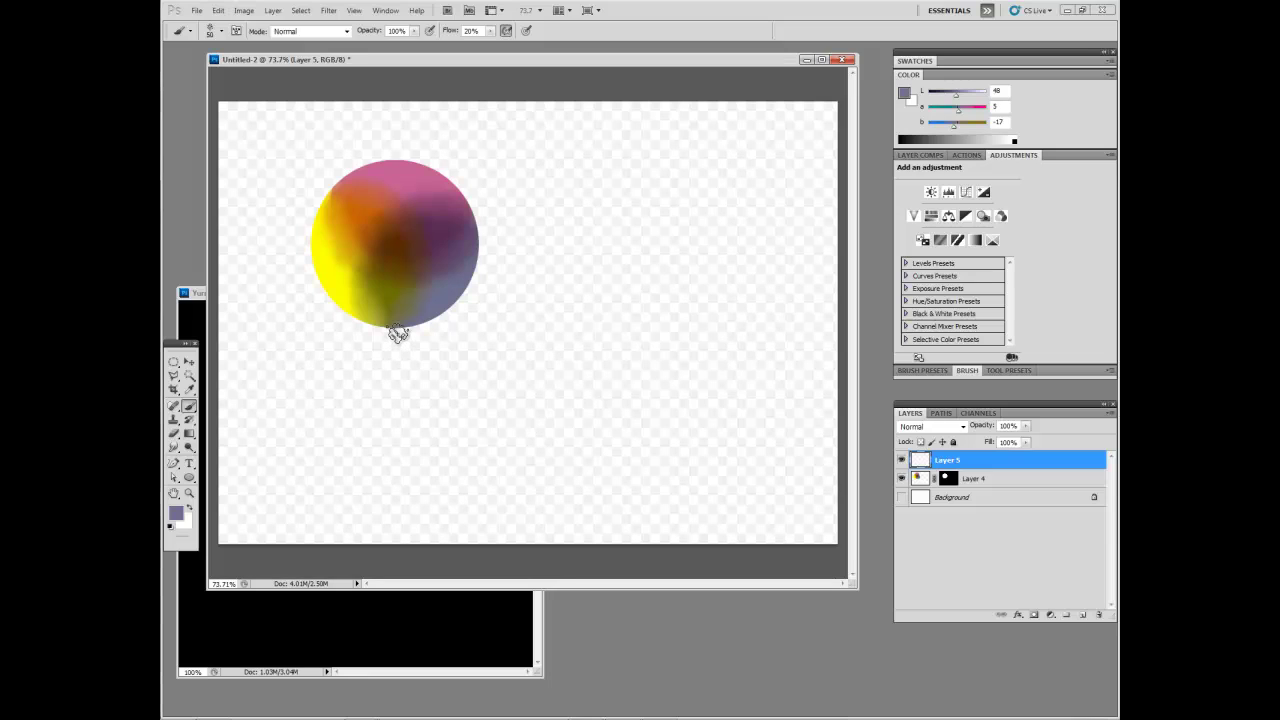
{"action": "left_click", "coordinate": [325, 263], "text": "alt"}
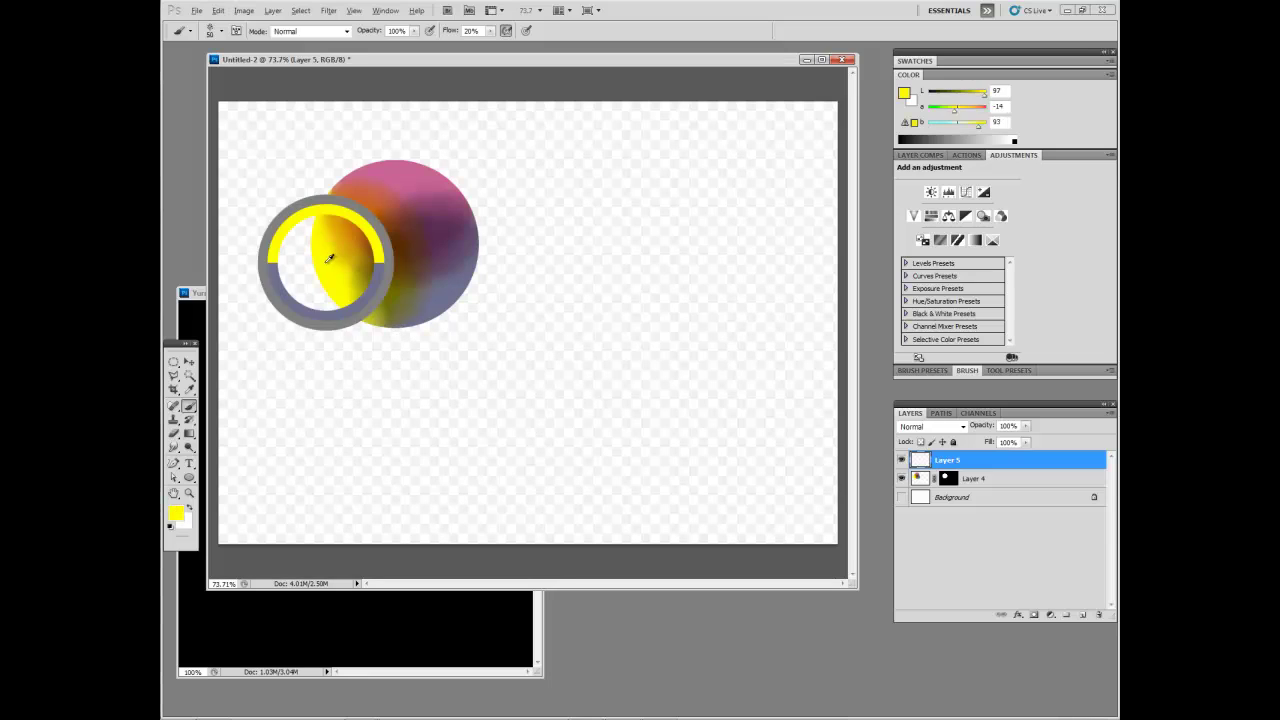
{"action": "left_click_drag", "start_coordinate": [613, 132], "coordinate": [598, 152]}
{"action": "mouse_move", "coordinate": [407, 323]}
{"action": "left_mouse_down"}
{"action": "mouse_move", "coordinate": [393, 288]}
{"action": "mouse_move", "coordinate": [386, 310]}
{"action": "mouse_move", "coordinate": [369, 307]}
{"action": "left_mouse_up"}
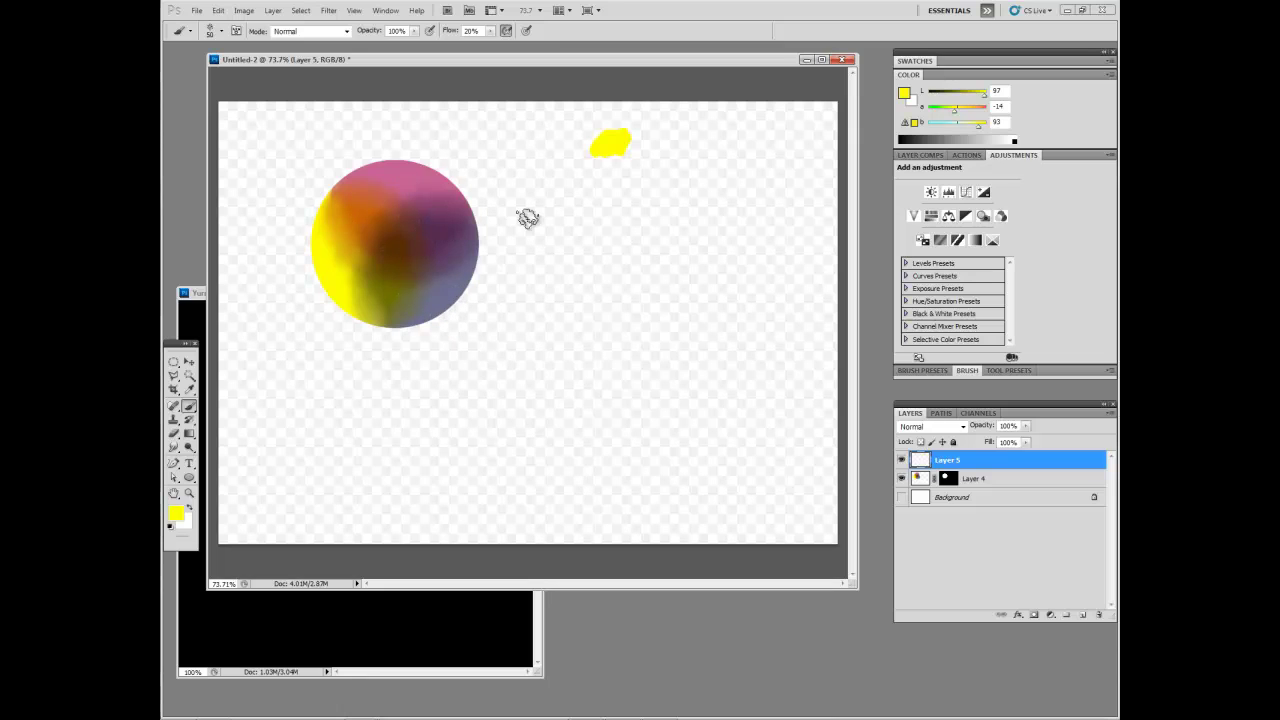
Clip a lightened Hue/Saturation adjustment to Layer 4 and paint a sampled pale cream dab on Layer 5.
{"action": "left_click", "coordinate": [988, 484]}
{"action": "left_click", "coordinate": [1050, 614]}
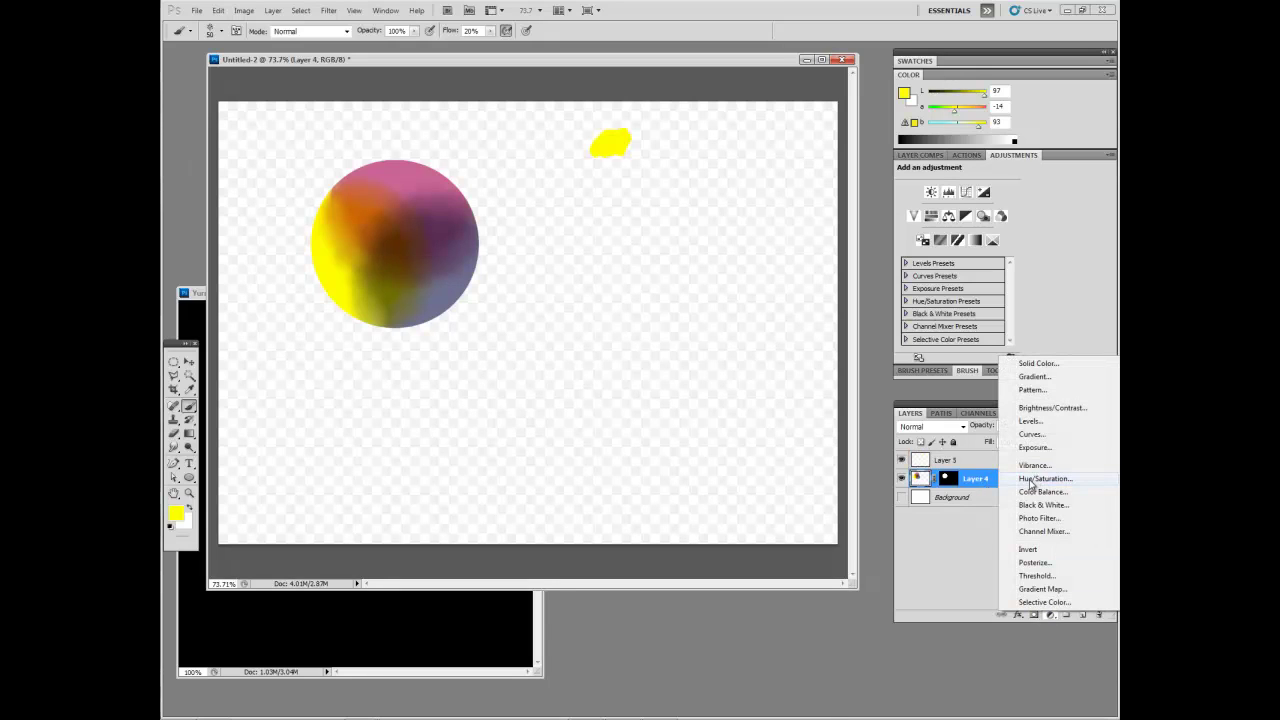
{"action": "left_click", "coordinate": [1031, 482]}
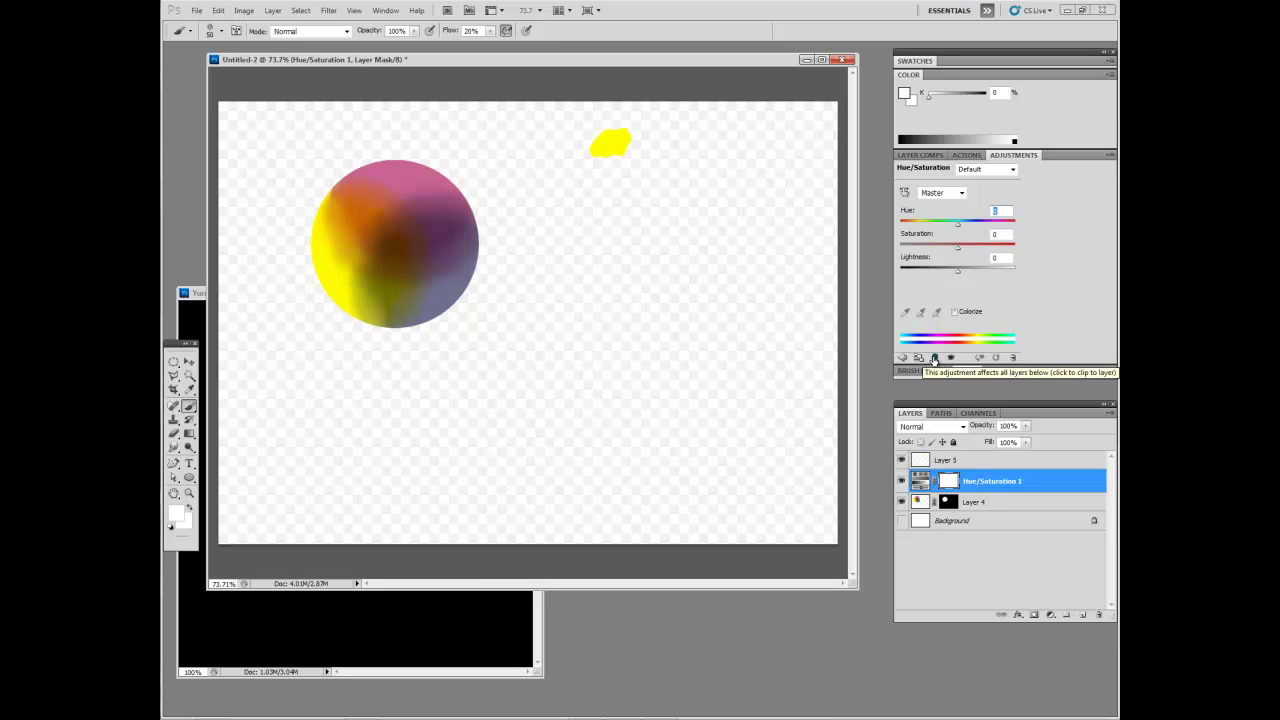
{"action": "left_click", "coordinate": [934, 358]}
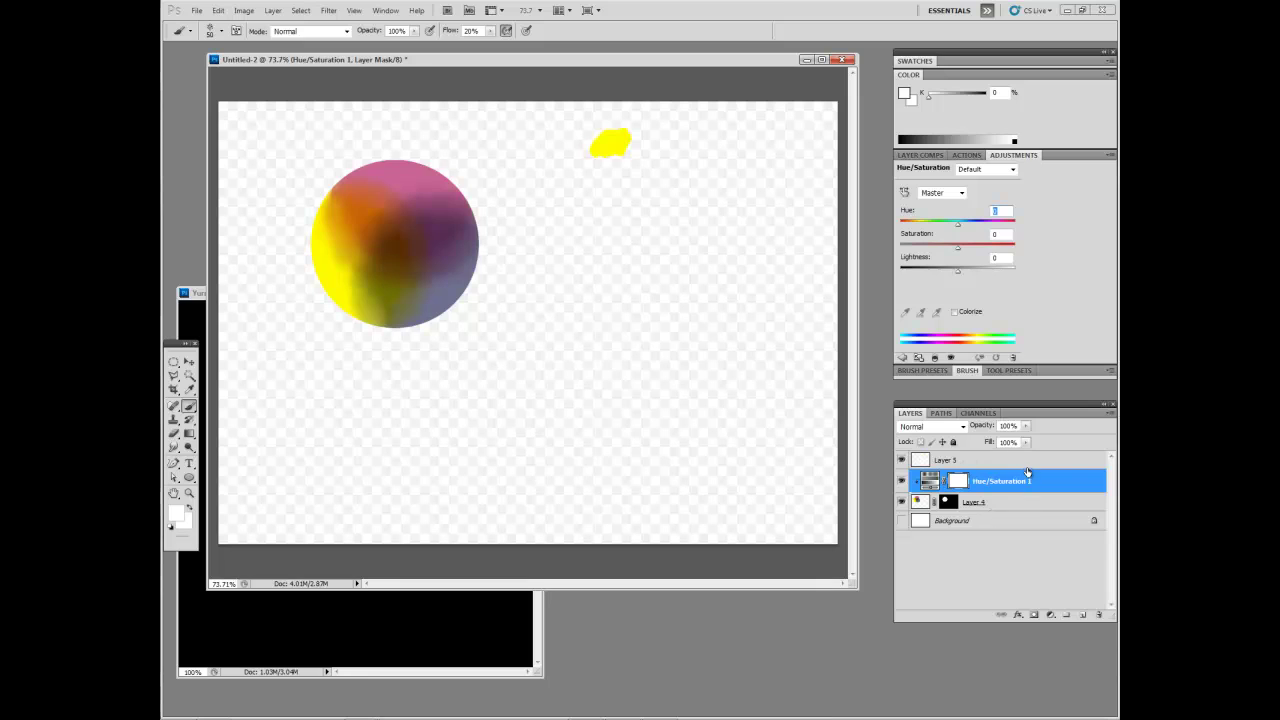
{"action": "left_click_drag", "start_coordinate": [930, 265], "coordinate": [998, 262]}
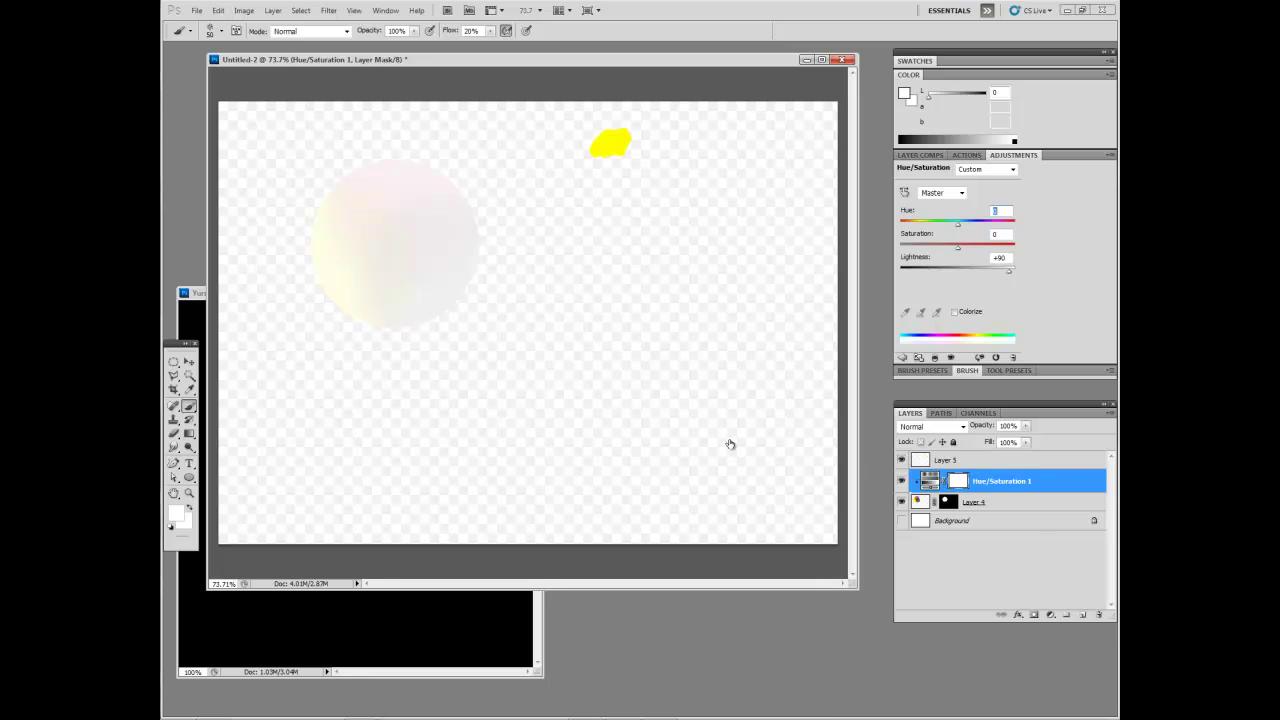
{"action": "key", "text": "alt+bracketright"}
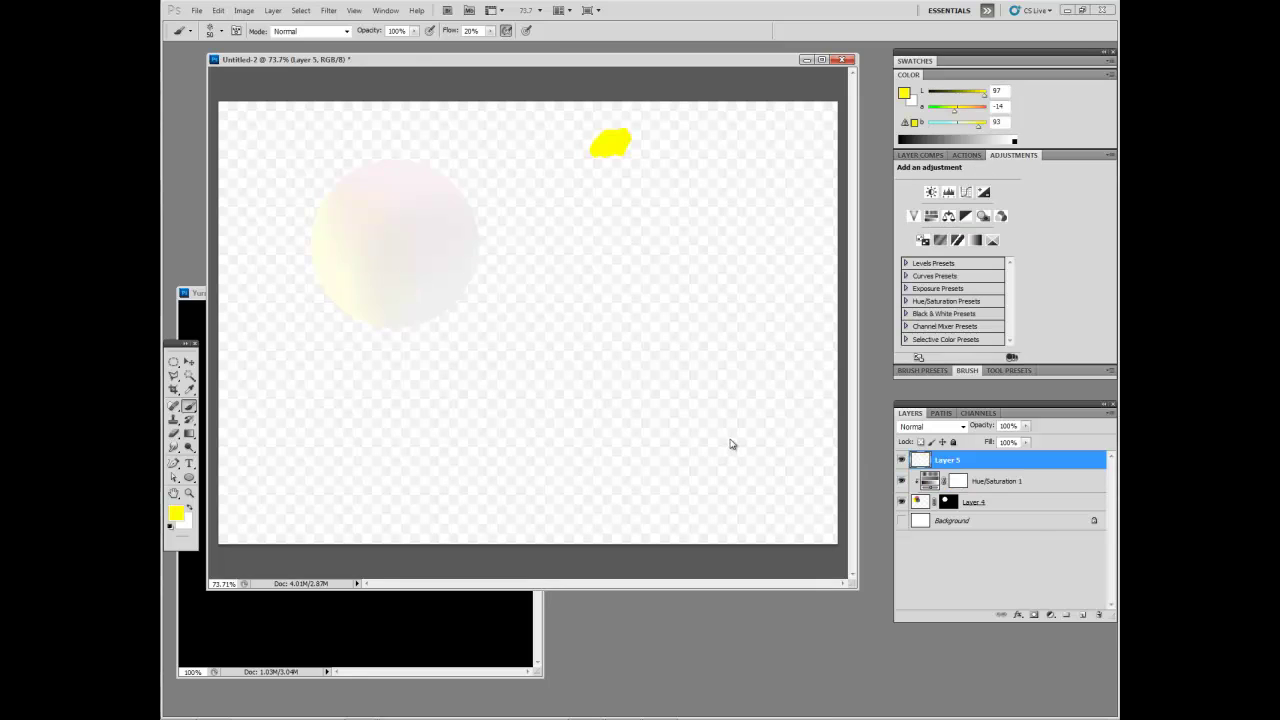
{"action": "left_click", "coordinate": [323, 262], "text": "alt"}
{"action": "left_click_drag", "start_coordinate": [655, 131], "coordinate": [647, 149]}
Darken the adjustment to Lightness -69 and paint a sampled olive swatch left of the yellow.
{"action": "left_click", "coordinate": [1015, 482]}
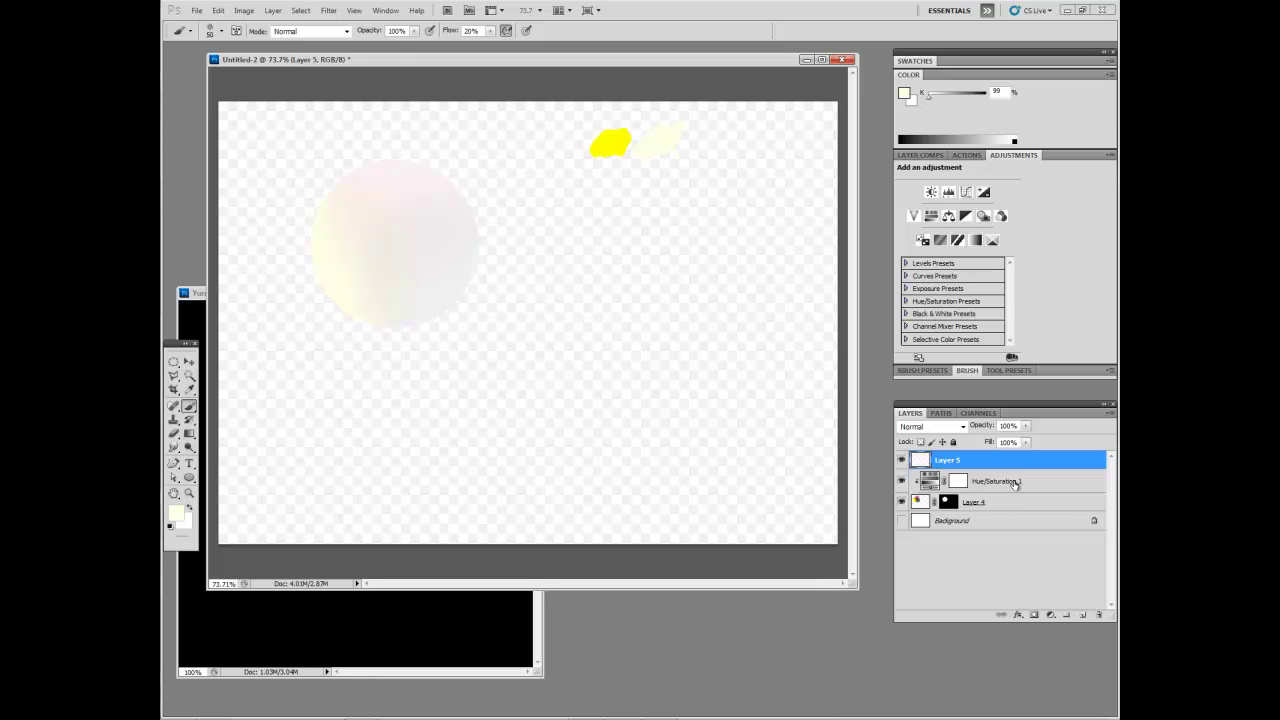
{"action": "left_click", "coordinate": [1015, 482]}
{"action": "left_click_drag", "start_coordinate": [968, 264], "coordinate": [872, 278]}
{"action": "left_click", "coordinate": [334, 249], "text": "alt"}
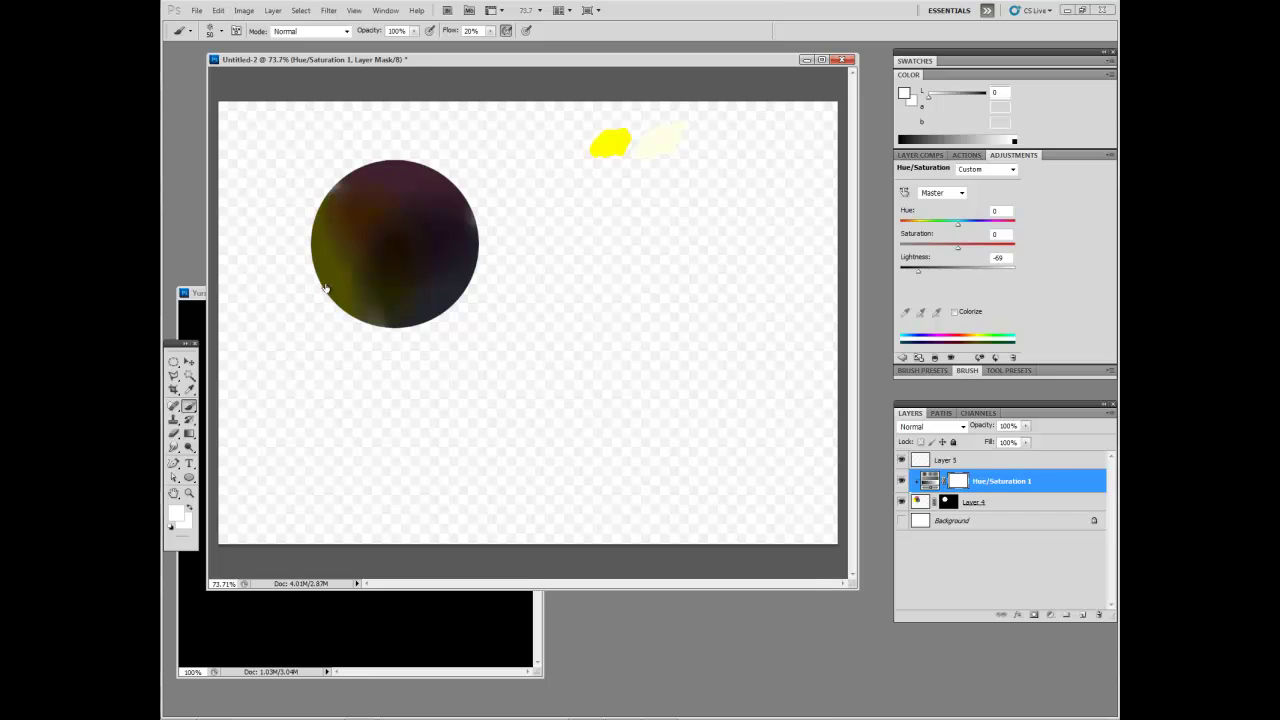
{"action": "key", "text": "alt+bracketright"}
{"action": "left_click", "coordinate": [331, 266], "text": "alt"}
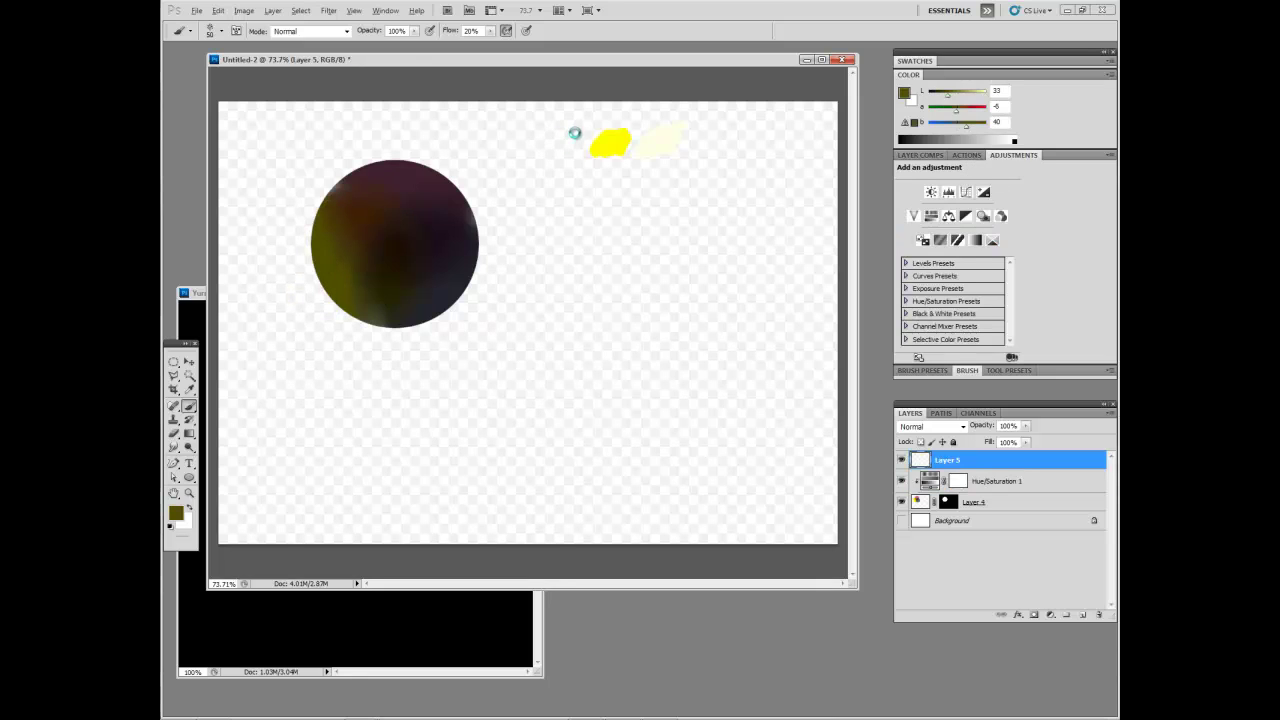
{"action": "mouse_move", "coordinate": [575, 133]}
{"action": "left_mouse_down"}
{"action": "mouse_move", "coordinate": [548, 146]}
{"action": "mouse_move", "coordinate": [565, 143]}
{"action": "left_mouse_up"}
Raise Lightness to -41 and paint a sampled olive-yellow swatch between the blobs.
{"action": "left_click", "coordinate": [1010, 482]}
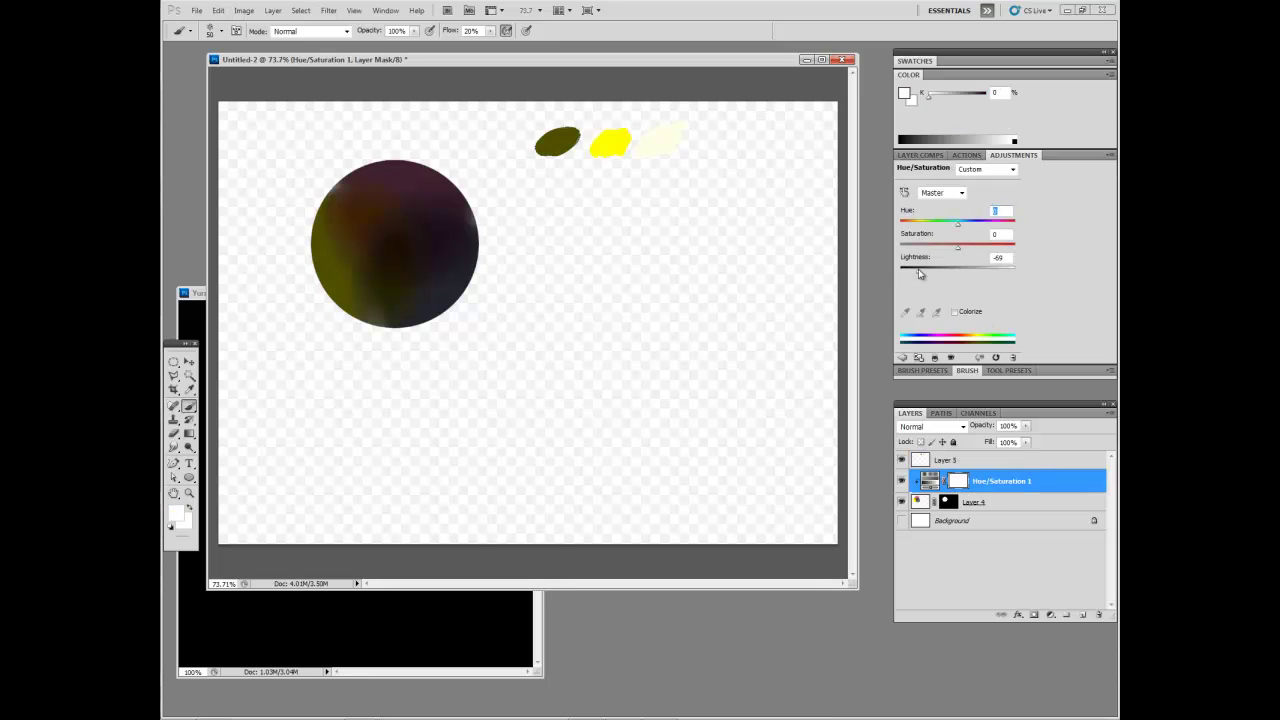
{"action": "left_click_drag", "start_coordinate": [920, 273], "coordinate": [930, 272]}
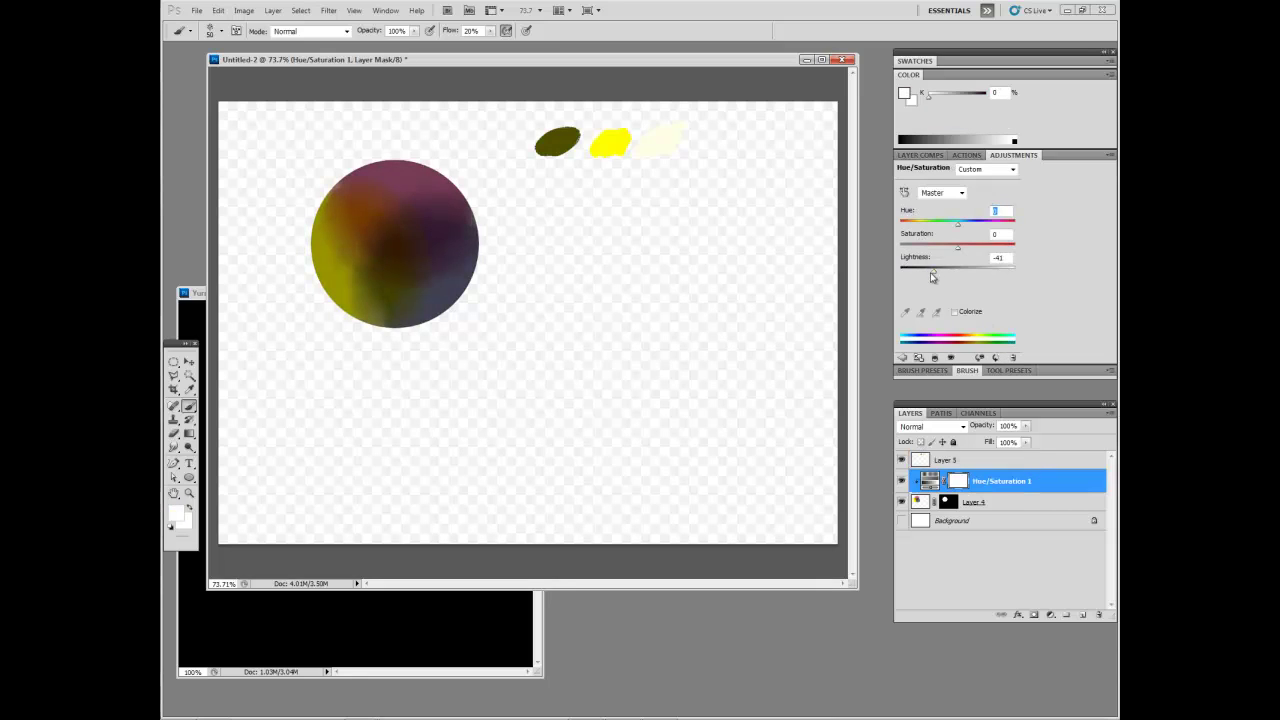
{"action": "left_click", "coordinate": [960, 460]}
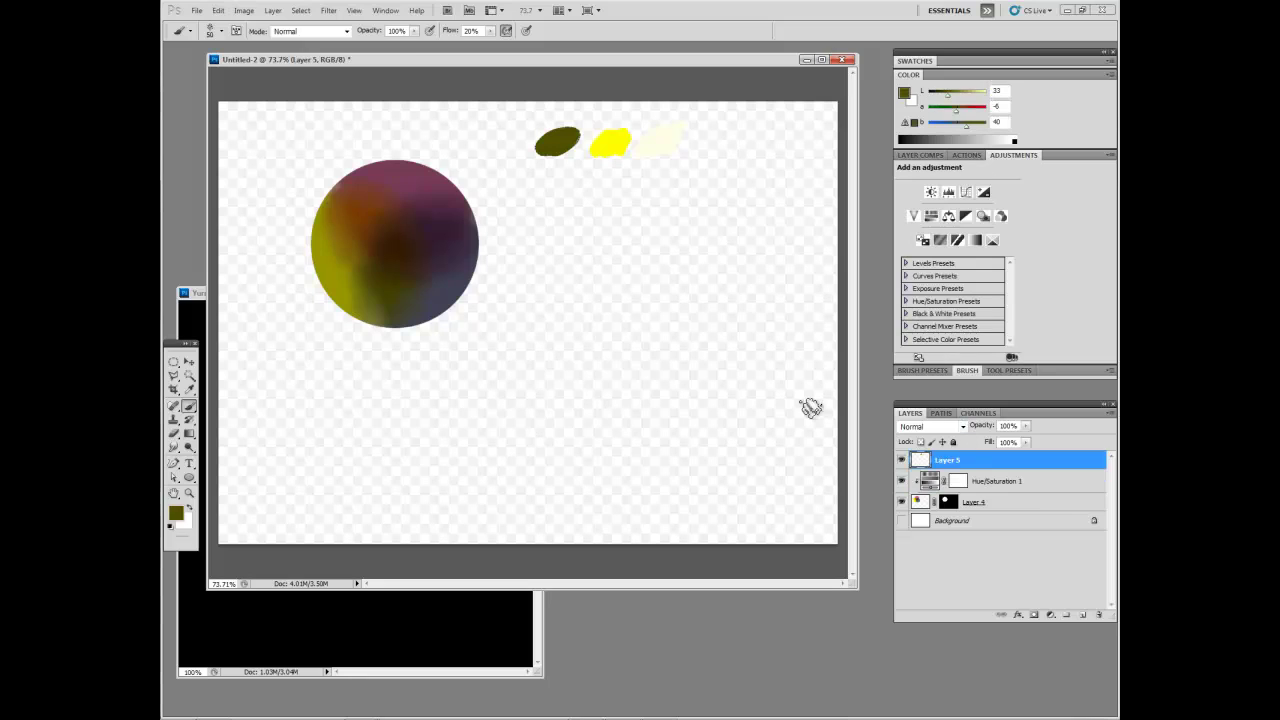
{"action": "left_click", "coordinate": [326, 271], "text": "alt"}
{"action": "left_click_drag", "start_coordinate": [572, 138], "coordinate": [592, 143]}
Lighten the circle above normal and paint a sampled pale yellow swatch beside the yellow one.
{"action": "left_click", "coordinate": [1005, 486]}
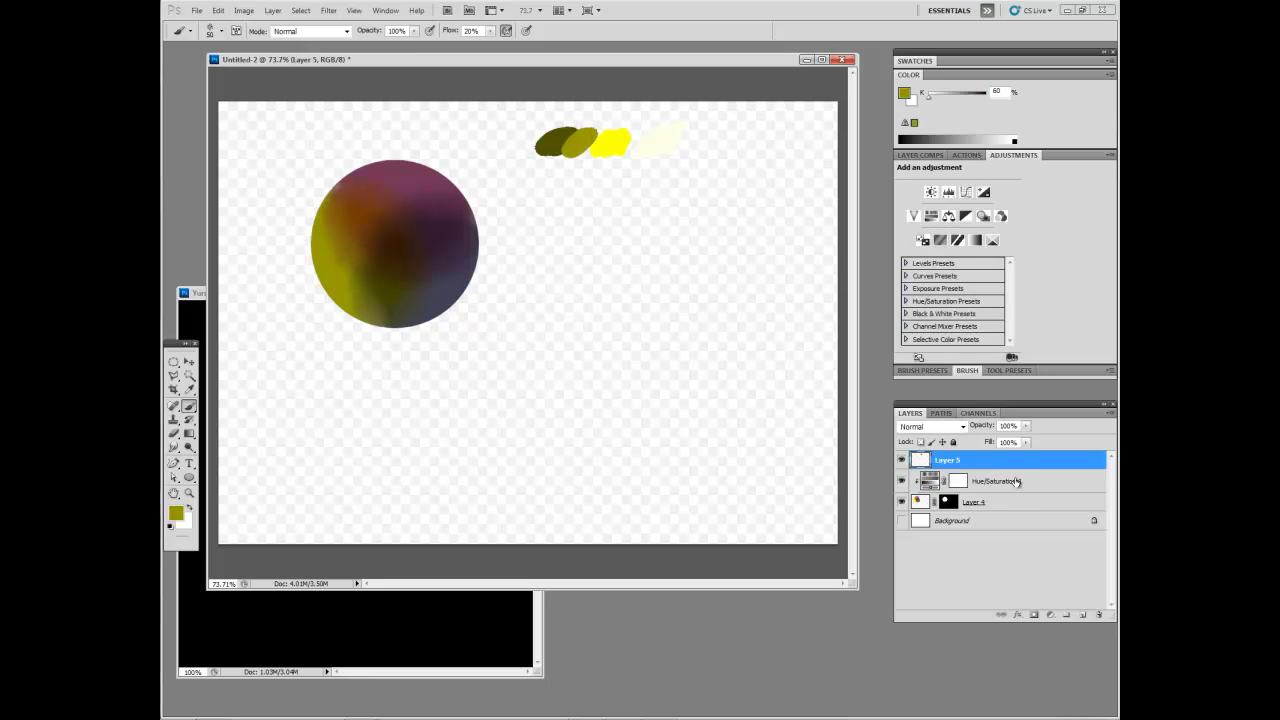
{"action": "left_click_drag", "start_coordinate": [958, 268], "coordinate": [994, 268]}
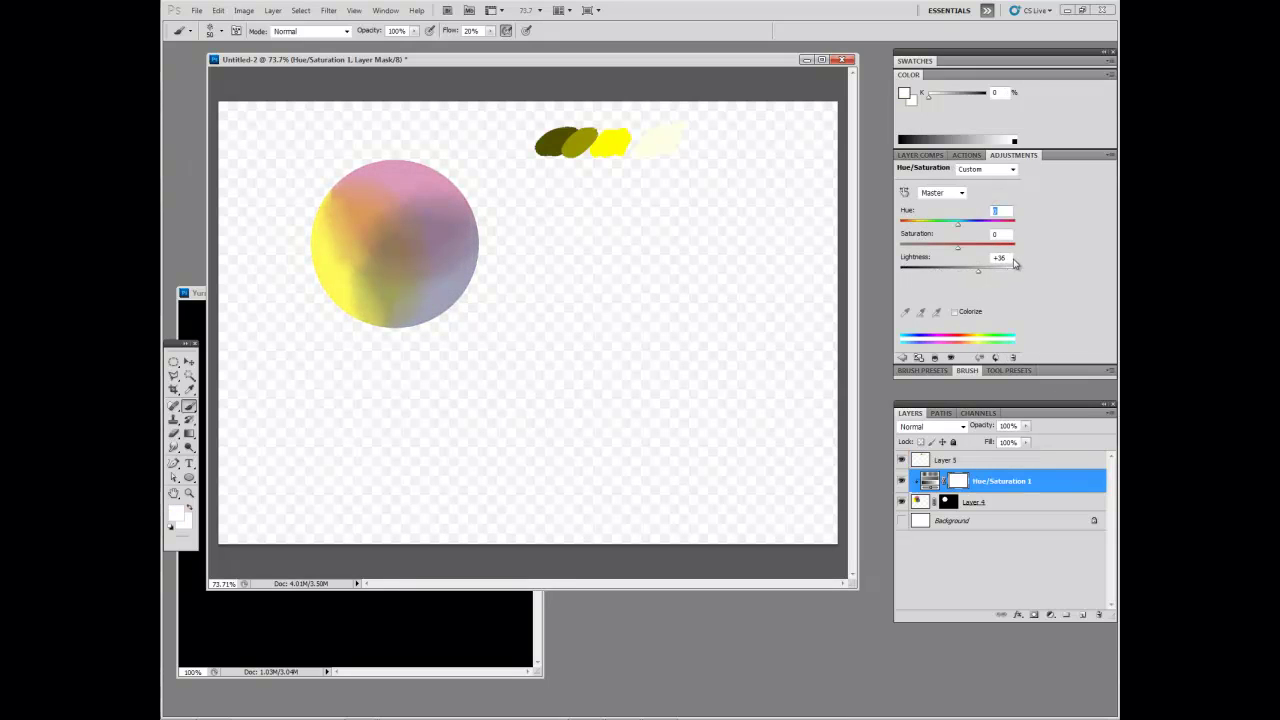
{"action": "left_click", "coordinate": [1006, 458]}
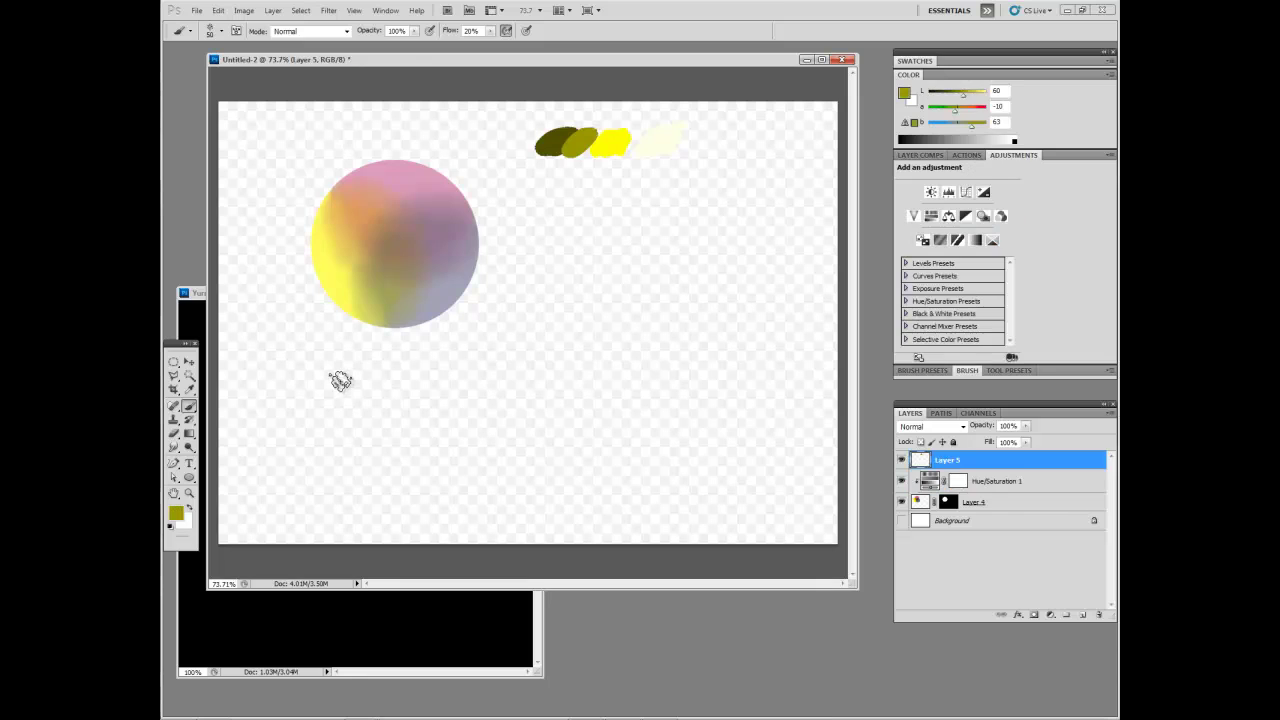
{"action": "left_click", "coordinate": [337, 267], "text": "alt"}
{"action": "left_click_drag", "start_coordinate": [635, 141], "coordinate": [646, 131]}
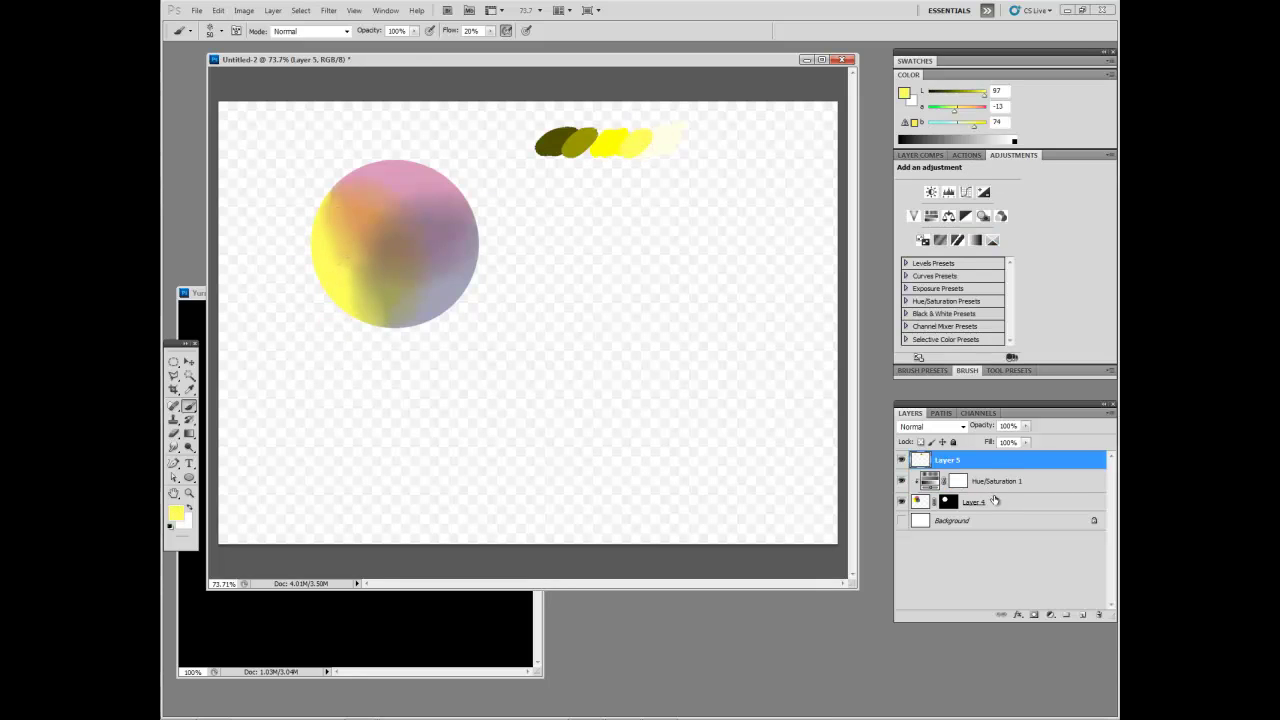
Reset the Hue/Saturation 1 Lightness to 0 and return to painting on Layer 5.
{"action": "left_click", "coordinate": [930, 482]}
{"action": "type", "text": "0"}
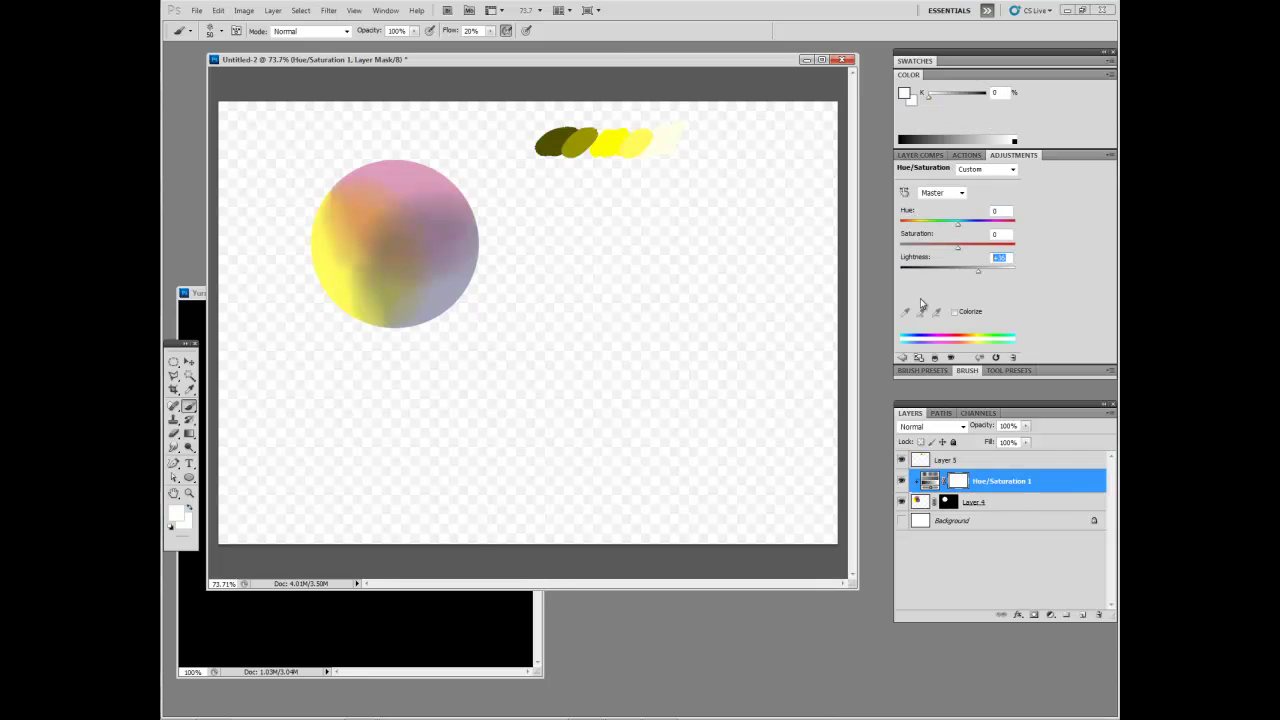
{"action": "key", "text": "Return"}
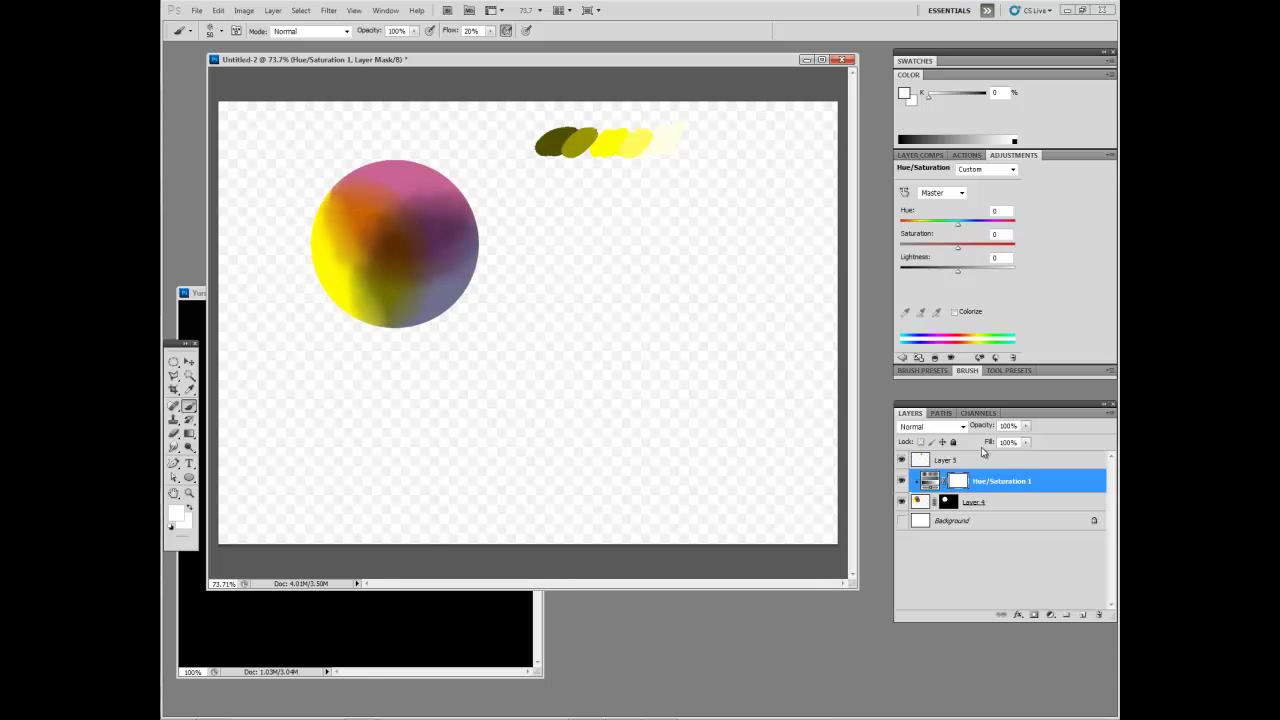
{"action": "key", "text": "alt+bracketright"}
{"action": "left_click", "coordinate": [401, 275], "text": "alt"}
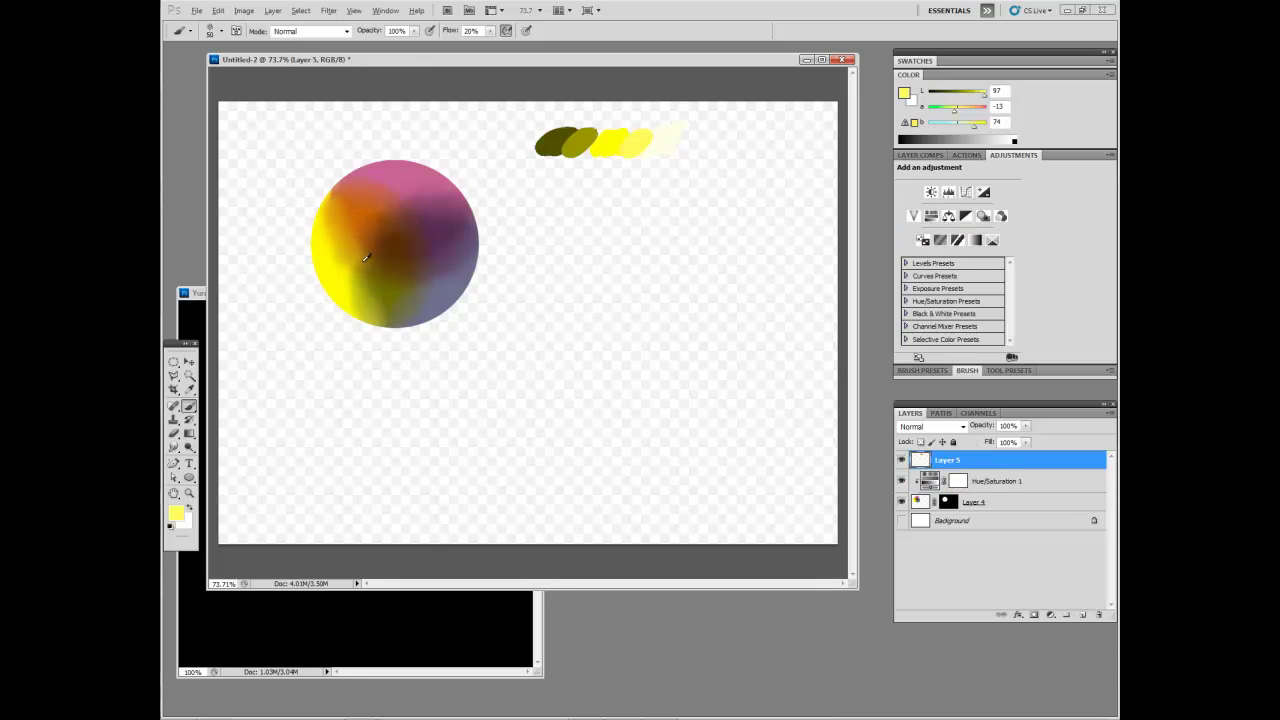
Paint sampled orange-brown, purple, salmon and dark purple dabs right of and below the circle.
{"action": "left_click", "coordinate": [366, 246], "text": "alt"}
{"action": "mouse_move", "coordinate": [568, 199]}
{"action": "left_mouse_down"}
{"action": "mouse_move", "coordinate": [546, 205]}
{"action": "mouse_move", "coordinate": [528, 242]}
{"action": "mouse_move", "coordinate": [546, 260]}
{"action": "left_mouse_up"}
{"action": "left_click", "coordinate": [437, 202], "text": "alt"}
{"action": "left_click", "coordinate": [391, 192], "text": "alt"}
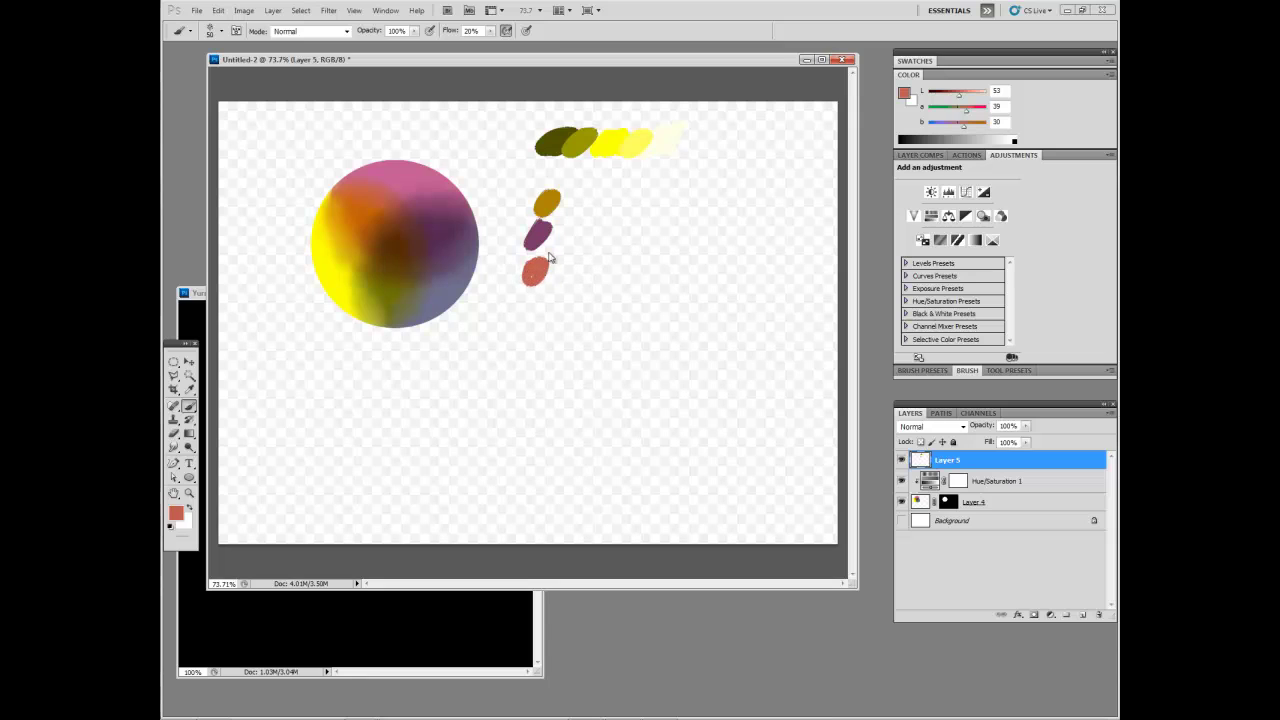
{"action": "left_click", "coordinate": [461, 228], "text": "alt"}
{"action": "mouse_move", "coordinate": [510, 318]}
{"action": "left_mouse_down"}
{"action": "mouse_move", "coordinate": [527, 293]}
{"action": "mouse_move", "coordinate": [443, 349]}
{"action": "mouse_move", "coordinate": [450, 360]}
{"action": "mouse_move", "coordinate": [406, 362]}
{"action": "mouse_move", "coordinate": [364, 352]}
{"action": "mouse_move", "coordinate": [309, 291]}
{"action": "left_mouse_up"}
{"action": "left_click", "coordinate": [467, 243], "text": "alt"}
Continue the arc leftward with sampled olive, dark brown, orange and salmon-red dabs.
{"action": "left_click", "coordinate": [435, 260], "text": "alt"}
{"action": "left_click", "coordinate": [400, 303], "text": "alt"}
{"action": "left_click", "coordinate": [386, 285], "text": "alt"}
{"action": "left_click", "coordinate": [396, 256], "text": "alt"}
{"action": "left_click", "coordinate": [371, 213], "text": "alt"}
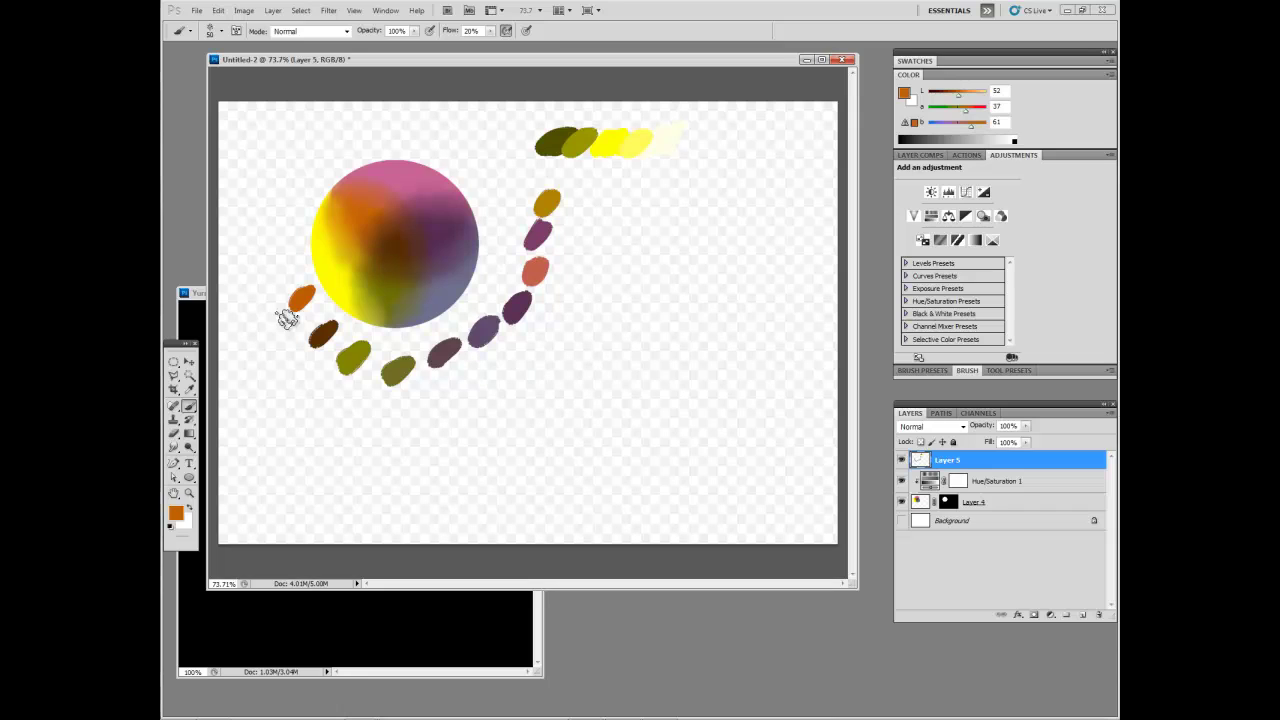
{"action": "left_click", "coordinate": [358, 189], "text": "alt"}
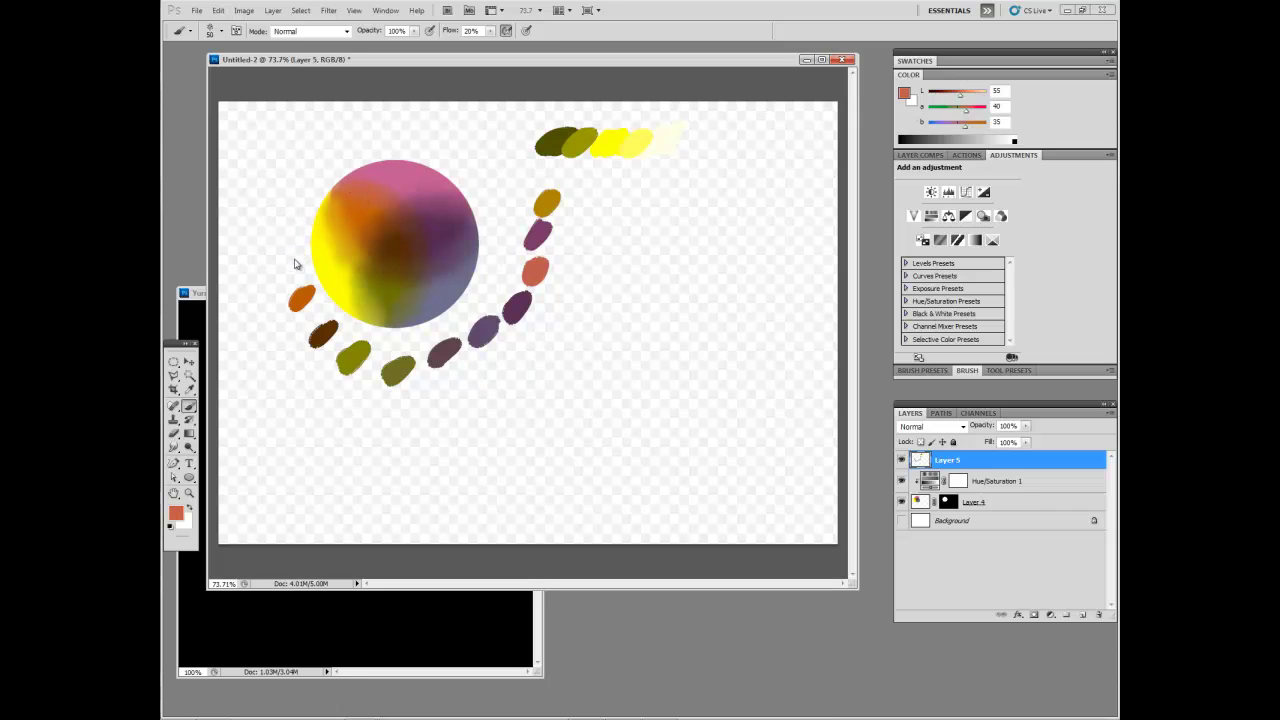
{"action": "left_click_drag", "start_coordinate": [283, 273], "coordinate": [295, 258]}
{"action": "left_click", "coordinate": [958, 481]}
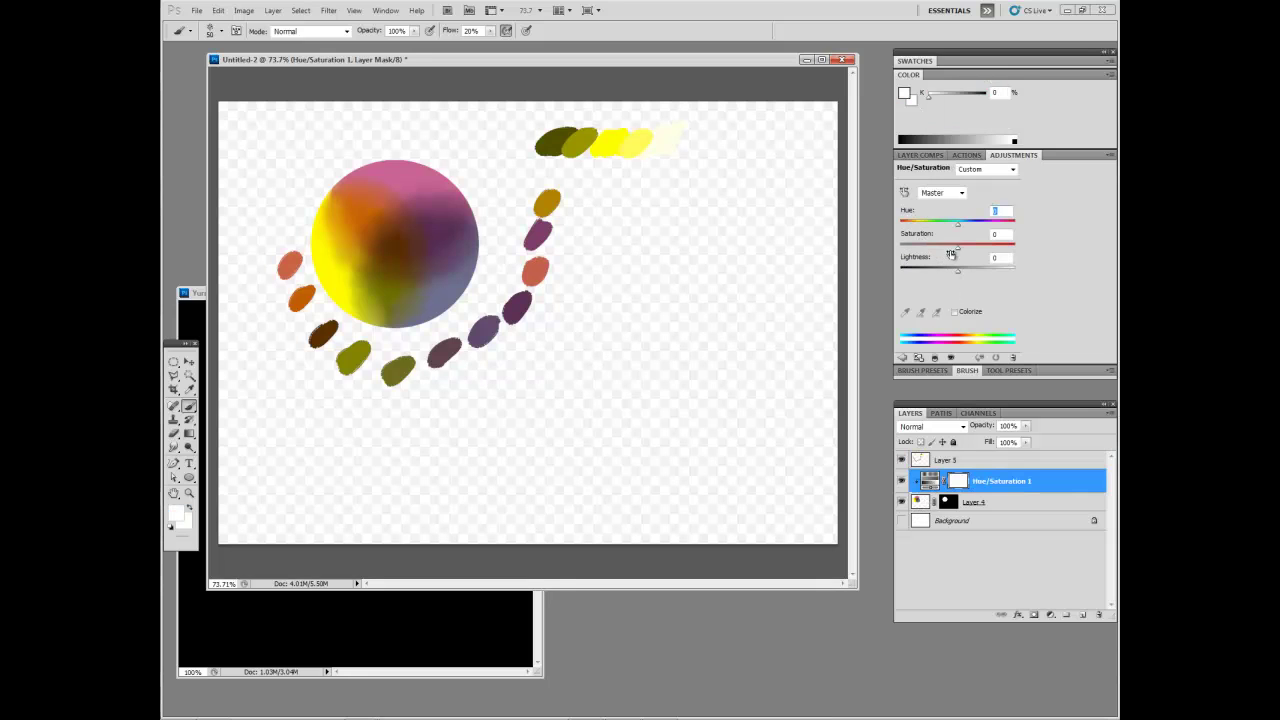
Lighten the circle to Lightness +62 and paint pale beige, pink, lilac, yellow and peach dabs on Layer 5.
{"action": "left_click_drag", "start_coordinate": [957, 270], "coordinate": [993, 268]}
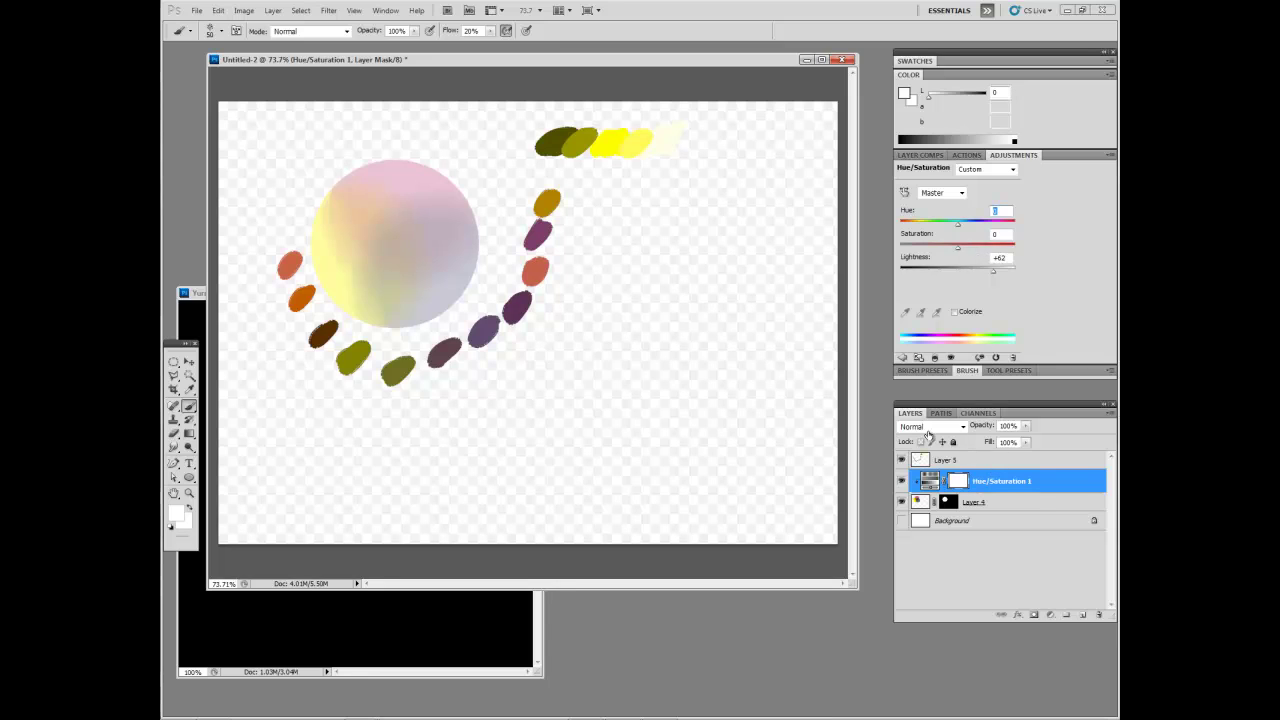
{"action": "key", "text": "alt+bracketright"}
{"action": "left_click", "coordinate": [406, 250], "text": "alt"}
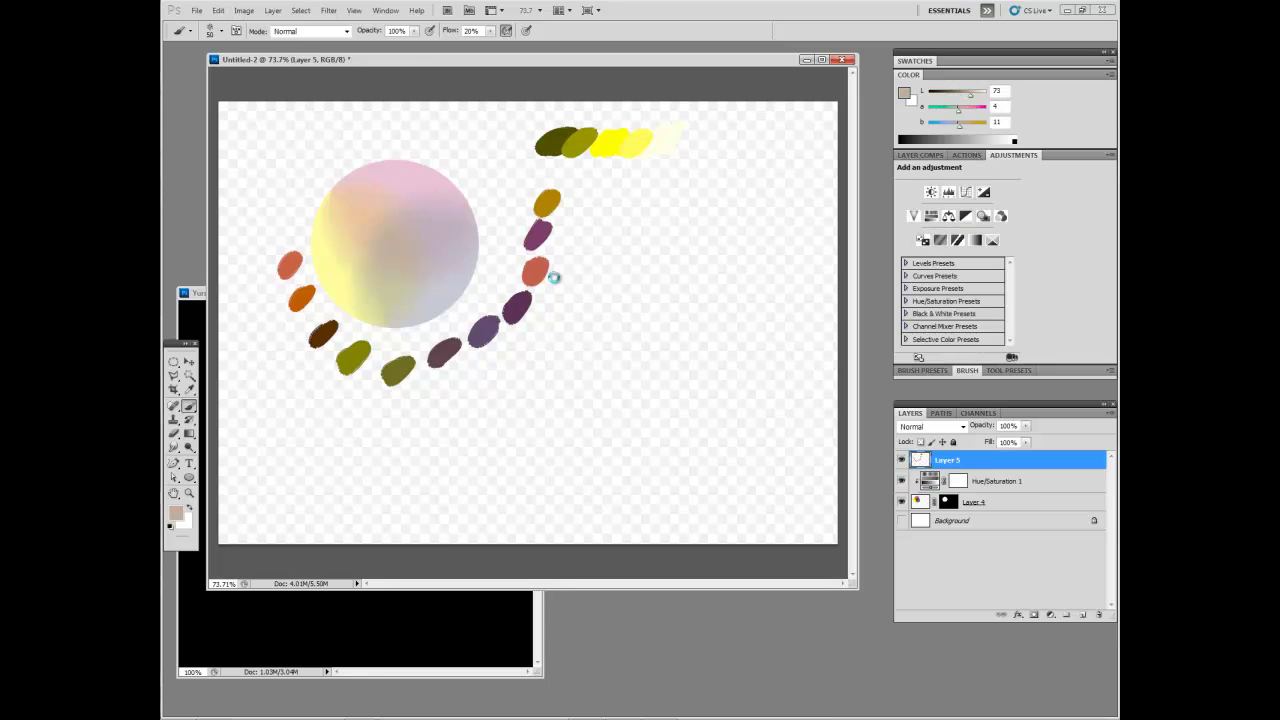
{"action": "mouse_move", "coordinate": [550, 295]}
{"action": "left_mouse_down"}
{"action": "mouse_move", "coordinate": [576, 278]}
{"action": "mouse_move", "coordinate": [506, 351]}
{"action": "mouse_move", "coordinate": [428, 378]}
{"action": "mouse_move", "coordinate": [432, 390]}
{"action": "mouse_move", "coordinate": [378, 406]}
{"action": "mouse_move", "coordinate": [318, 367]}
{"action": "left_mouse_up"}
{"action": "left_click", "coordinate": [448, 195], "text": "alt"}
{"action": "left_click", "coordinate": [433, 172], "text": "alt"}
{"action": "left_click", "coordinate": [467, 274], "text": "alt"}
{"action": "left_click", "coordinate": [412, 295], "text": "alt"}
{"action": "left_click", "coordinate": [403, 299], "text": "alt"}
{"action": "left_click", "coordinate": [389, 287], "text": "alt"}
{"action": "left_click", "coordinate": [365, 288], "text": "alt"}
{"action": "left_click", "coordinate": [350, 276], "text": "alt"}
{"action": "left_click", "coordinate": [342, 258], "text": "alt"}
{"action": "left_click", "coordinate": [352, 220], "text": "alt"}
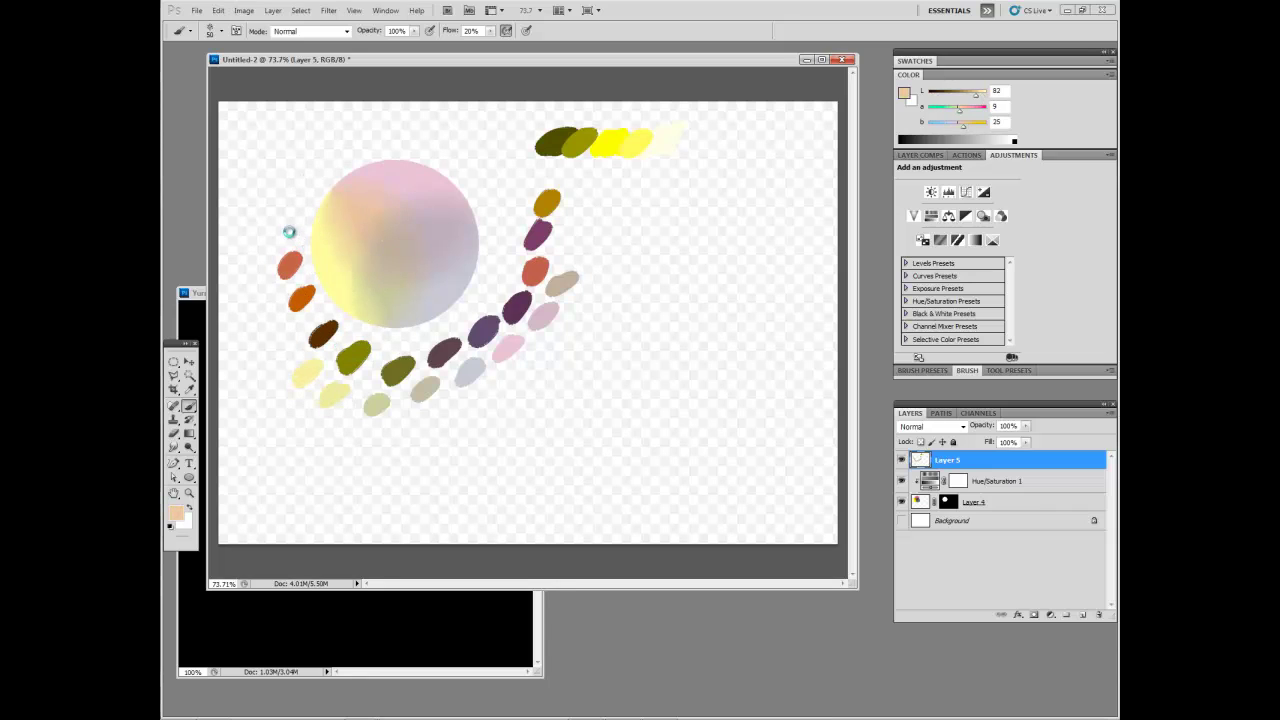
{"action": "left_click_drag", "start_coordinate": [277, 244], "coordinate": [290, 222]}
Darken the circle to Lightness -54 and add dark blue-grey, navy, maroon and brown dabs.
{"action": "left_click", "coordinate": [929, 481]}
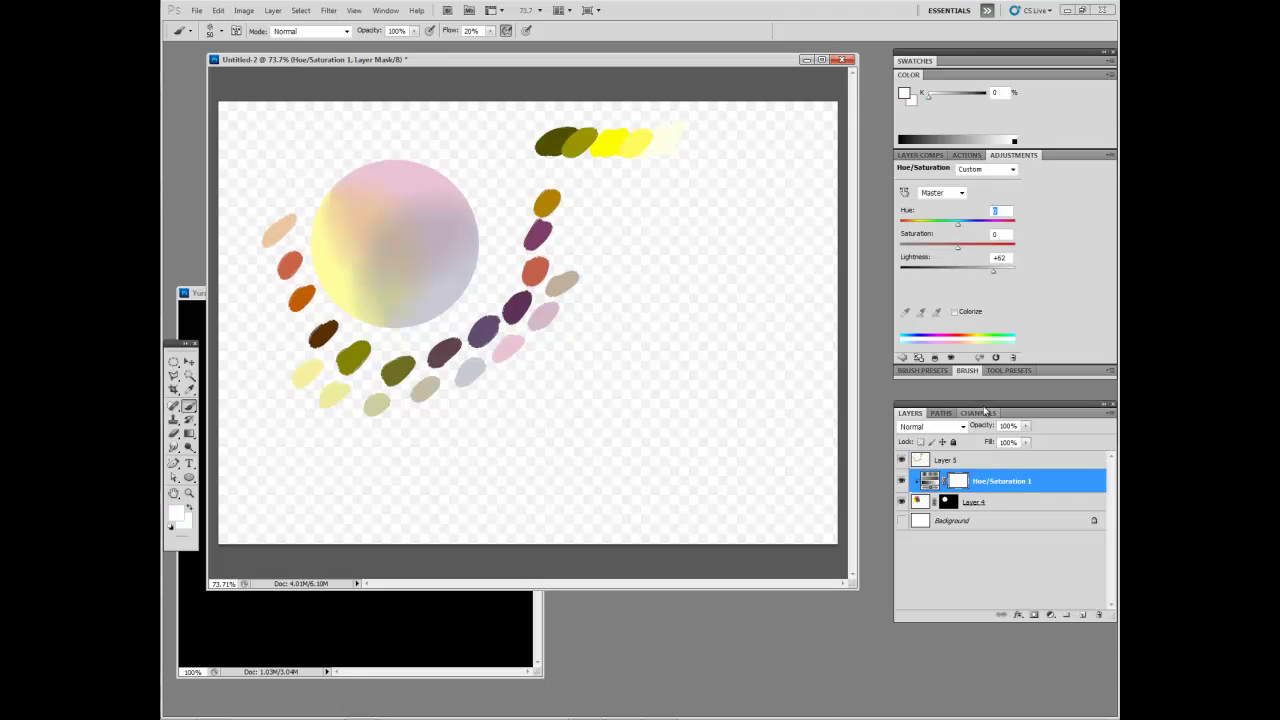
{"action": "left_click_drag", "start_coordinate": [972, 268], "coordinate": [927, 274]}
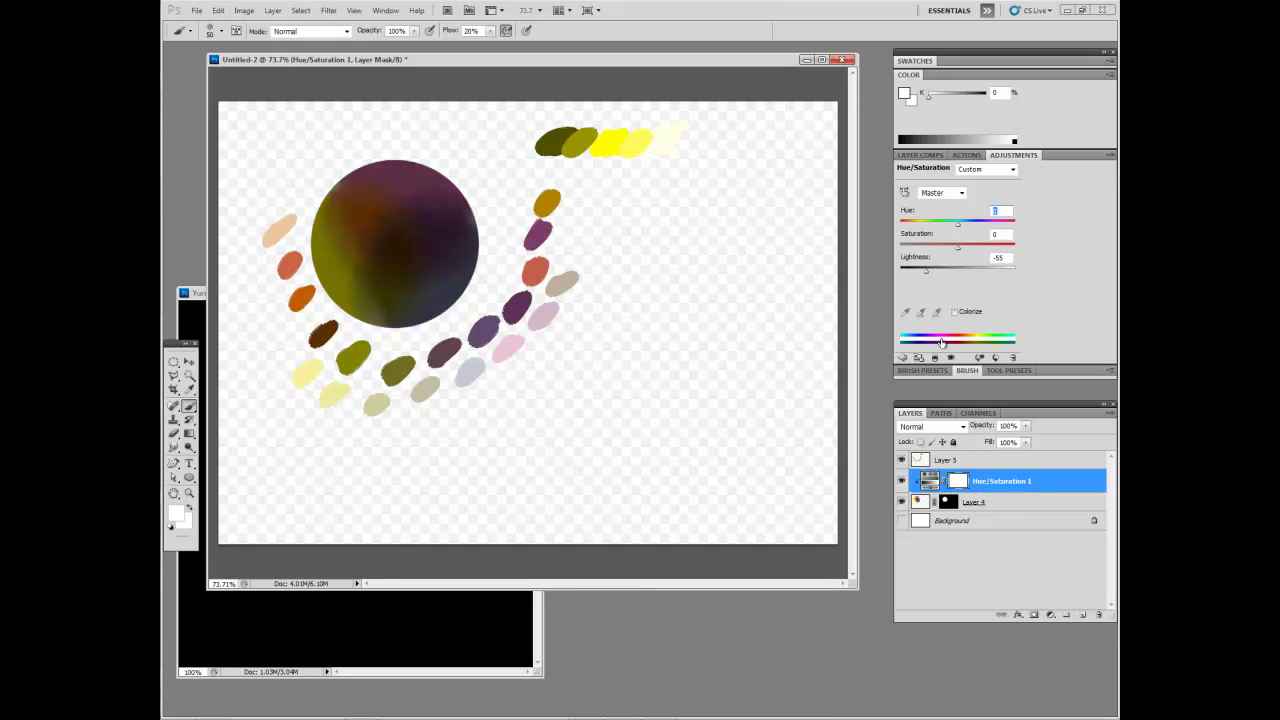
{"action": "key", "text": "alt+bracketright"}
{"action": "left_click", "coordinate": [448, 272], "text": "alt"}
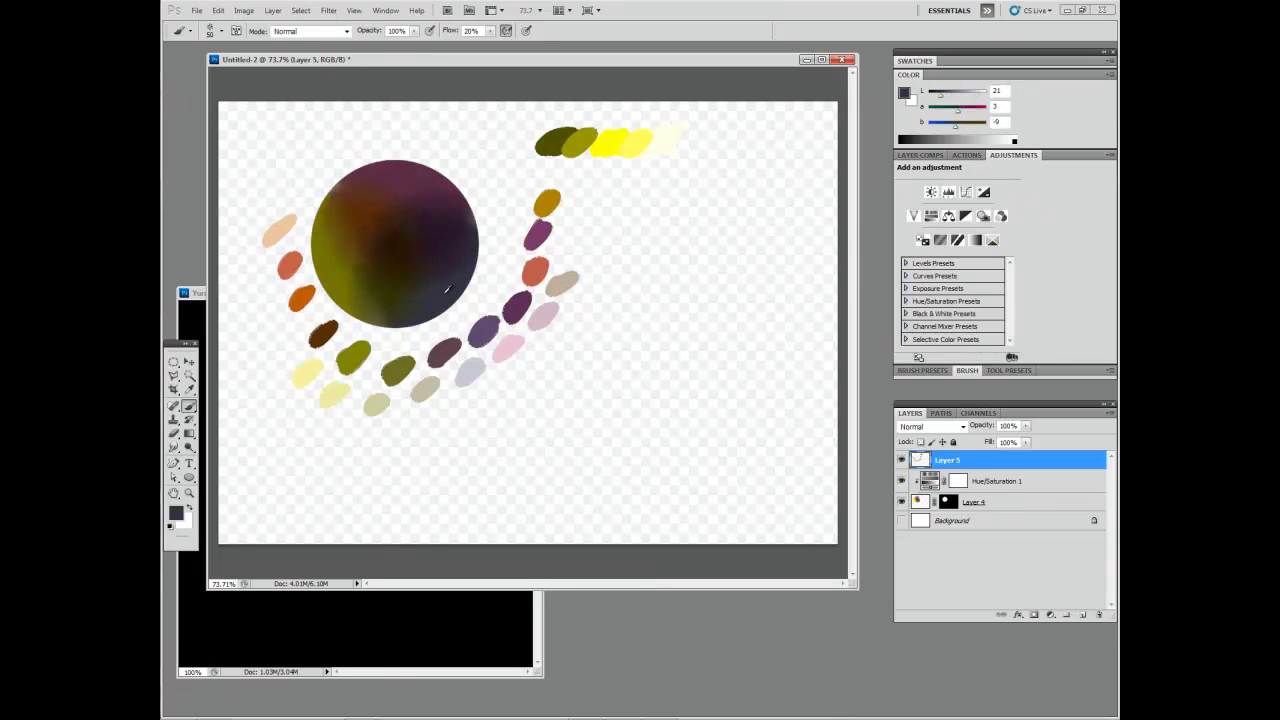
{"action": "left_click_drag", "start_coordinate": [494, 394], "coordinate": [556, 342]}
{"action": "left_click", "coordinate": [470, 240], "text": "alt"}
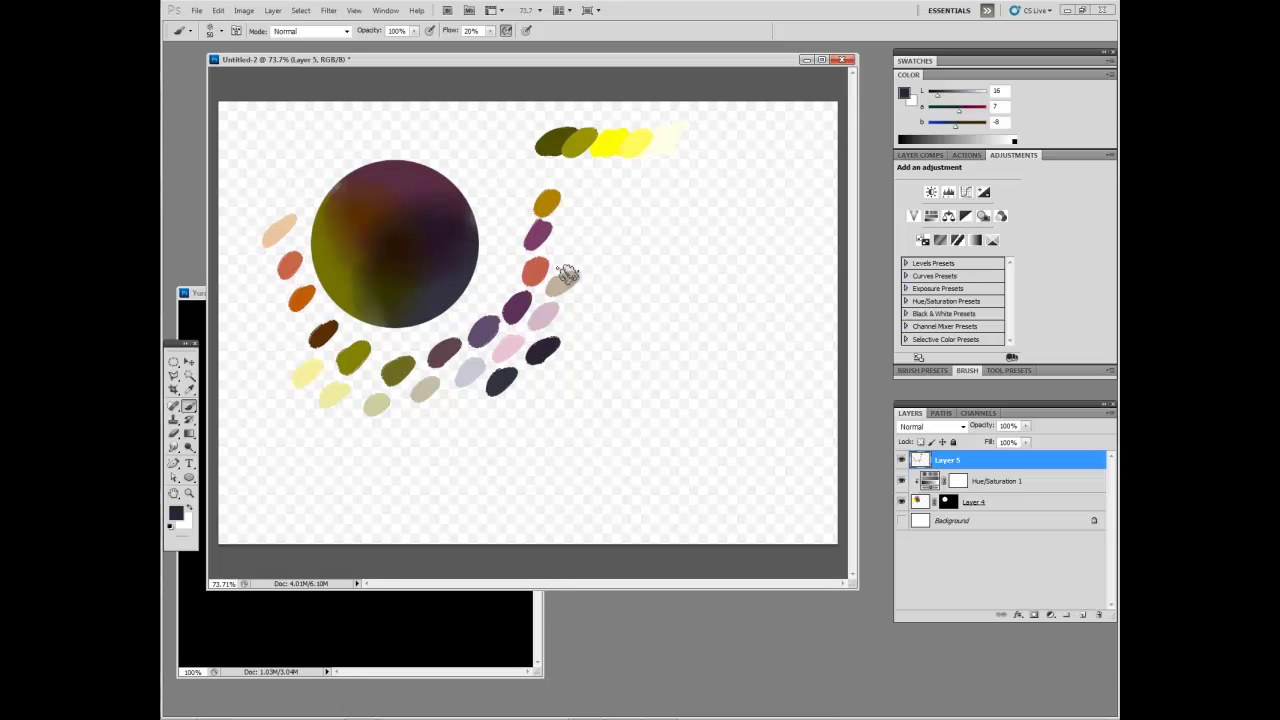
{"action": "left_click", "coordinate": [450, 178], "text": "alt"}
{"action": "mouse_move", "coordinate": [452, 413]}
{"action": "left_mouse_down"}
{"action": "mouse_move", "coordinate": [465, 402]}
{"action": "mouse_move", "coordinate": [398, 438]}
{"action": "left_mouse_up"}
{"action": "left_click", "coordinate": [368, 207], "text": "alt"}
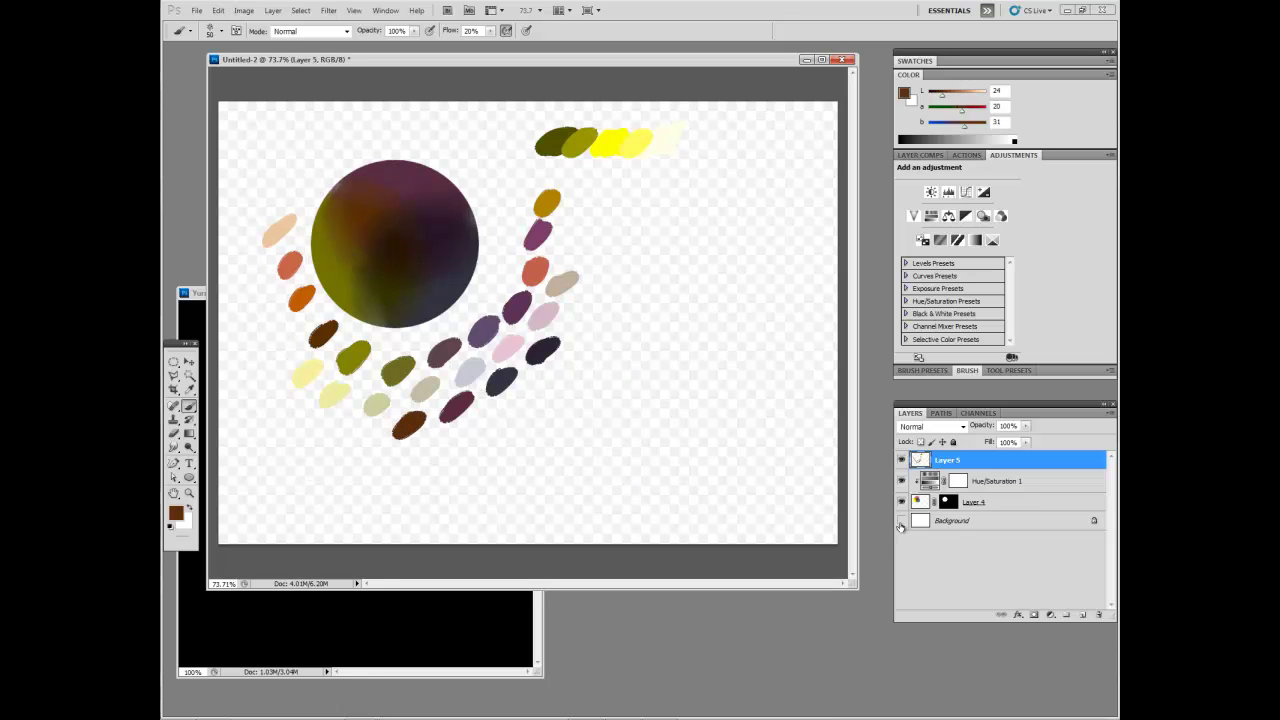
Fill the Background layer with 50% Gray via Edit > Fill, then hide it.
{"action": "left_click", "coordinate": [979, 520]}
{"action": "left_click", "coordinate": [171, 529]}
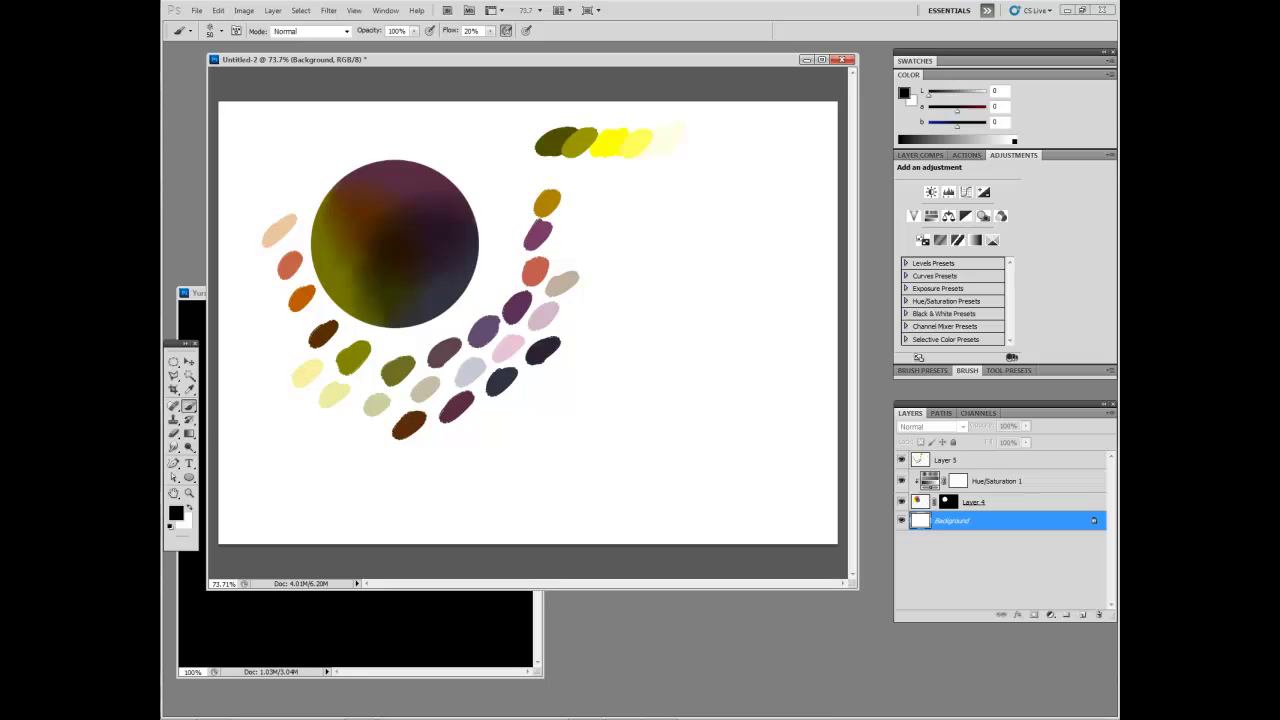
{"action": "left_click", "coordinate": [218, 10]}
{"action": "left_click", "coordinate": [240, 181]}
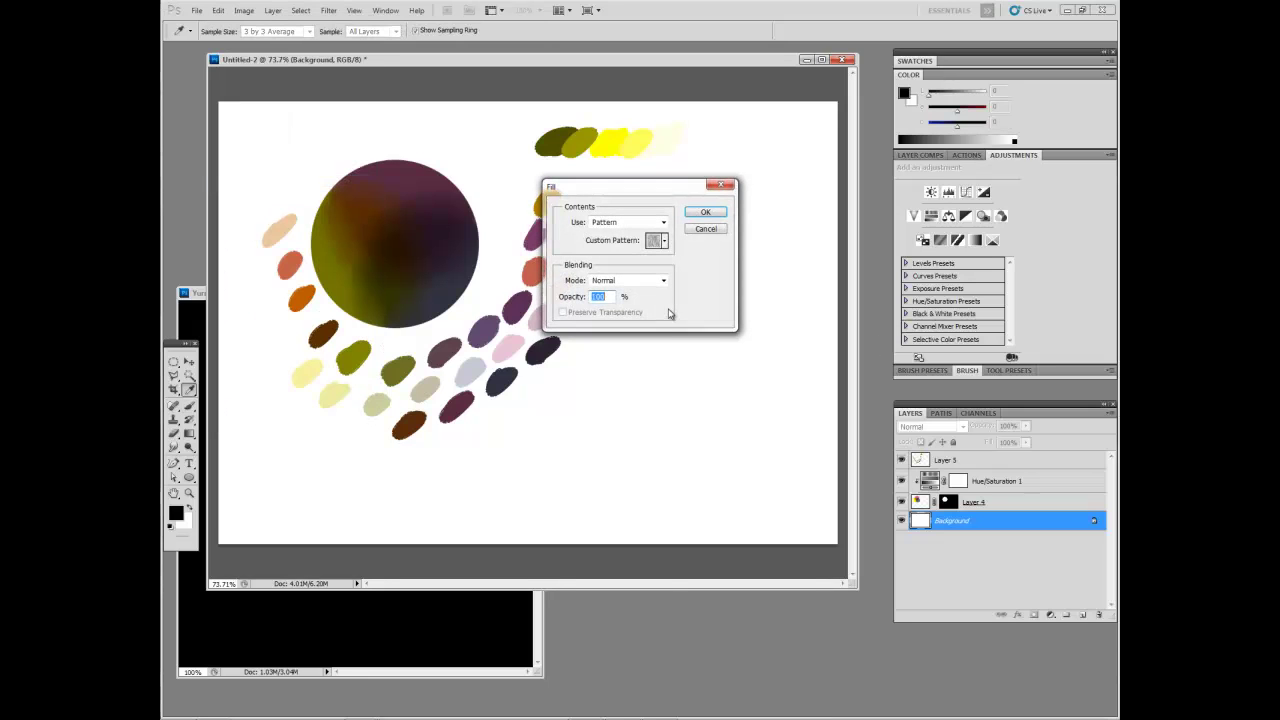
{"action": "left_click", "coordinate": [628, 280]}
{"action": "left_click", "coordinate": [628, 280]}
{"action": "left_click", "coordinate": [628, 280]}
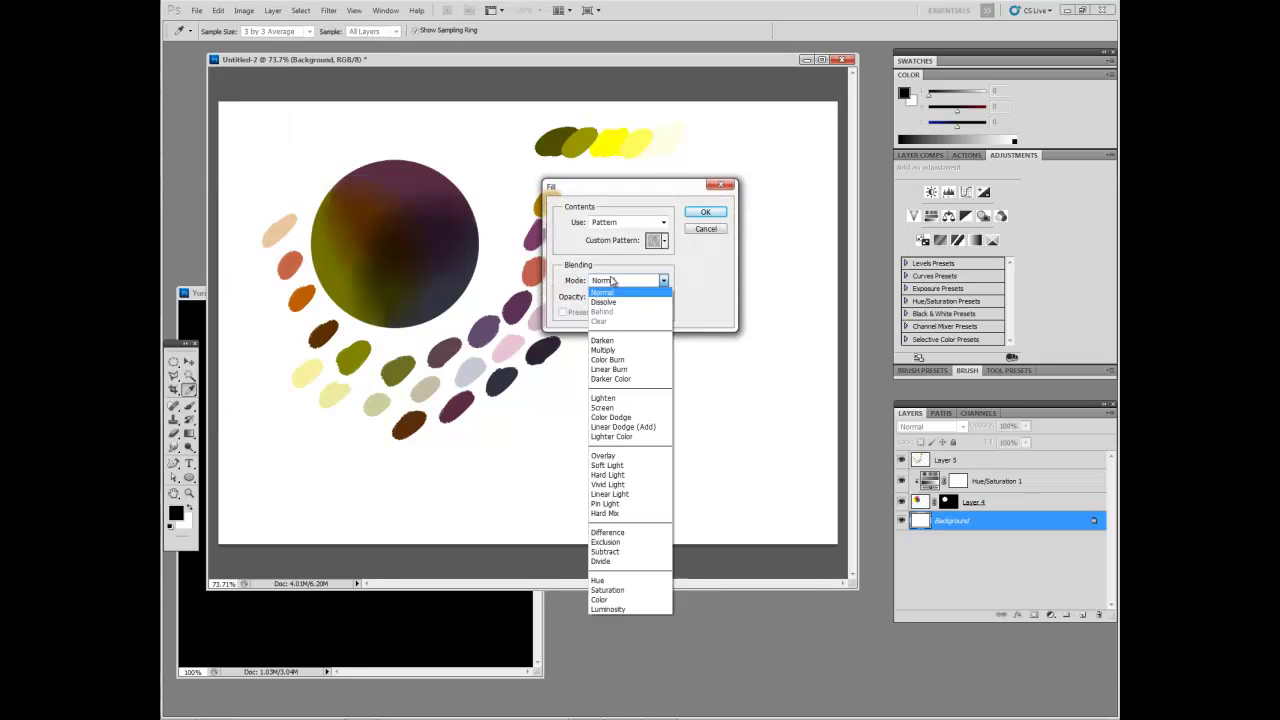
{"action": "left_click", "coordinate": [628, 280]}
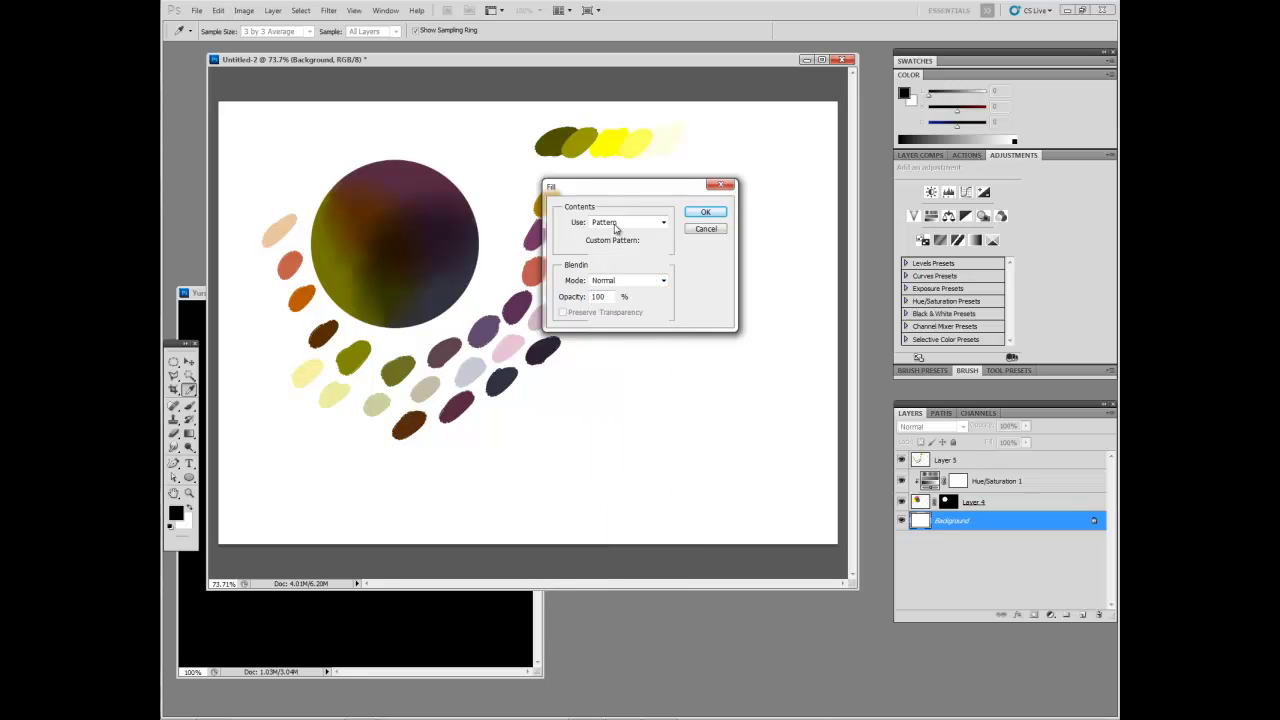
{"action": "left_click", "coordinate": [618, 225]}
{"action": "left_click", "coordinate": [607, 320]}
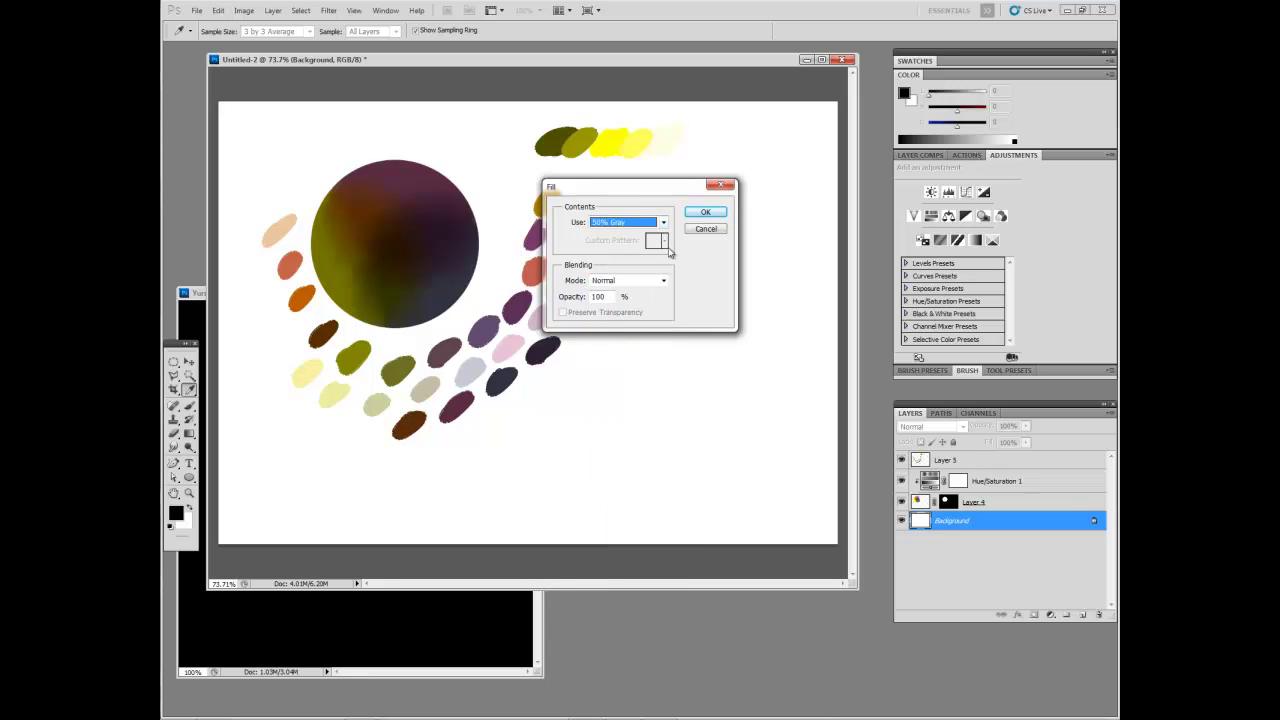
{"action": "left_click", "coordinate": [705, 212]}
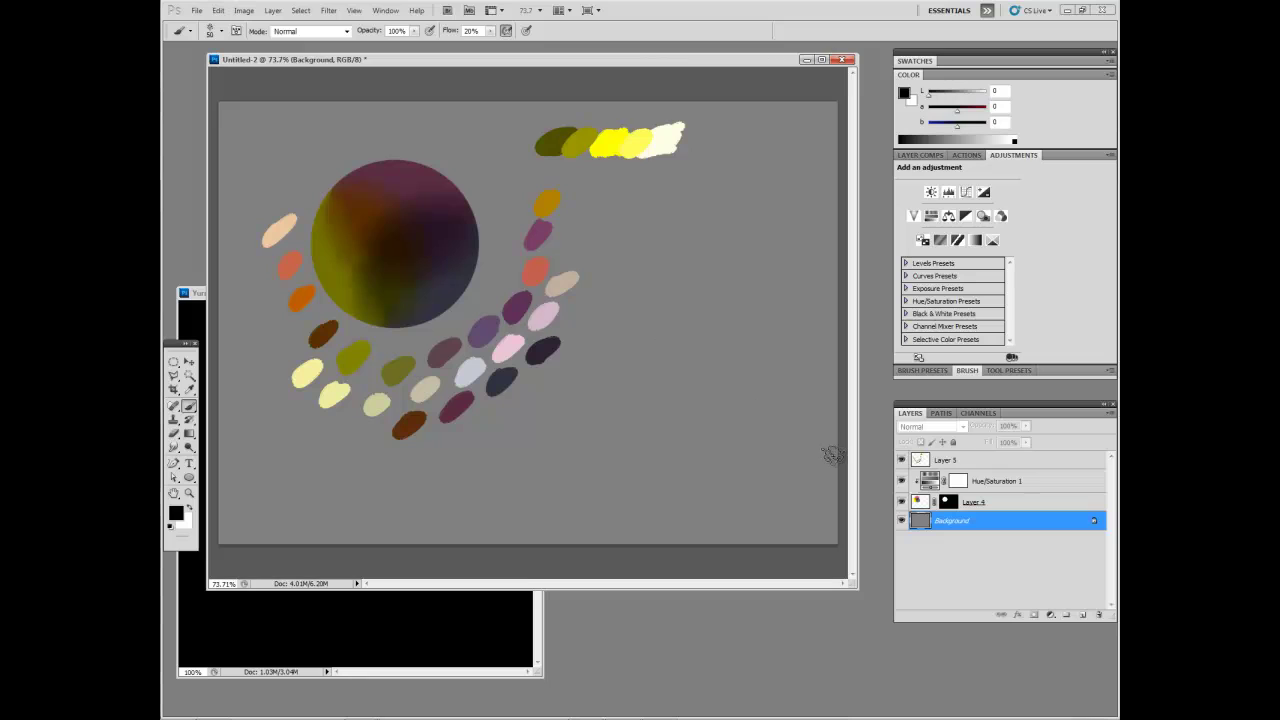
{"action": "left_click", "coordinate": [902, 521]}
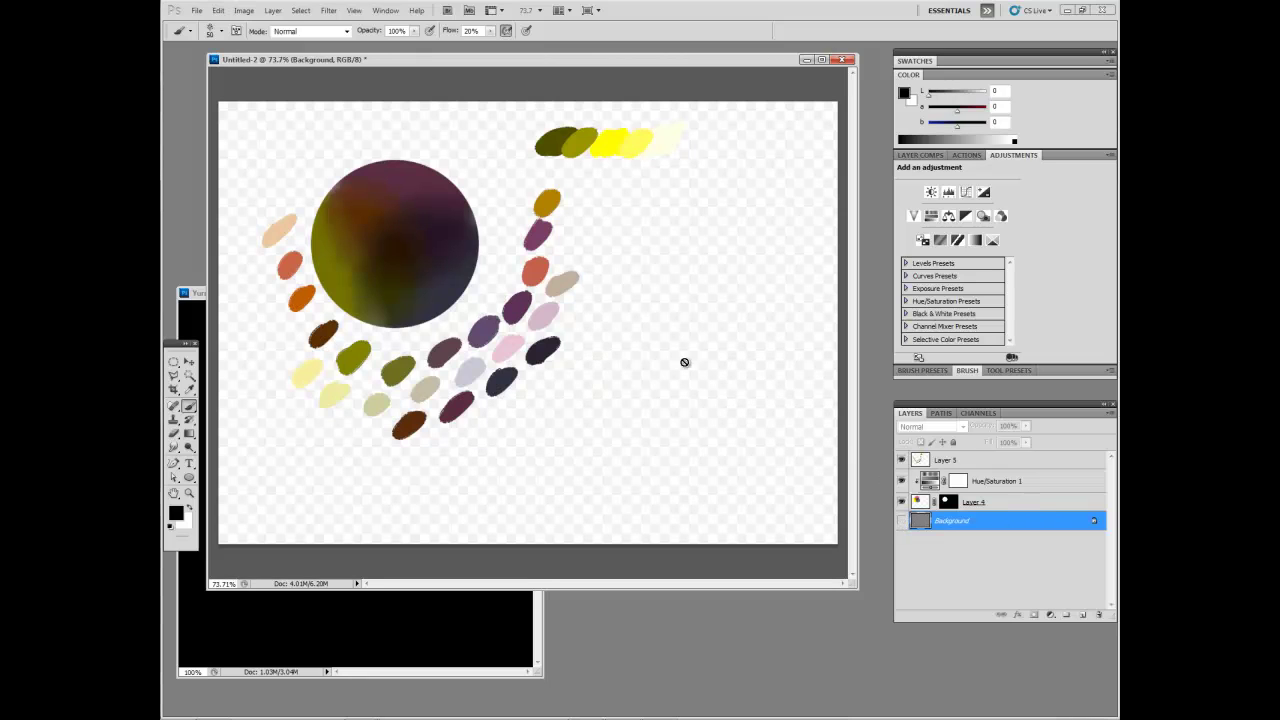
Show the gray Background again and make Layer 5 active for painting.
{"action": "left_click", "coordinate": [902, 521]}
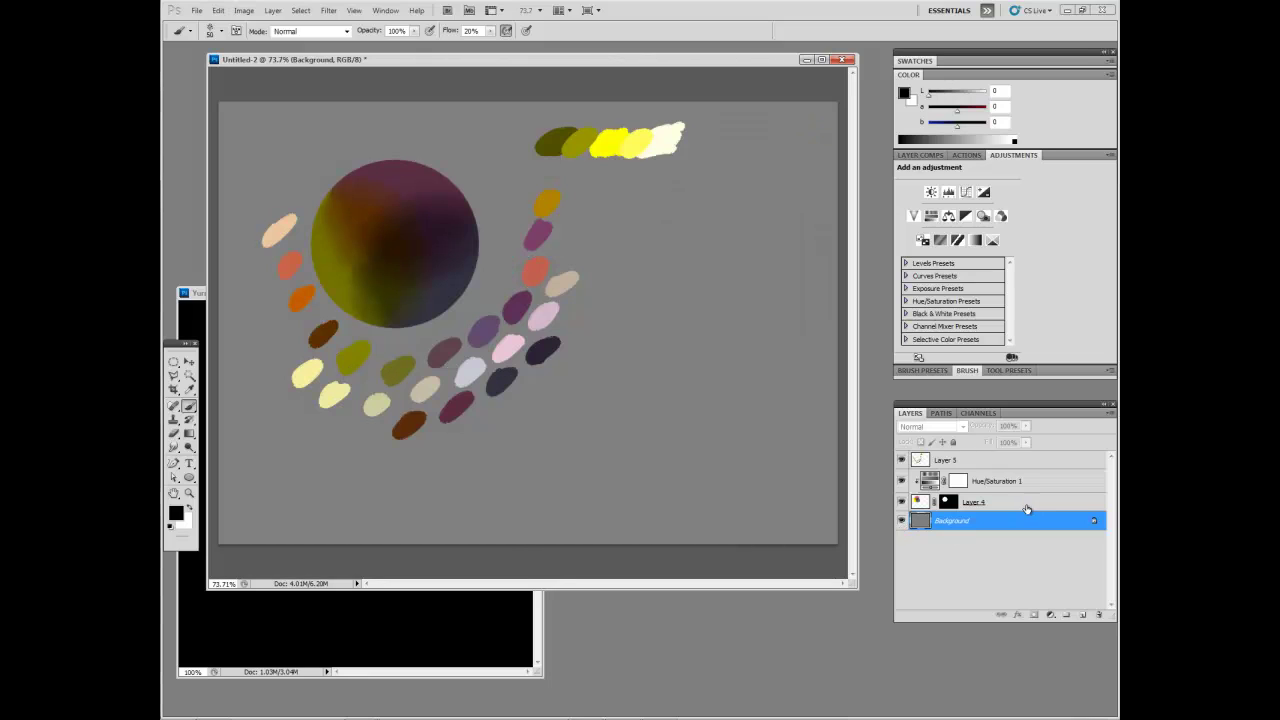
{"action": "left_click", "coordinate": [1028, 504]}
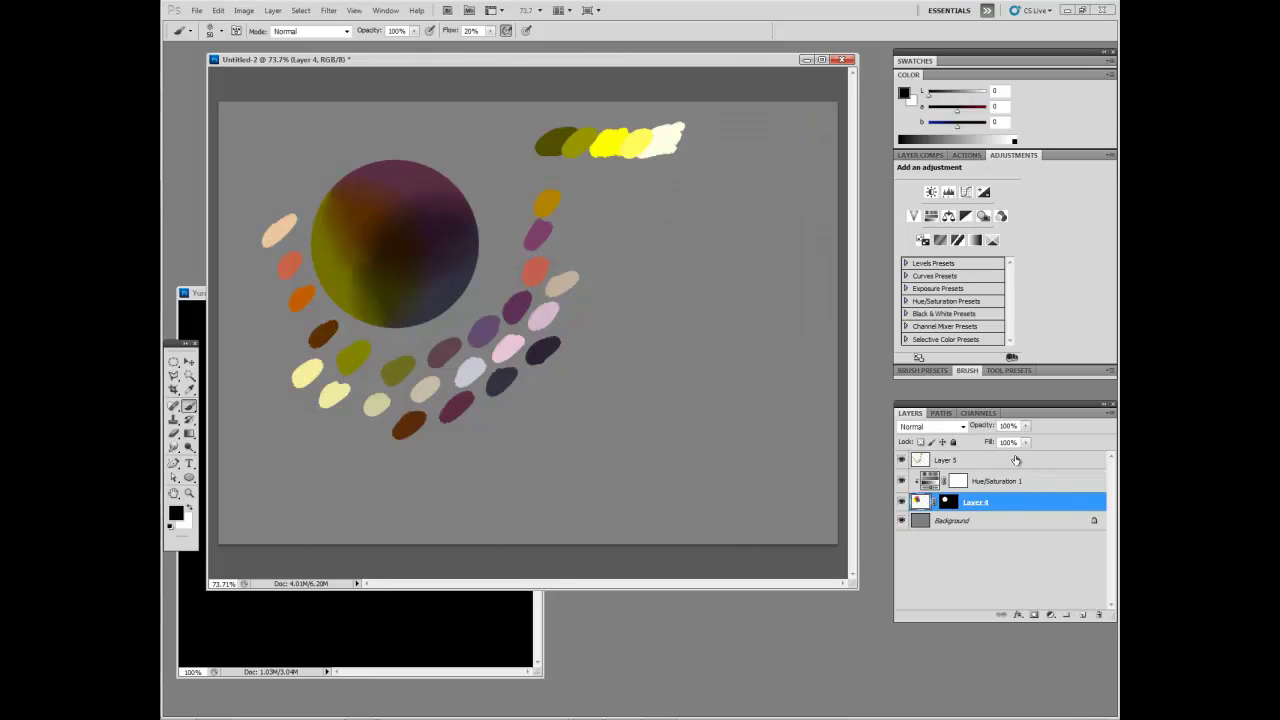
{"action": "left_click", "coordinate": [1015, 460]}
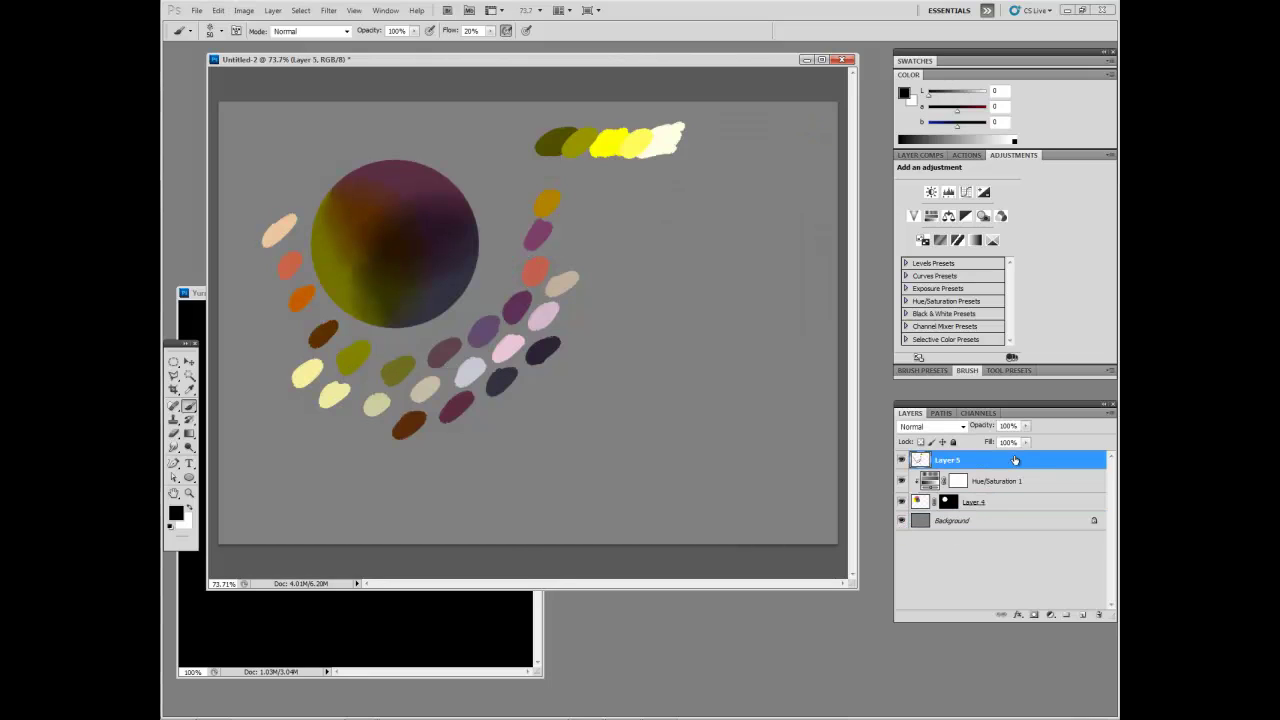
Sample the circle and paint dark brown, reddish-brown, dark purple and dark olive dabs around it.
{"action": "left_click", "coordinate": [382, 237], "text": "alt"}
{"action": "mouse_move", "coordinate": [288, 338]}
{"action": "left_mouse_down"}
{"action": "mouse_move", "coordinate": [272, 354]}
{"action": "mouse_move", "coordinate": [302, 330]}
{"action": "left_mouse_up"}
{"action": "left_click", "coordinate": [324, 252], "text": "alt"}
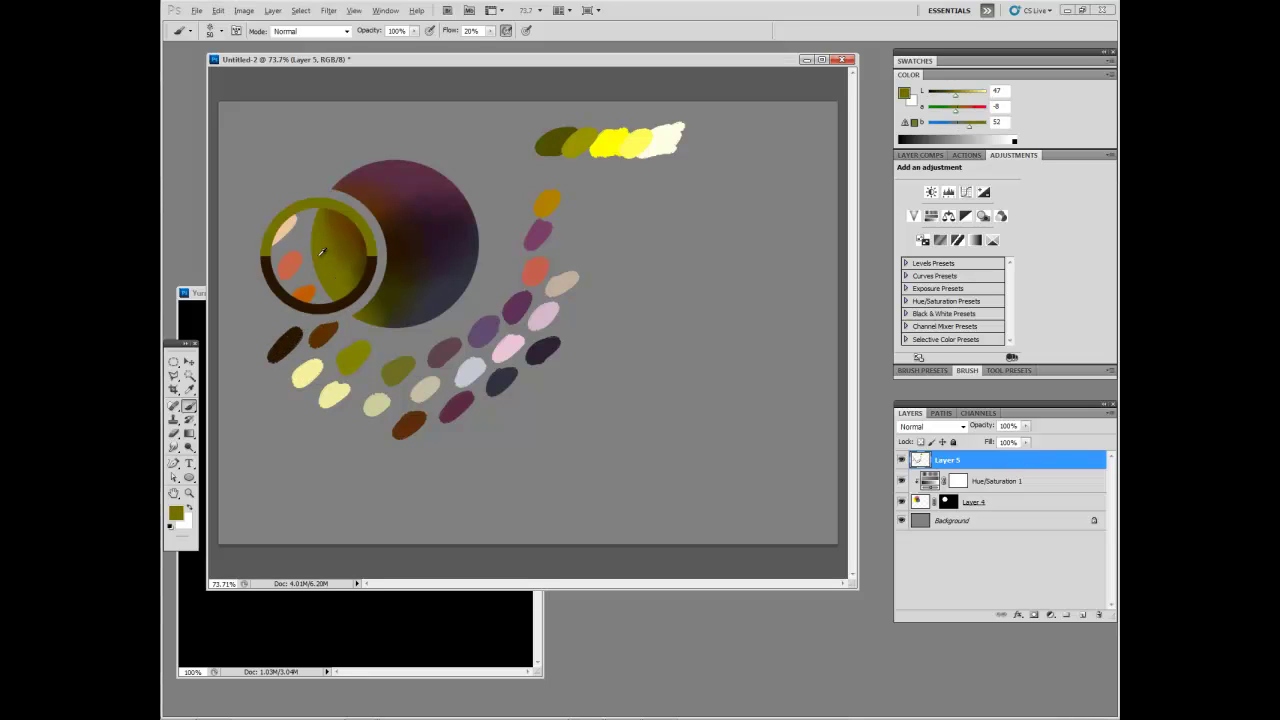
{"action": "left_click", "coordinate": [365, 194], "text": "alt"}
{"action": "mouse_move", "coordinate": [313, 176]}
{"action": "left_mouse_down"}
{"action": "mouse_move", "coordinate": [292, 190]}
{"action": "mouse_move", "coordinate": [338, 146]}
{"action": "left_mouse_up"}
{"action": "left_click", "coordinate": [402, 164], "text": "alt"}
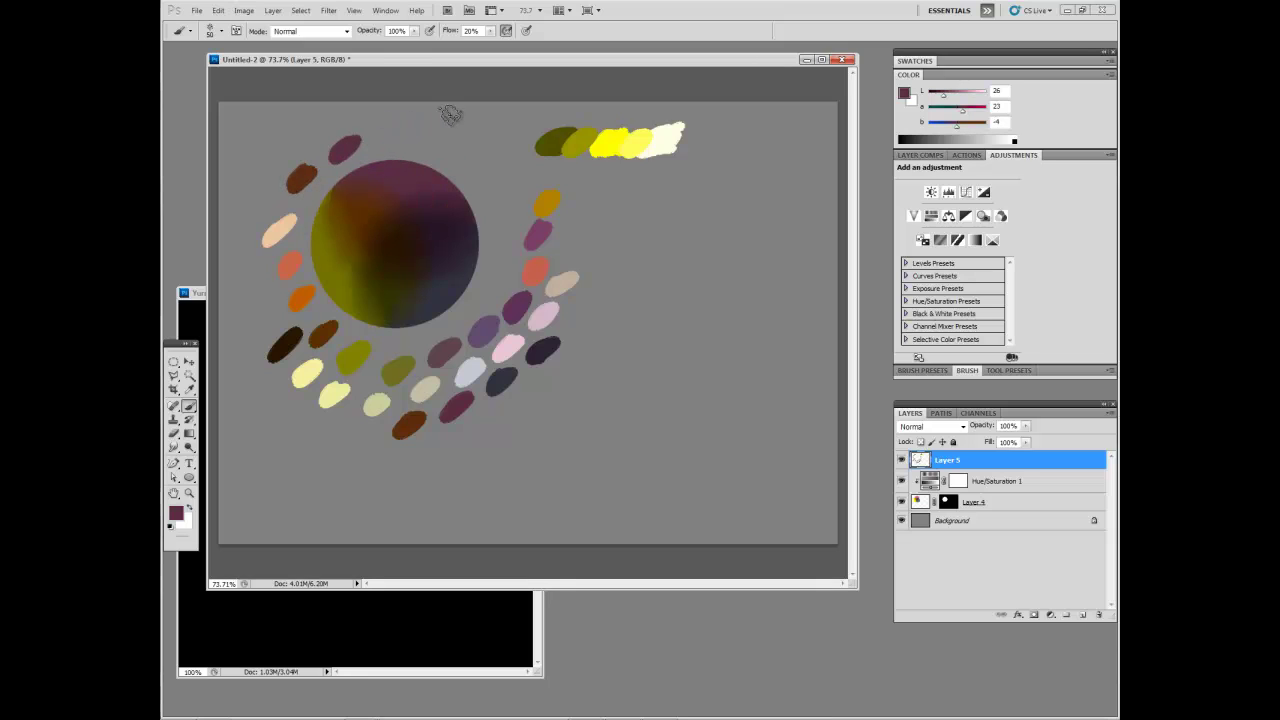
{"action": "left_click", "coordinate": [450, 232], "text": "alt"}
{"action": "mouse_move", "coordinate": [510, 185]}
{"action": "left_mouse_down"}
{"action": "mouse_move", "coordinate": [498, 190]}
{"action": "mouse_move", "coordinate": [494, 172]}
{"action": "left_mouse_up"}
{"action": "left_click", "coordinate": [398, 291], "text": "alt"}
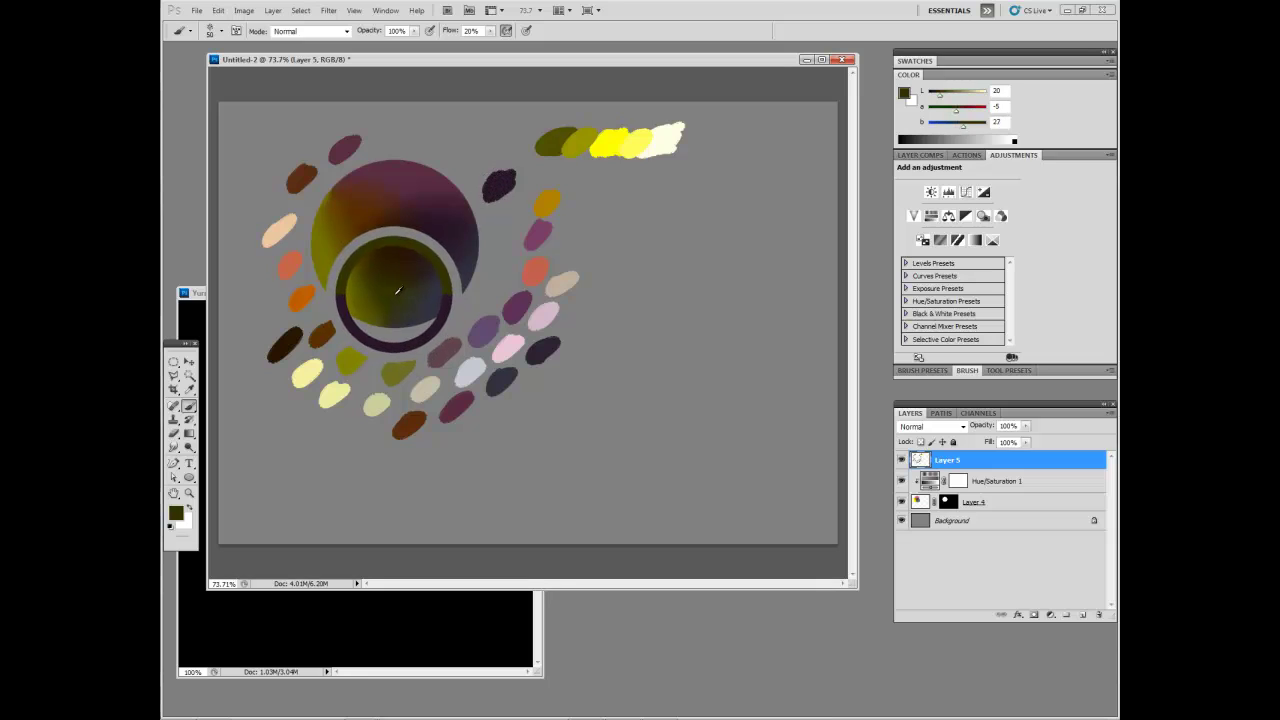
{"action": "mouse_move", "coordinate": [342, 412]}
{"action": "left_mouse_down"}
{"action": "mouse_move", "coordinate": [330, 428]}
{"action": "mouse_move", "coordinate": [338, 416]}
{"action": "left_mouse_up"}
{"action": "left_click", "coordinate": [395, 248], "text": "alt"}
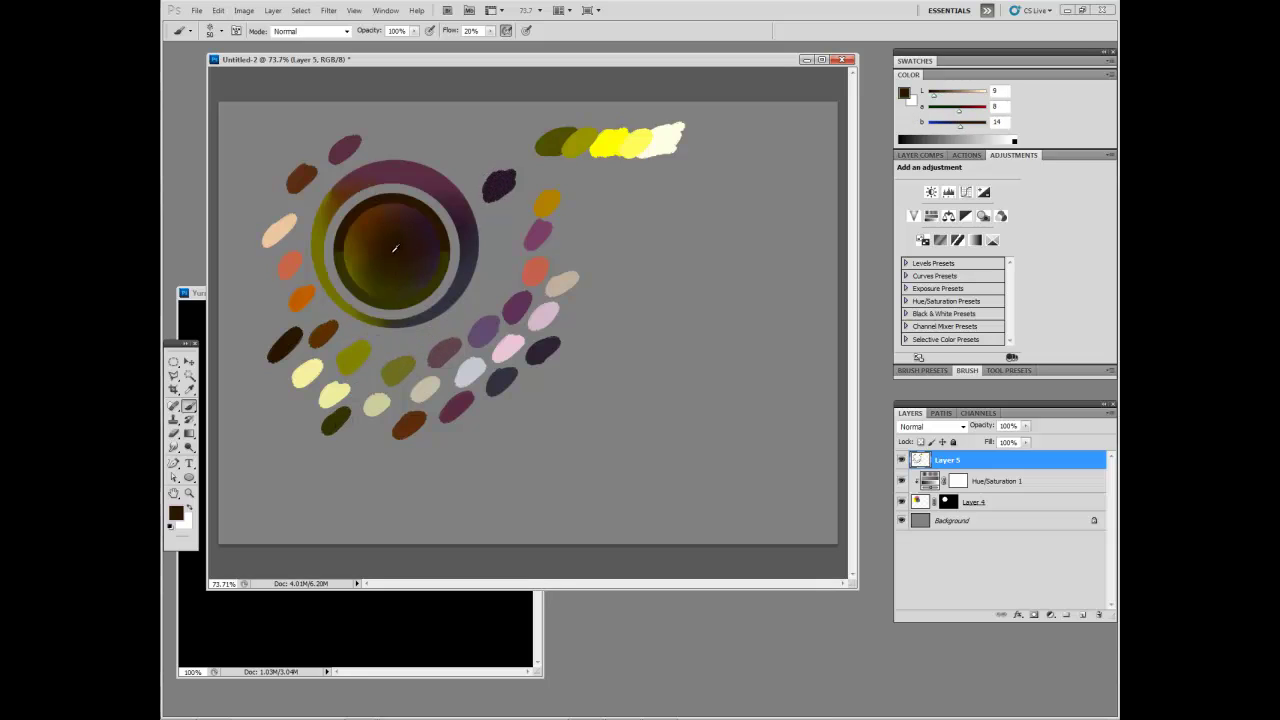
{"action": "left_click_drag", "start_coordinate": [495, 212], "coordinate": [502, 233]}
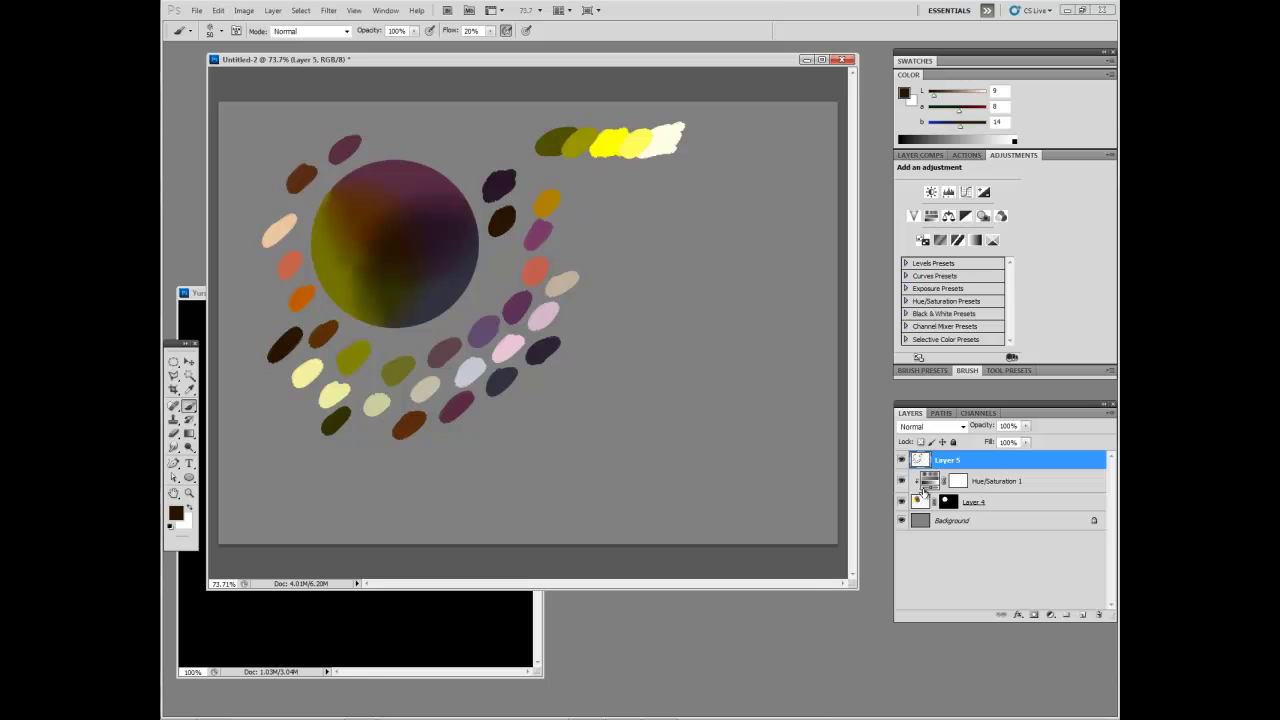
Lower Hue/Saturation 1 Lightness to -78 and return to Layer 5.
{"action": "left_click", "coordinate": [925, 487]}
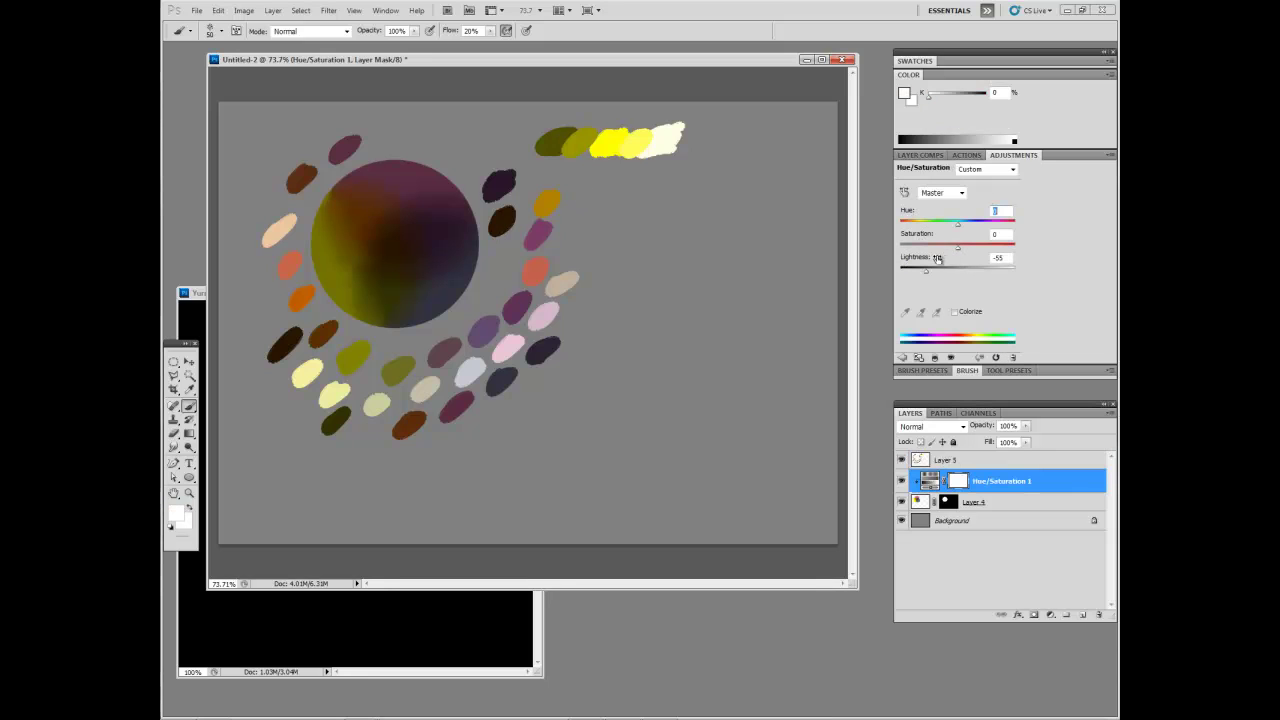
{"action": "left_click_drag", "start_coordinate": [940, 262], "coordinate": [919, 258]}
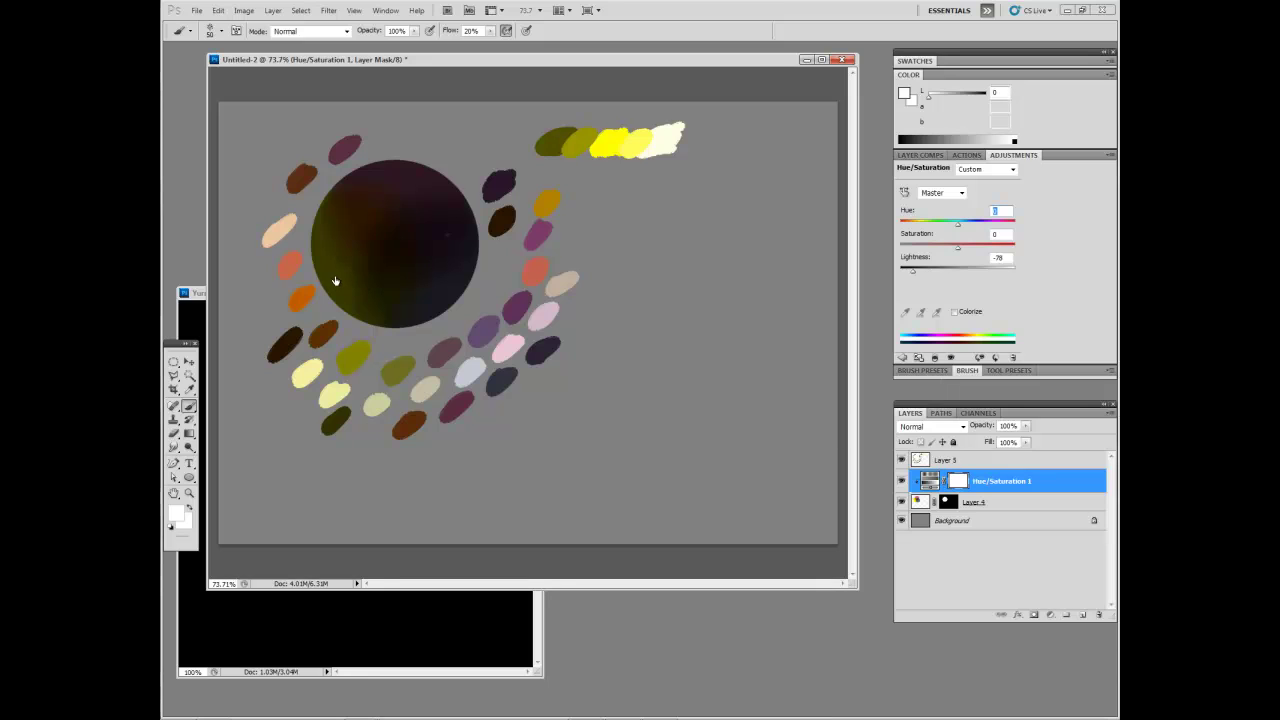
{"action": "key", "text": "alt+bracketright"}
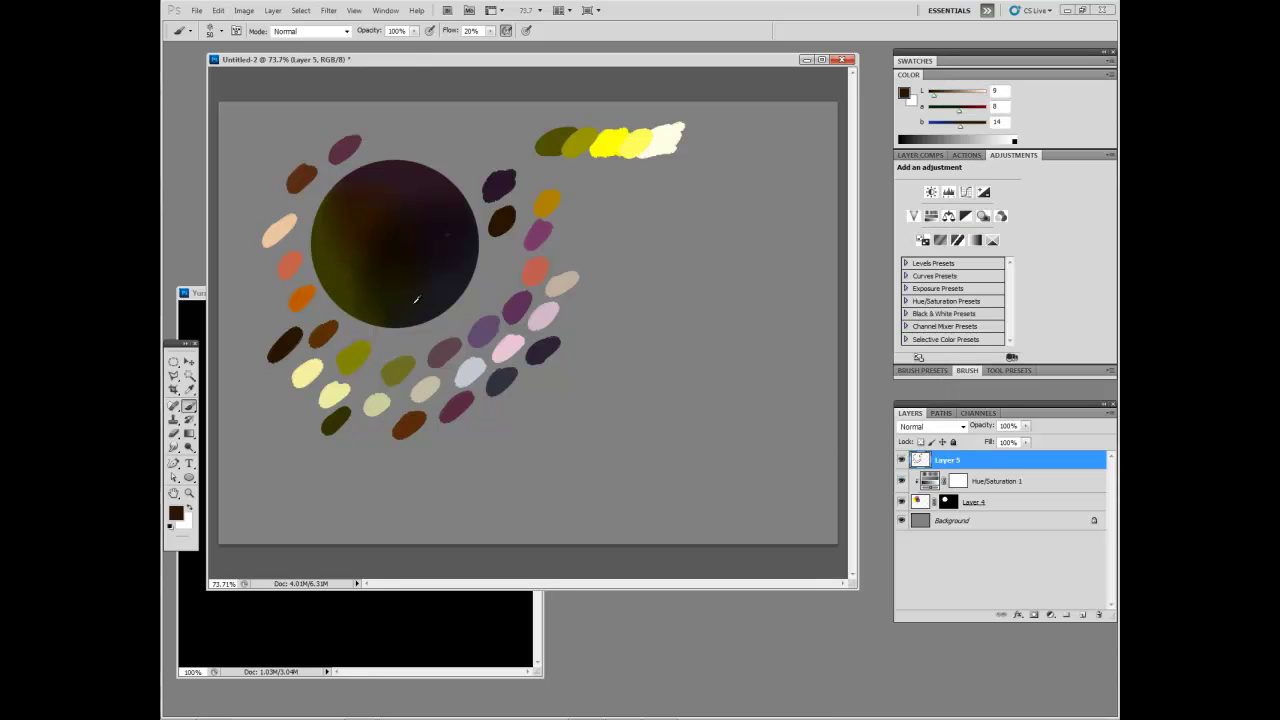
Paint seven more near-black bluish, purple, brown and olive dabs sampled from the darkened circle.
{"action": "left_click", "coordinate": [366, 266], "text": "alt"}
{"action": "left_click_drag", "start_coordinate": [274, 312], "coordinate": [266, 320]}
{"action": "left_click", "coordinate": [432, 300], "text": "alt"}
{"action": "mouse_move", "coordinate": [496, 410]}
{"action": "left_mouse_down"}
{"action": "mouse_move", "coordinate": [474, 418]}
{"action": "mouse_move", "coordinate": [493, 421]}
{"action": "left_mouse_up"}
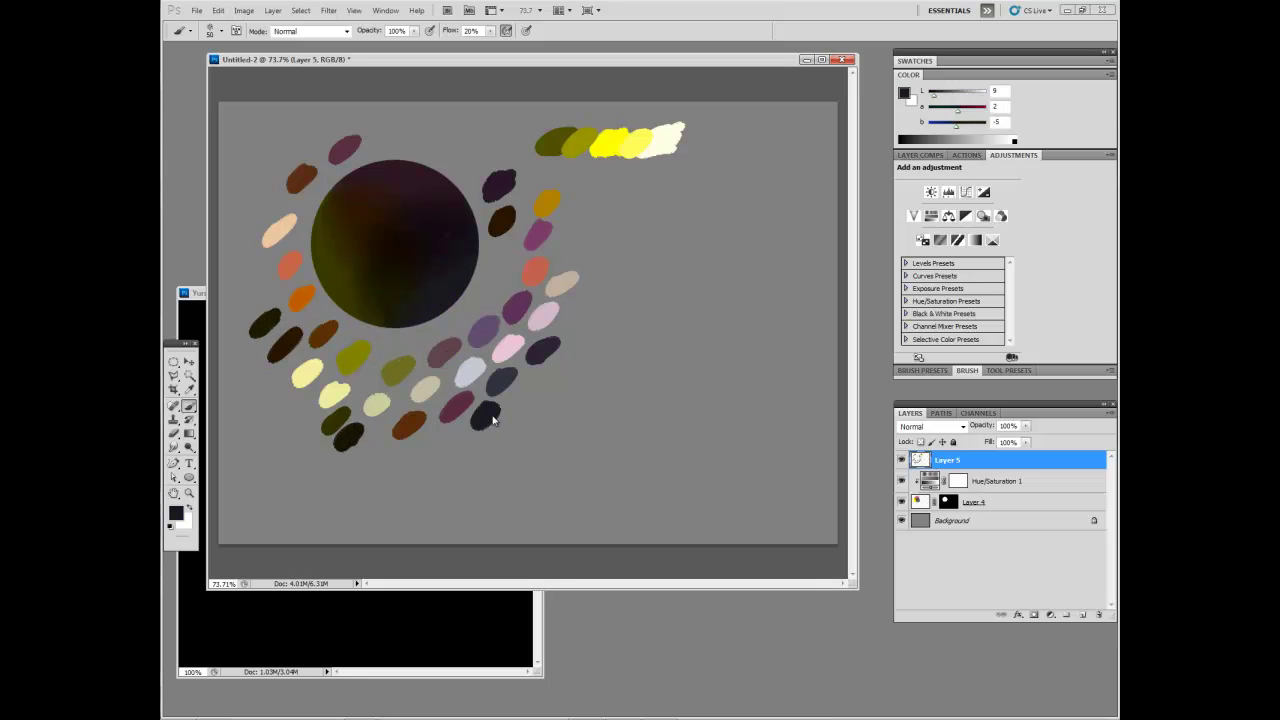
{"action": "left_click", "coordinate": [470, 242], "text": "alt"}
{"action": "left_click_drag", "start_coordinate": [531, 190], "coordinate": [525, 186]}
{"action": "left_click", "coordinate": [423, 185], "text": "alt"}
{"action": "left_click_drag", "start_coordinate": [466, 150], "coordinate": [476, 157]}
{"action": "left_click", "coordinate": [355, 197], "text": "alt"}
{"action": "mouse_move", "coordinate": [302, 147]}
{"action": "left_mouse_down"}
{"action": "mouse_move", "coordinate": [321, 134]}
{"action": "mouse_move", "coordinate": [306, 127]}
{"action": "left_mouse_up"}
{"action": "left_click", "coordinate": [342, 228], "text": "alt"}
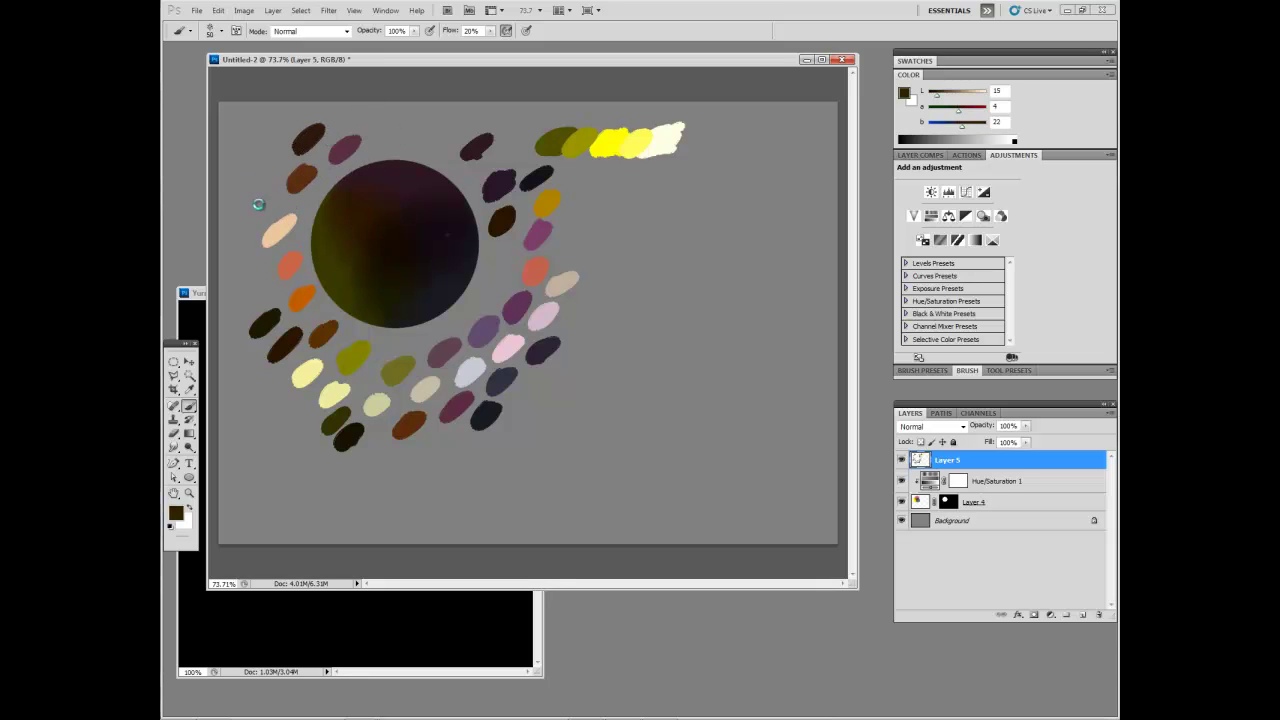
{"action": "left_click_drag", "start_coordinate": [250, 206], "coordinate": [266, 186]}
{"action": "left_click", "coordinate": [424, 243], "text": "alt"}
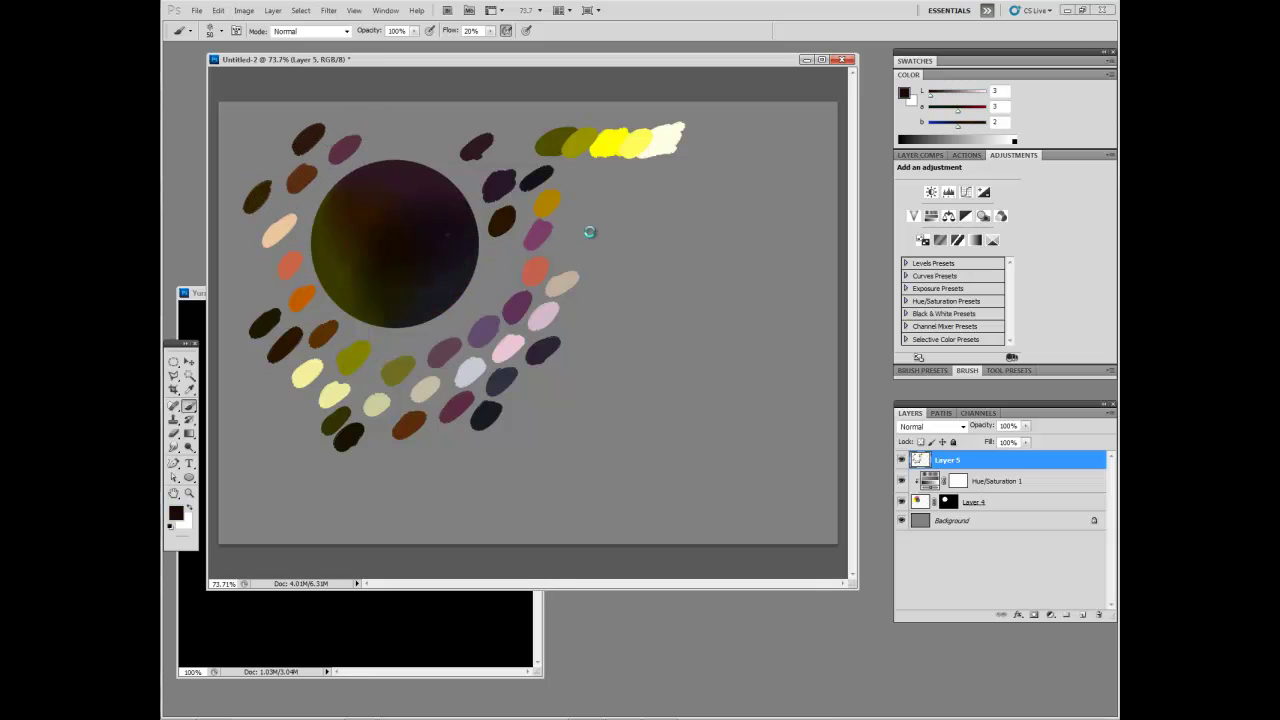
{"action": "left_click_drag", "start_coordinate": [574, 243], "coordinate": [582, 236]}
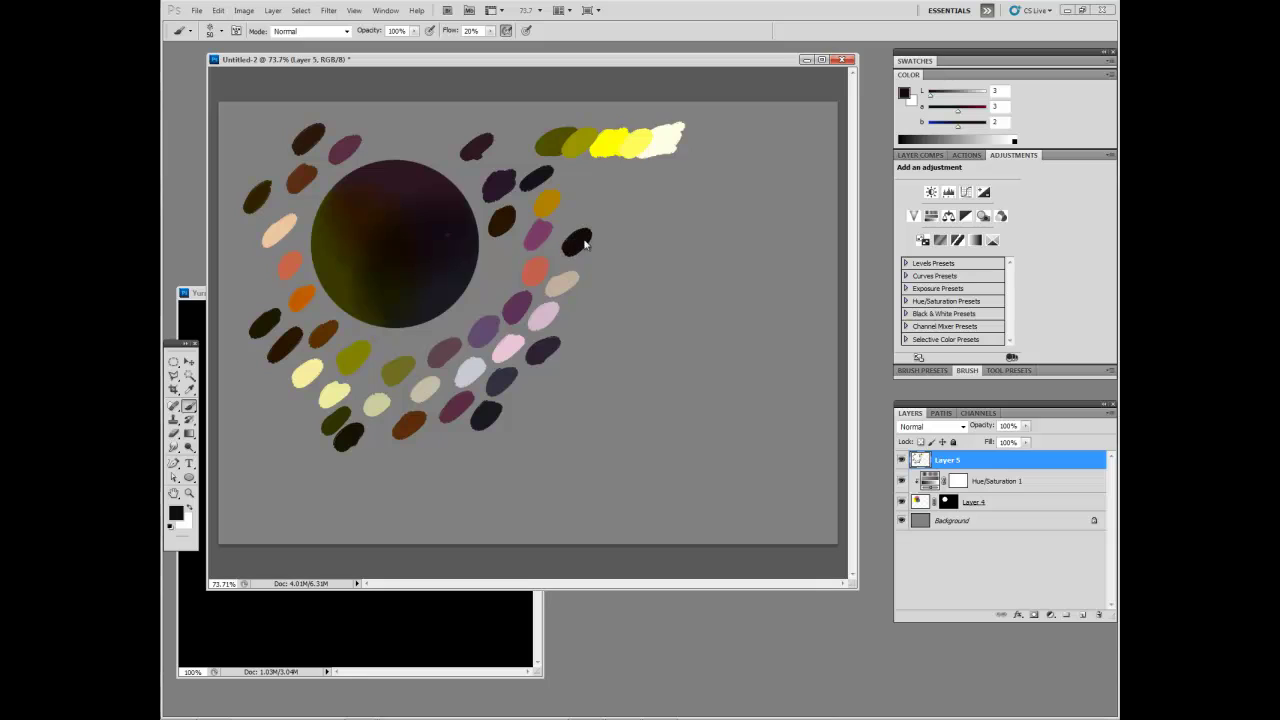
Raise Hue/Saturation 1 Lightness to +61 for pale pastels, then reselect Layer 5.
{"action": "left_click", "coordinate": [926, 484]}
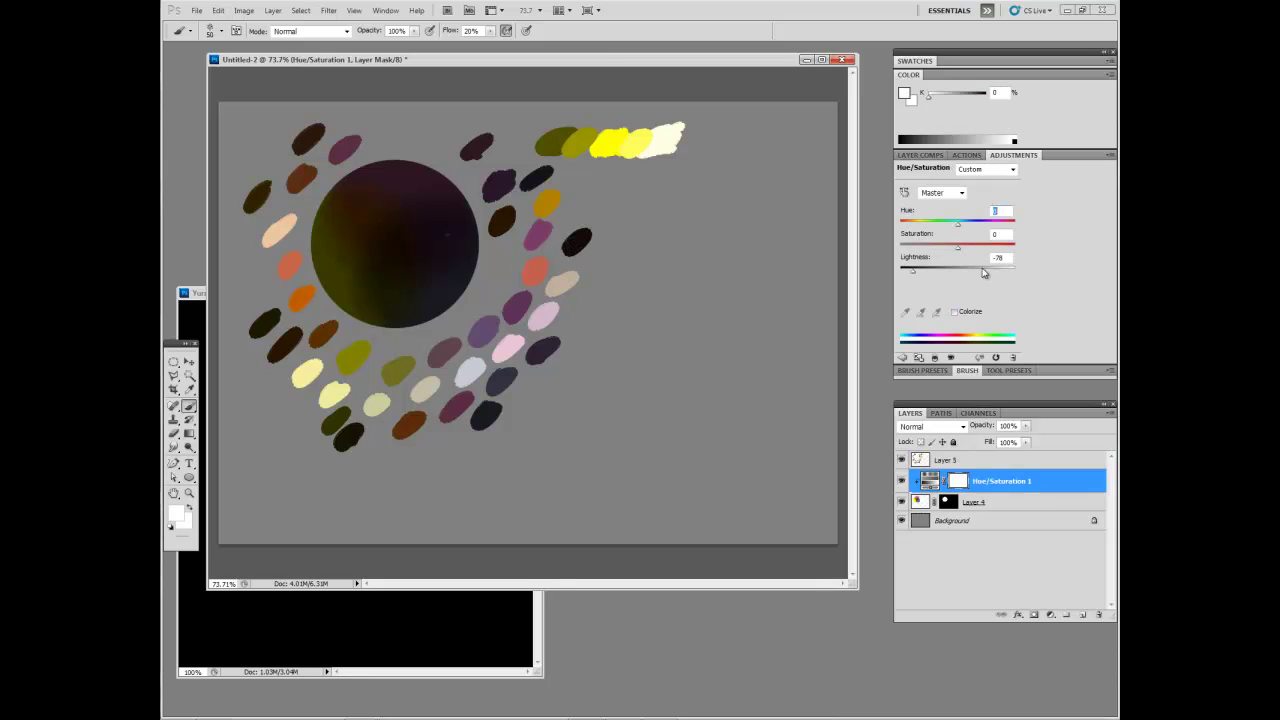
{"action": "left_click_drag", "start_coordinate": [976, 265], "coordinate": [1062, 266]}
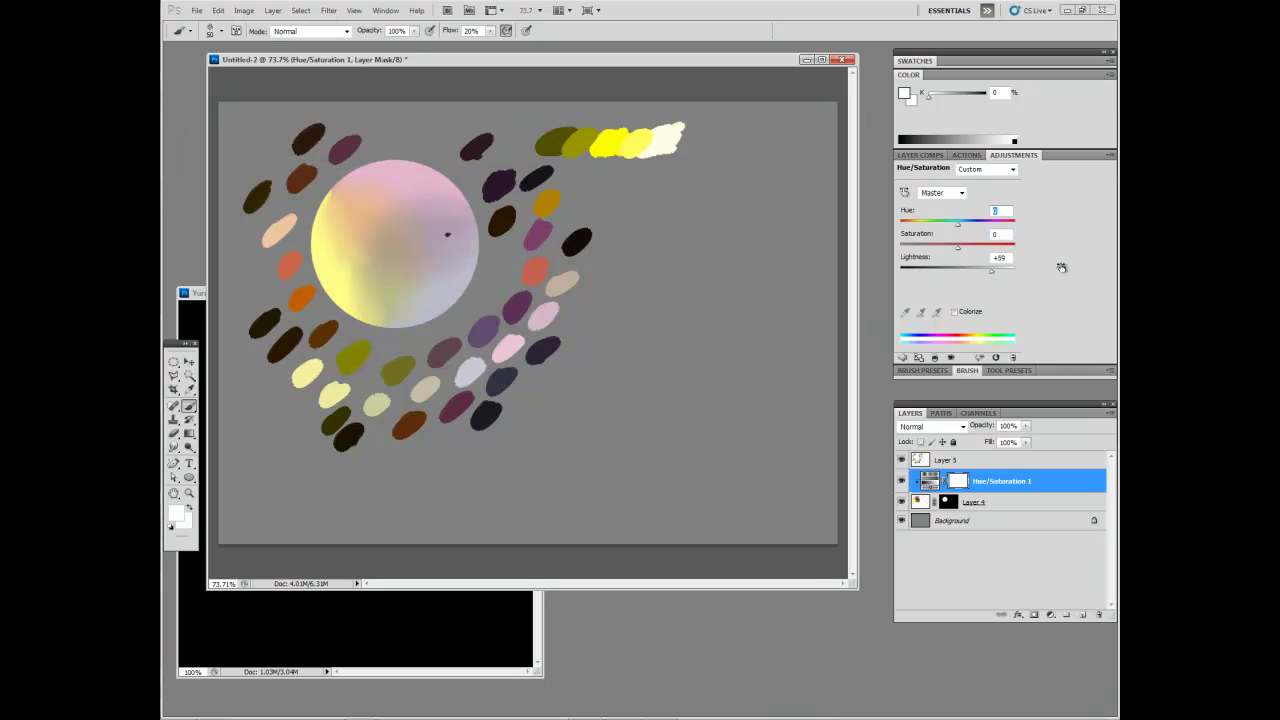
{"action": "left_click", "coordinate": [942, 459]}
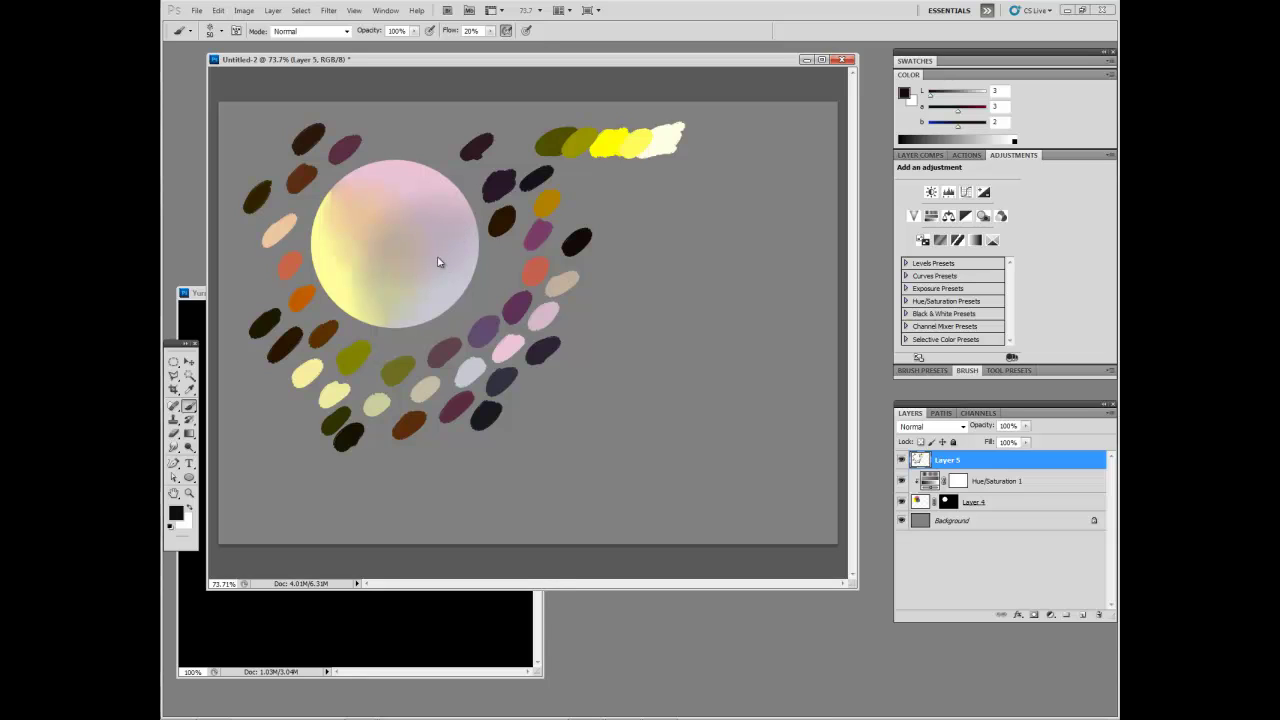
Paint pale lavender, pink and peach dabs sampled from the brightened circle.
{"action": "left_click", "coordinate": [456, 288], "text": "alt"}
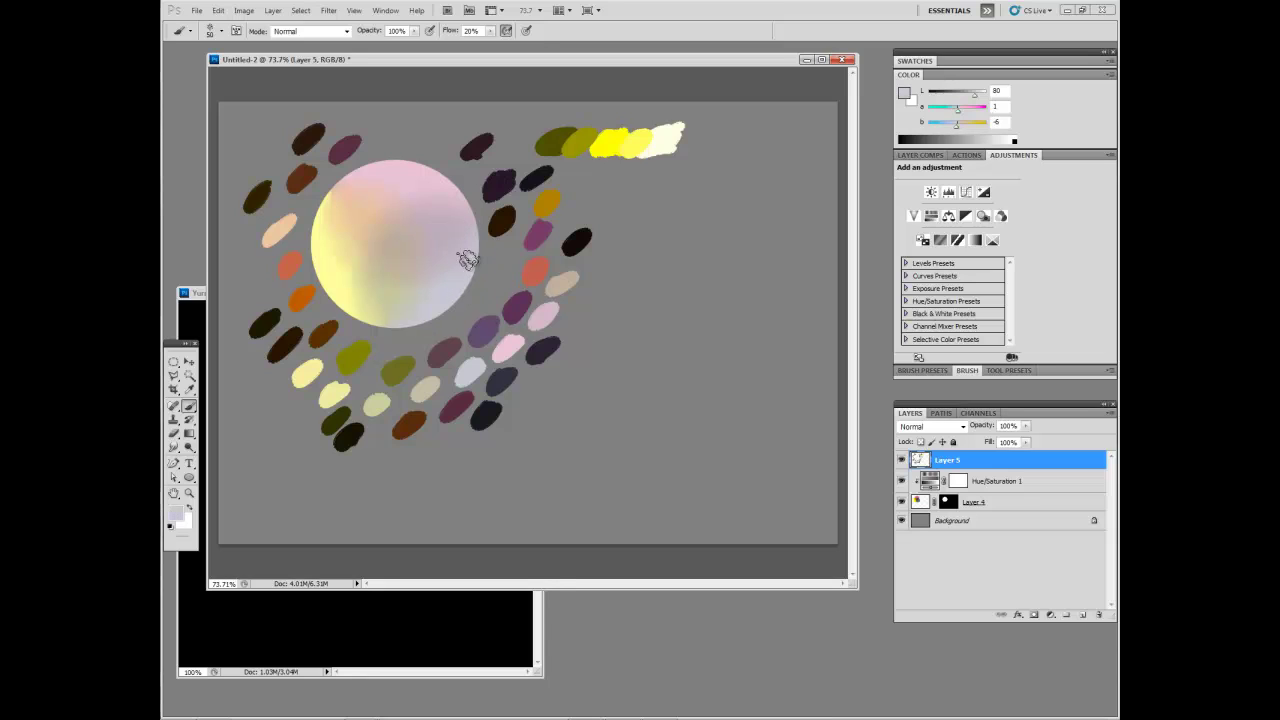
{"action": "left_click_drag", "start_coordinate": [569, 330], "coordinate": [596, 310]}
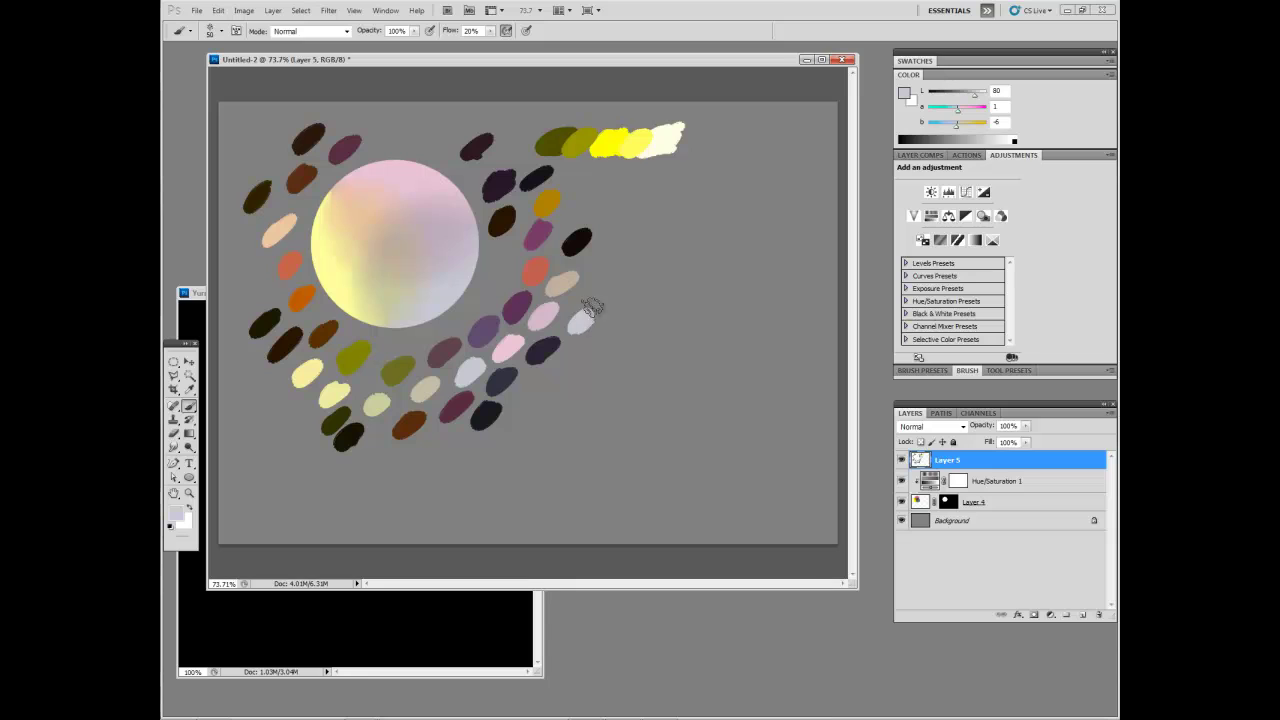
{"action": "left_click", "coordinate": [456, 203], "text": "alt"}
{"action": "left_click_drag", "start_coordinate": [613, 263], "coordinate": [604, 268]}
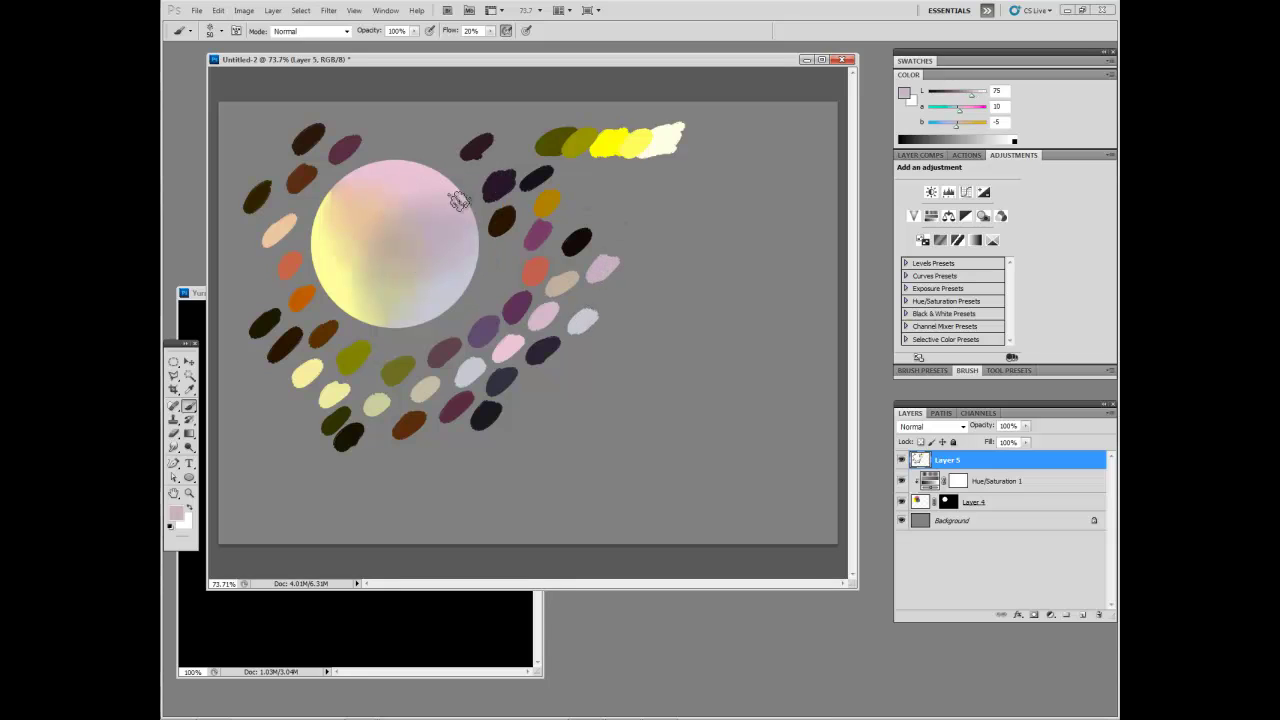
{"action": "left_click", "coordinate": [379, 206], "text": "alt"}
{"action": "left_click_drag", "start_coordinate": [392, 142], "coordinate": [403, 128]}
Add pale yellow, beige and pinkish-grey dabs at the left and lower left.
{"action": "left_click", "coordinate": [326, 244], "text": "alt"}
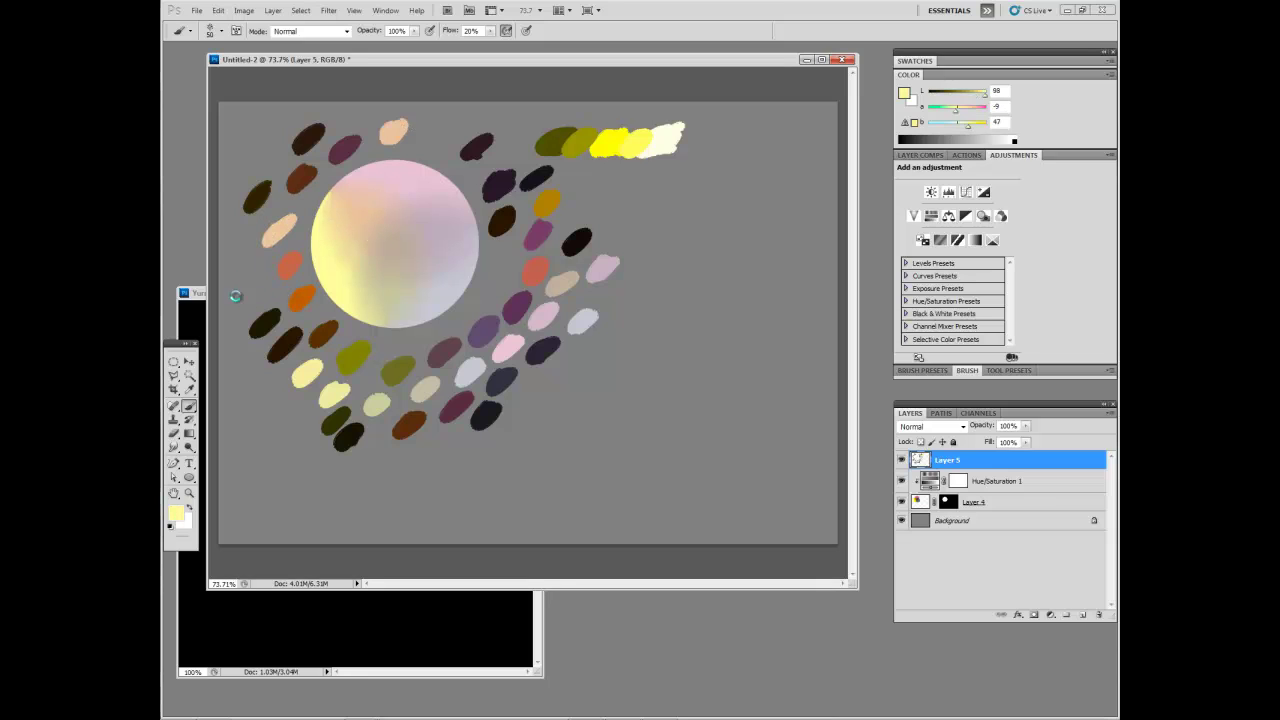
{"action": "mouse_move", "coordinate": [234, 294]}
{"action": "left_mouse_down"}
{"action": "mouse_move", "coordinate": [257, 286]}
{"action": "mouse_move", "coordinate": [248, 300]}
{"action": "left_mouse_up"}
{"action": "left_click", "coordinate": [371, 236], "text": "alt"}
{"action": "left_click", "coordinate": [403, 263], "text": "alt"}
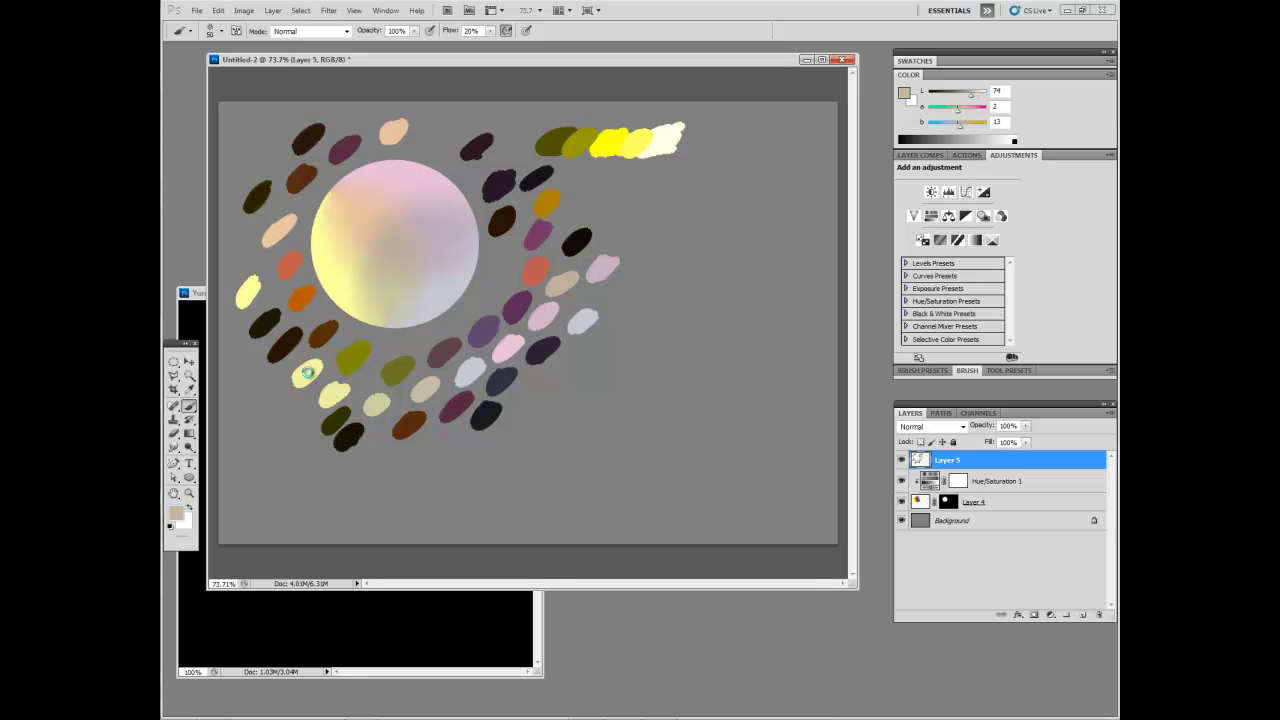
{"action": "left_click_drag", "start_coordinate": [376, 440], "coordinate": [373, 452]}
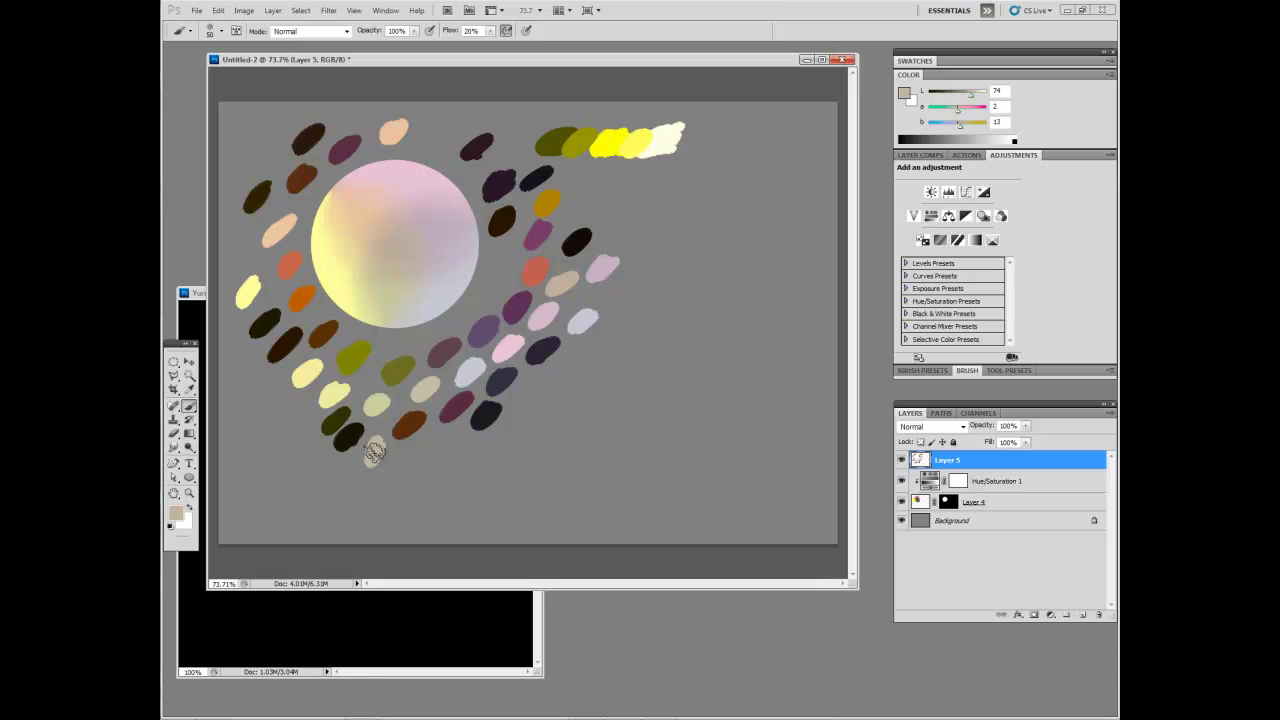
{"action": "left_click", "coordinate": [435, 228], "text": "alt"}
{"action": "left_click", "coordinate": [418, 228], "text": "alt"}
{"action": "left_click_drag", "start_coordinate": [281, 421], "coordinate": [290, 405]}
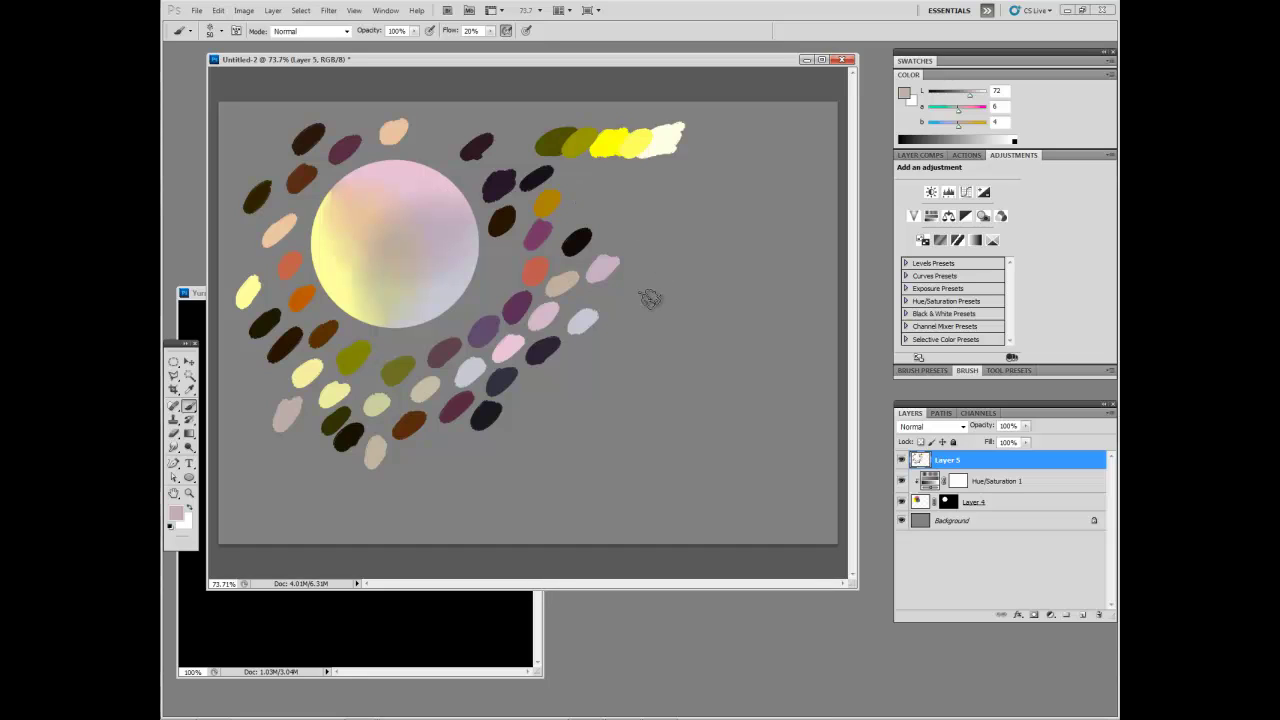
Paint a pale pink dab at the top, then hide Hue/Saturation 1 and Layer 5.
{"action": "left_click", "coordinate": [392, 190], "text": "alt"}
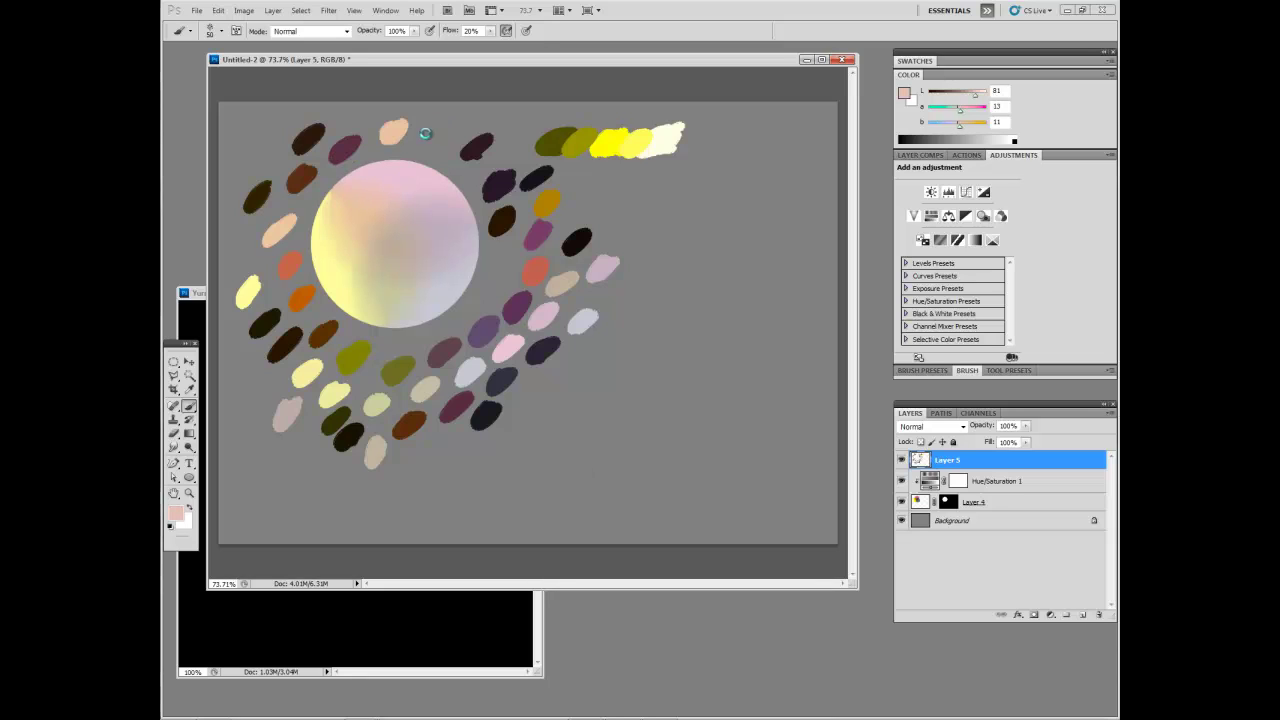
{"action": "mouse_move", "coordinate": [423, 132]}
{"action": "left_mouse_down"}
{"action": "mouse_move", "coordinate": [458, 118]}
{"action": "mouse_move", "coordinate": [446, 138]}
{"action": "left_mouse_up"}
{"action": "left_click", "coordinate": [901, 501]}
{"action": "left_click", "coordinate": [901, 460]}
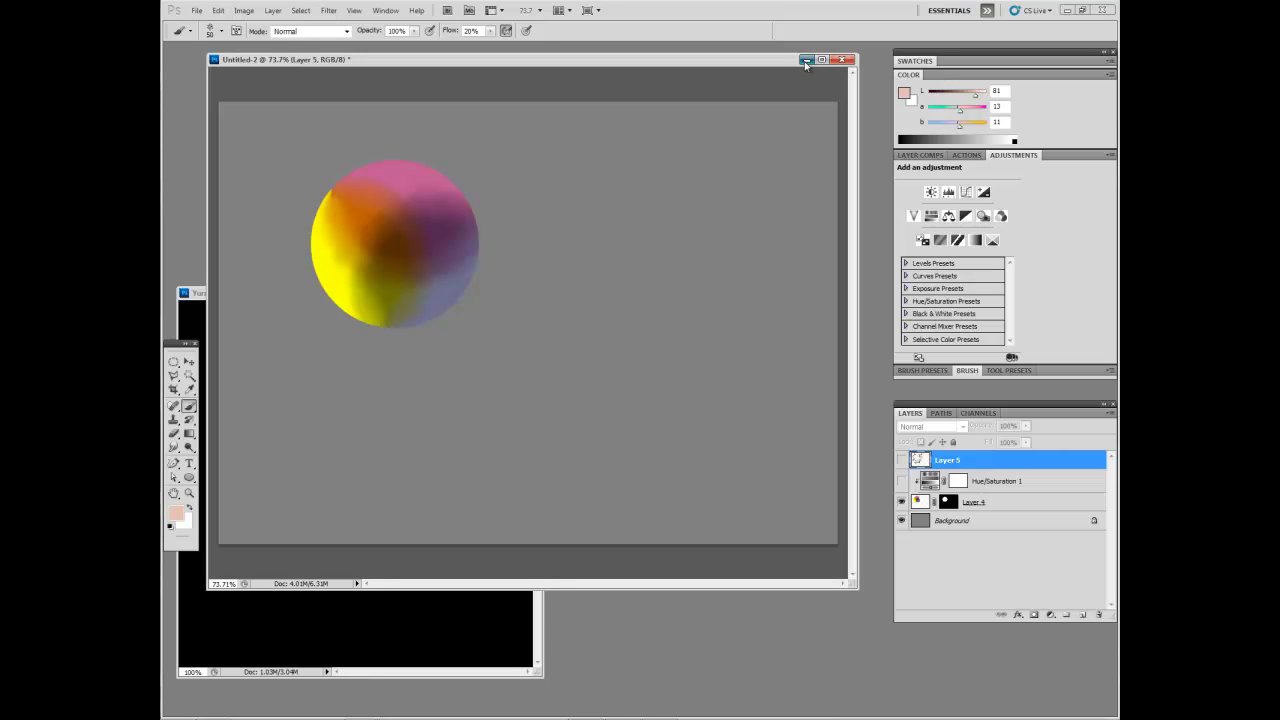
Minimize the circle document, hide Layer 3's triangle on the Yurmby Color Wheel, then minimize it.
{"action": "left_click", "coordinate": [805, 61]}
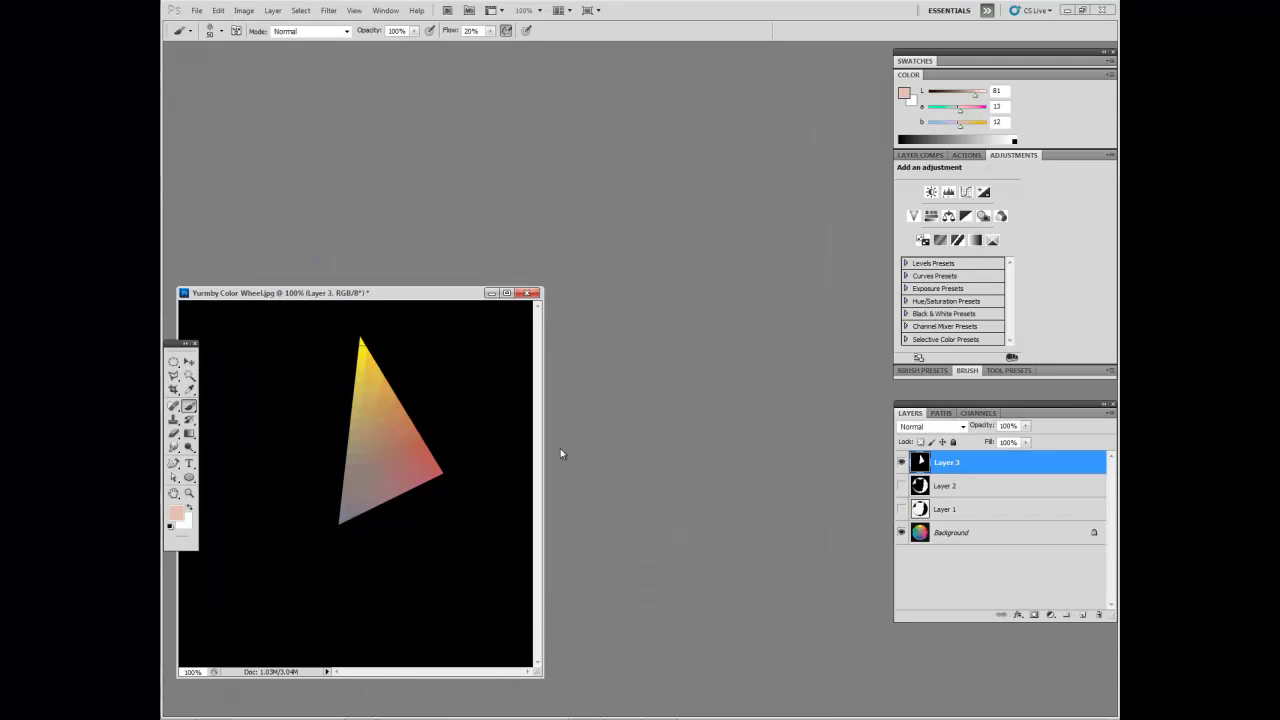
{"action": "left_click", "coordinate": [901, 462]}
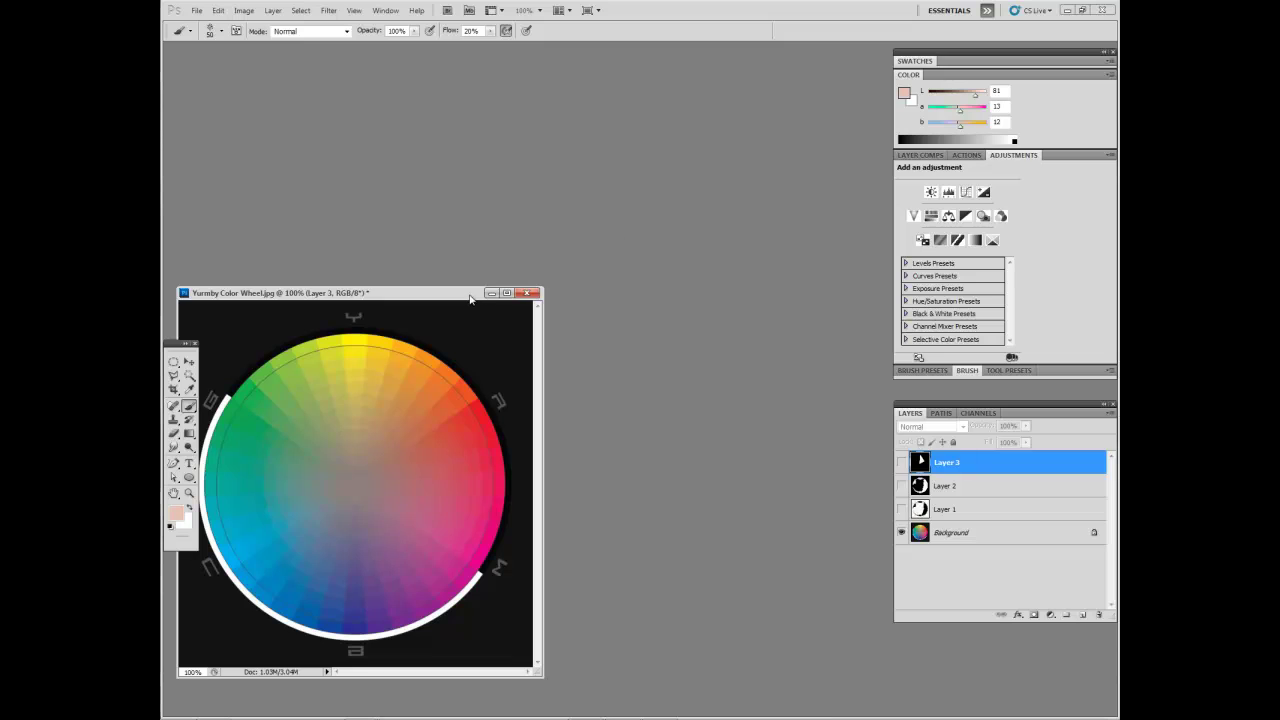
{"action": "left_click_drag", "start_coordinate": [469, 299], "coordinate": [517, 229]}
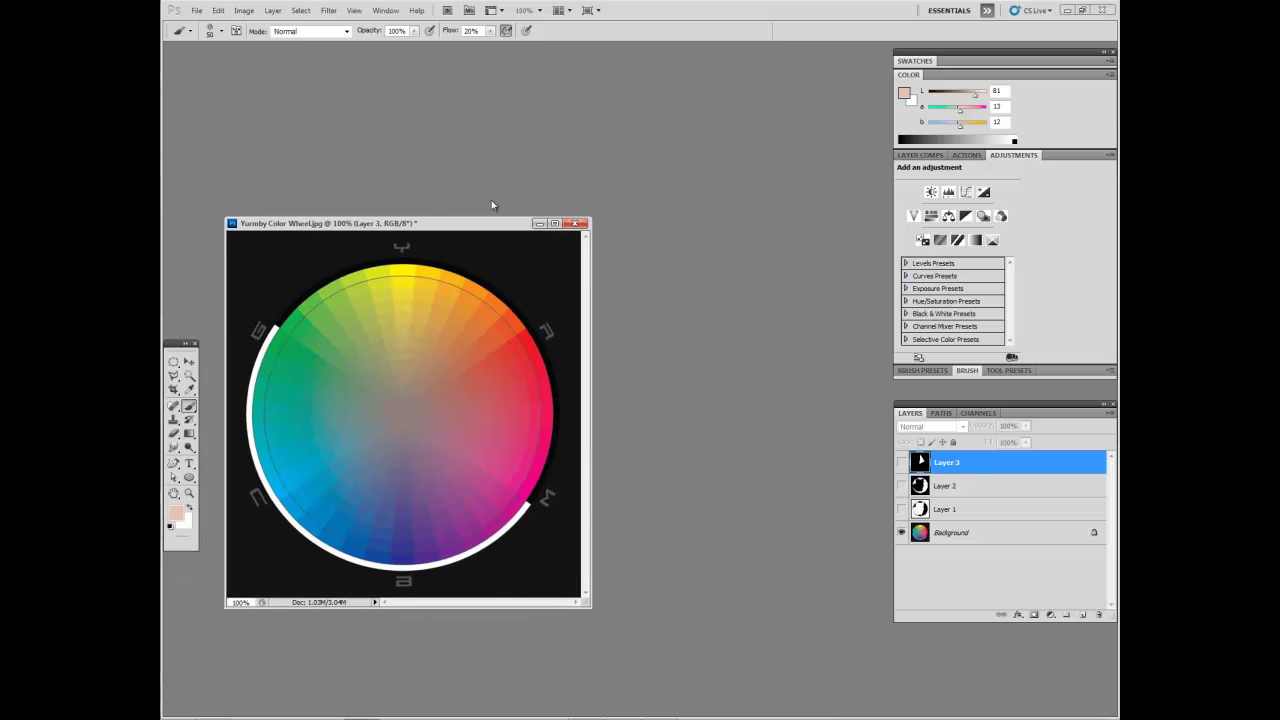
{"action": "left_click", "coordinate": [540, 223]}
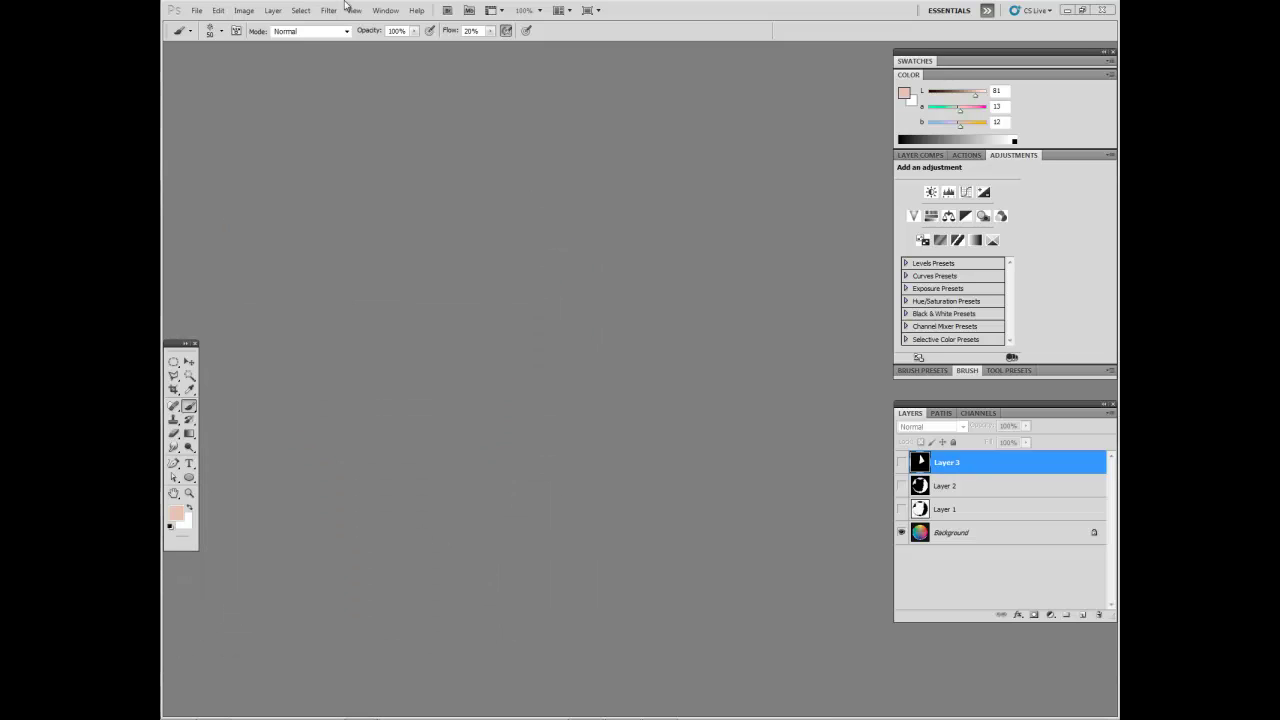
{"action": "left_click", "coordinate": [382, 11]}
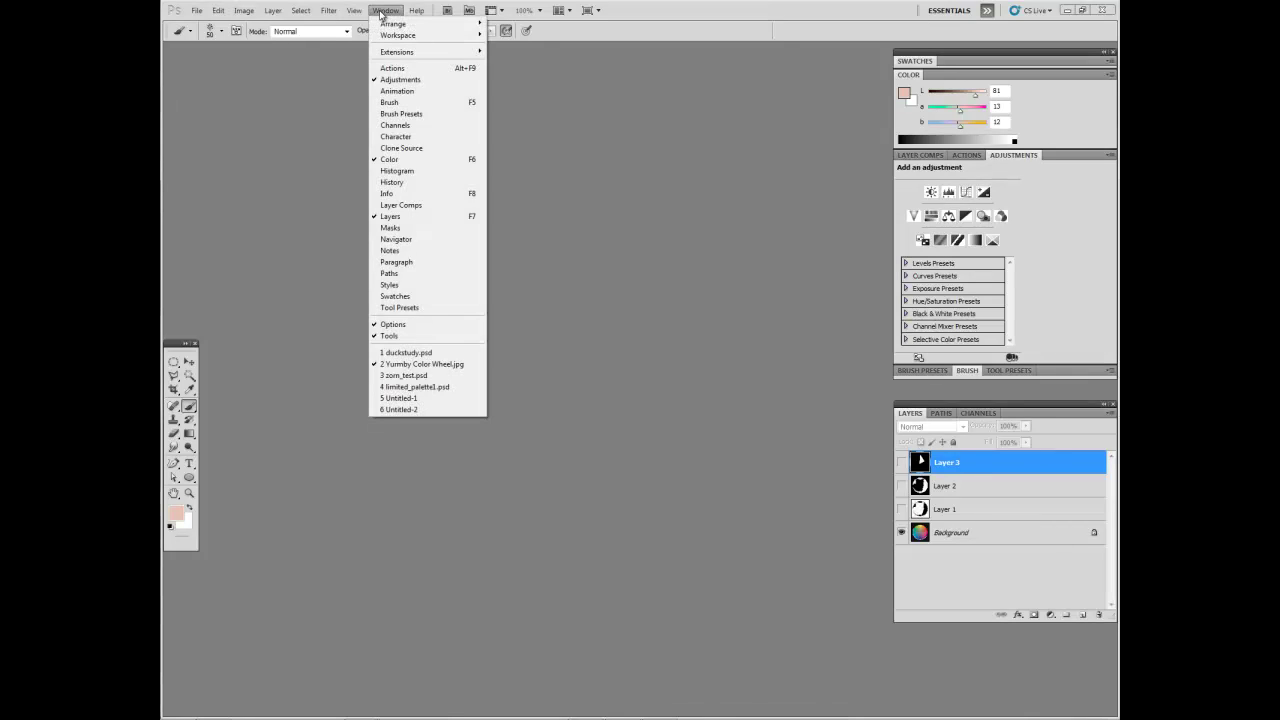
Switch to zorn_test.psd, maximize it and zoom to 100% to inspect the pepper and palette.
{"action": "left_click", "coordinate": [438, 375]}
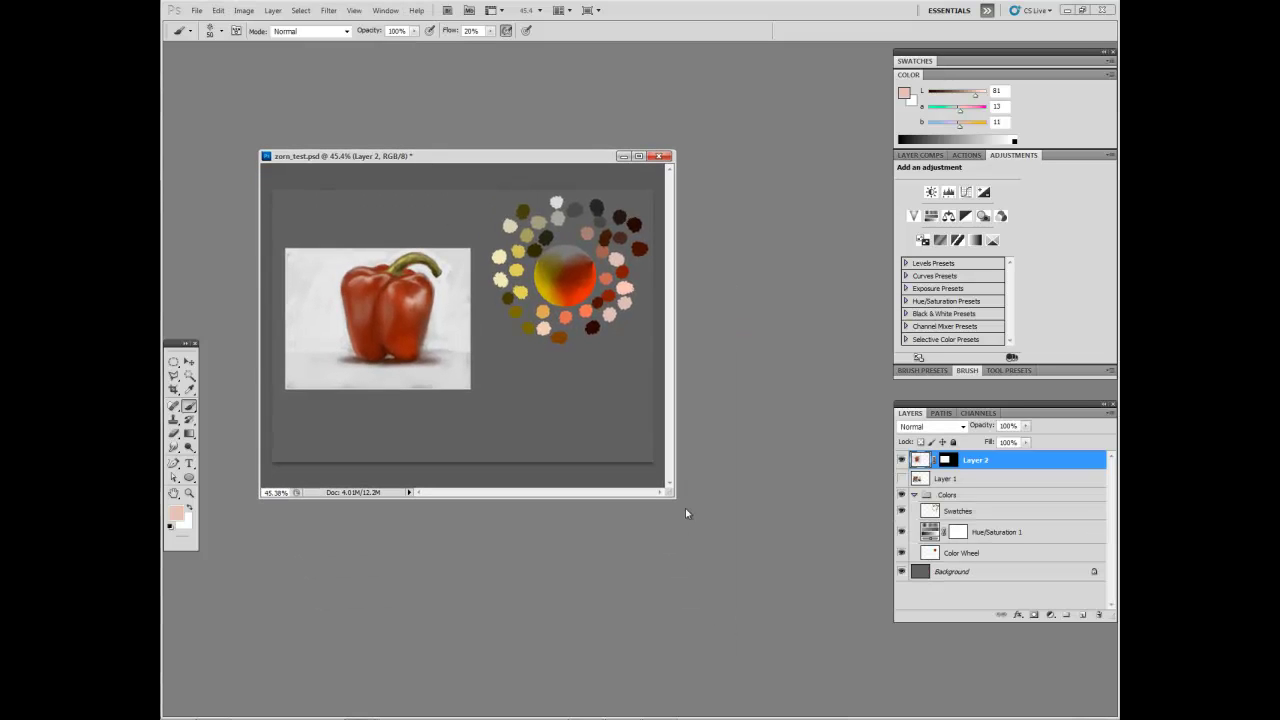
{"action": "left_click_drag", "start_coordinate": [673, 496], "coordinate": [814, 617]}
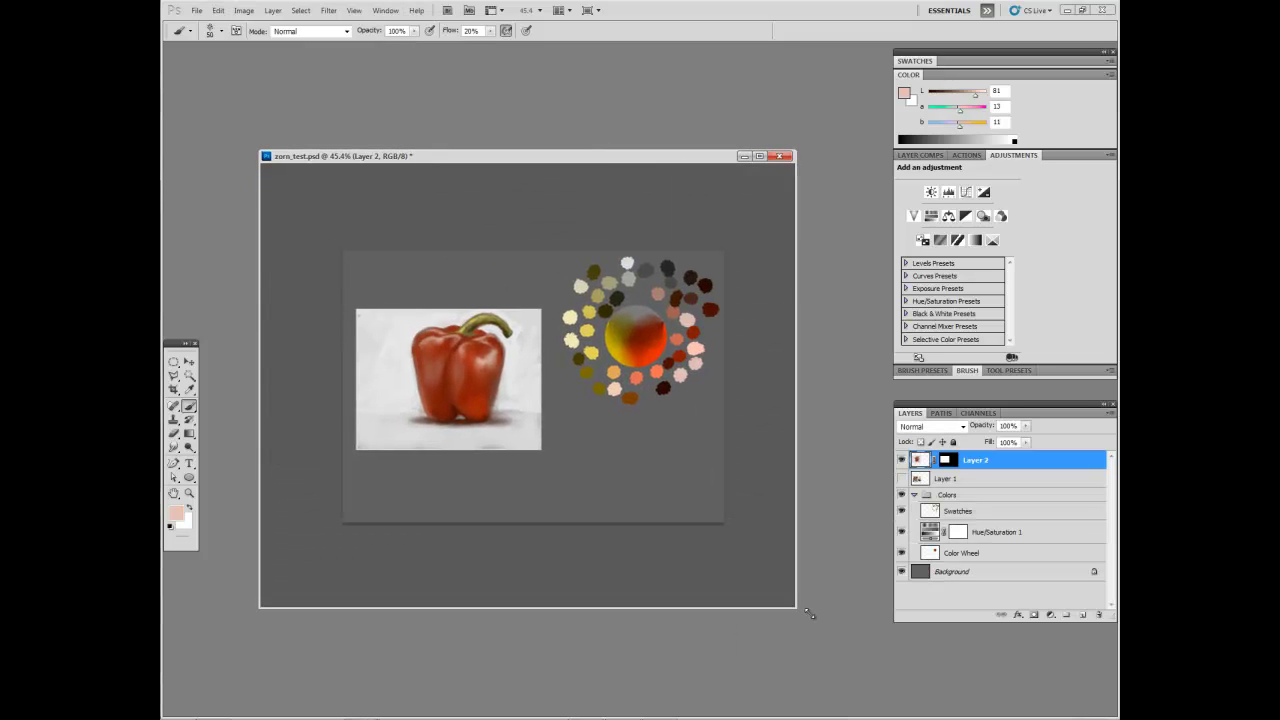
{"action": "key", "text": "z"}
{"action": "left_click", "coordinate": [660, 440]}
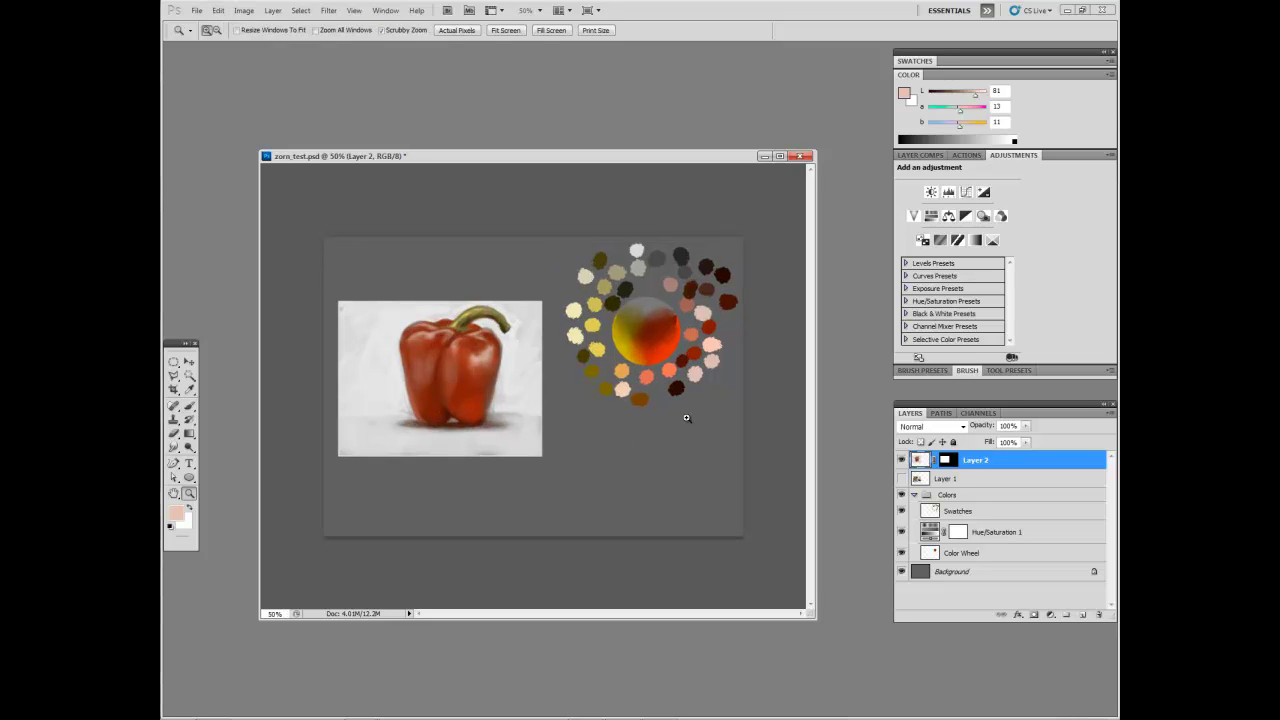
{"action": "left_click", "coordinate": [700, 396]}
{"action": "left_click", "coordinate": [779, 156]}
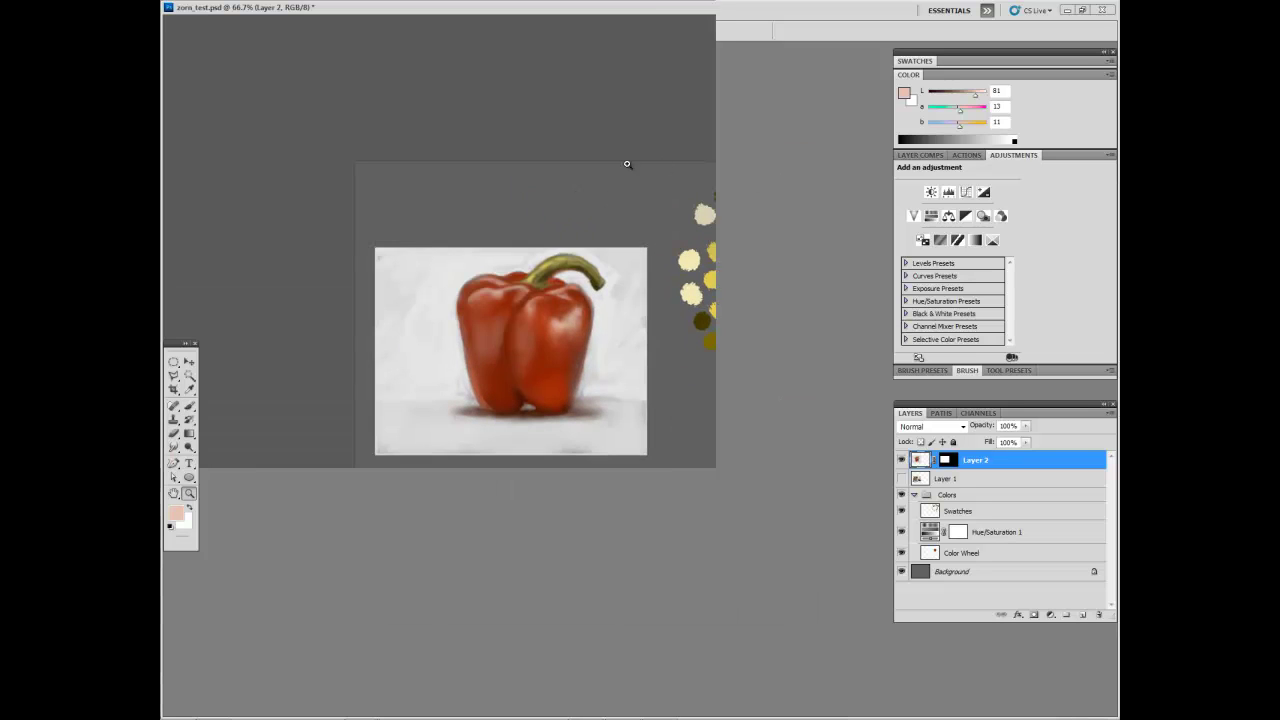
{"action": "key", "text": "f"}
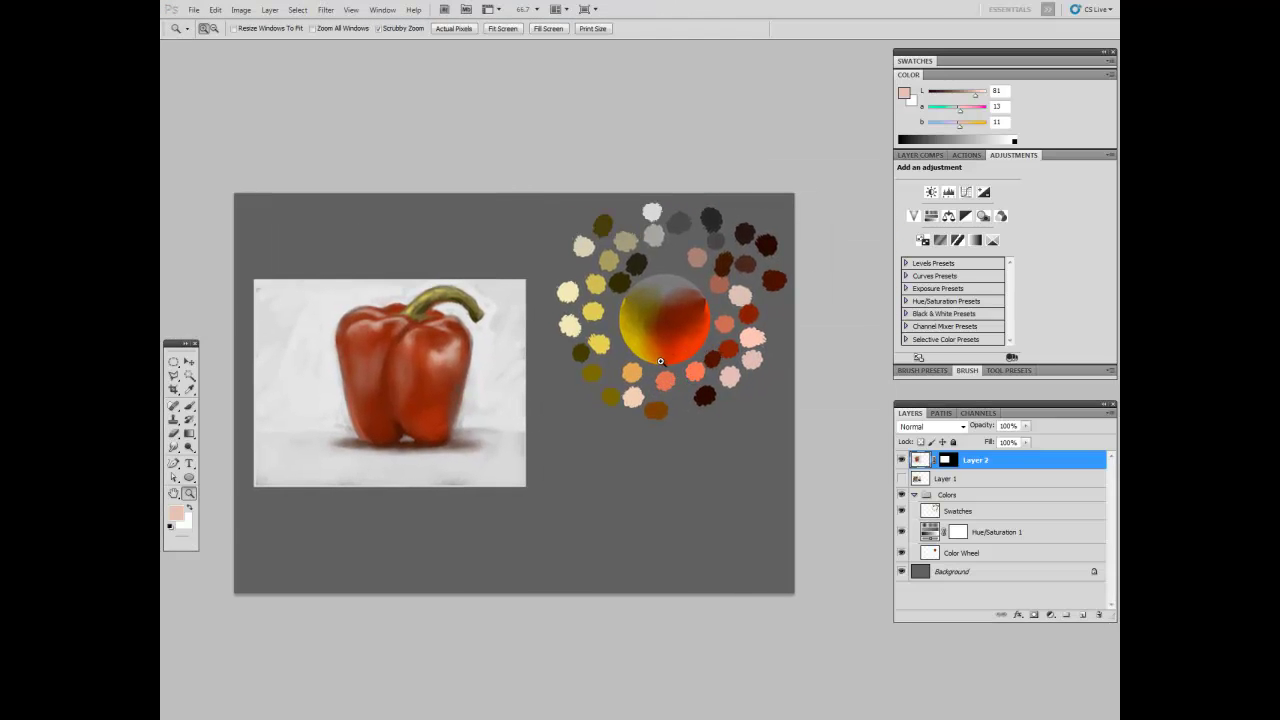
{"action": "left_click", "coordinate": [668, 352]}
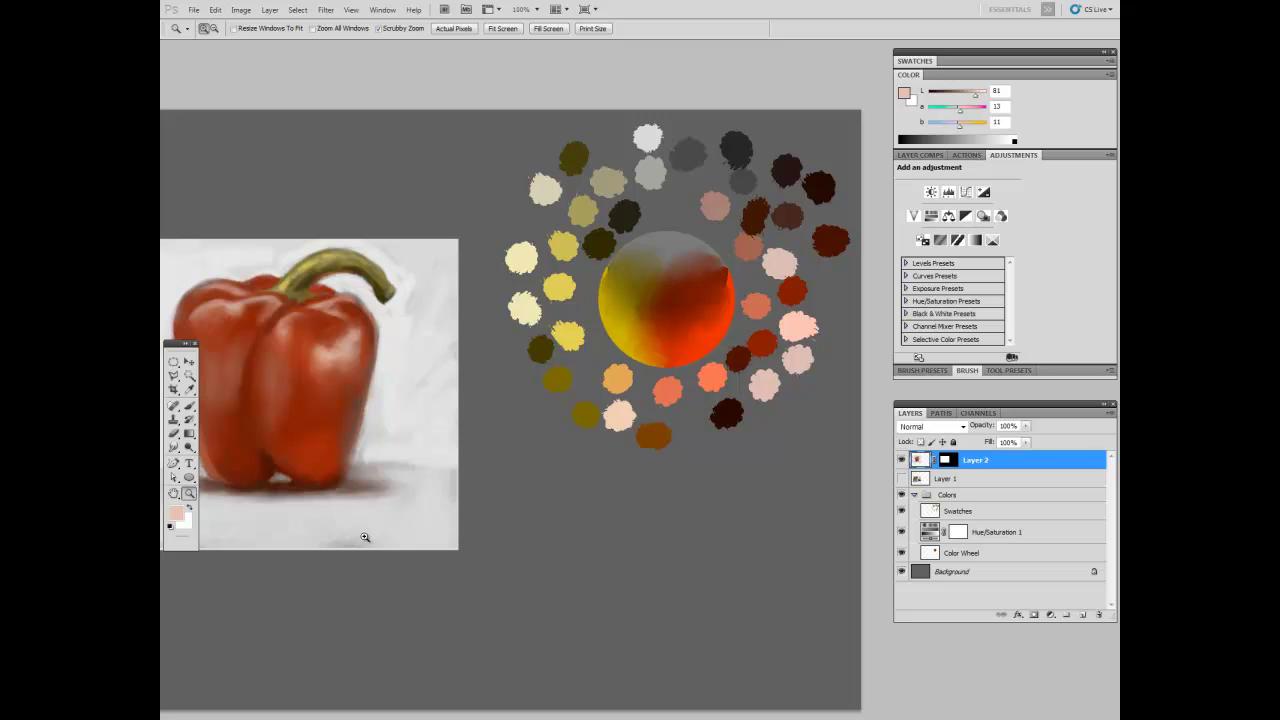
{"action": "left_click_drag", "start_coordinate": [332, 557], "coordinate": [548, 524]}
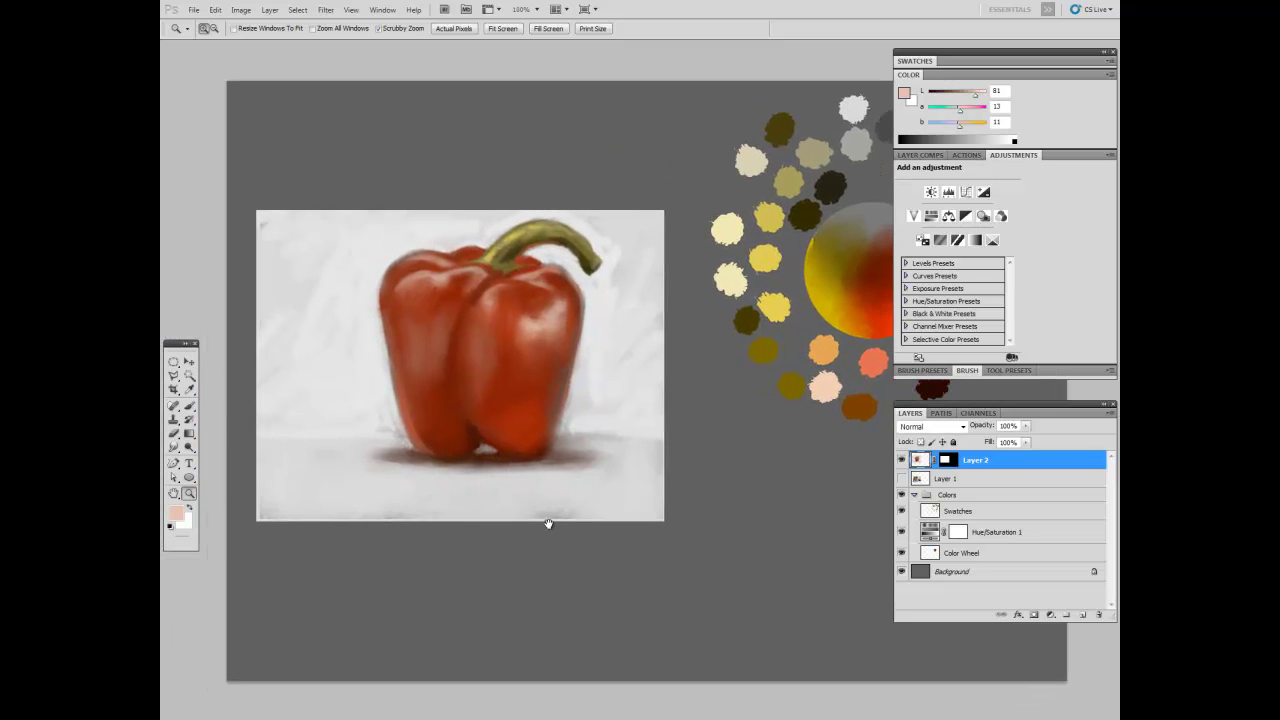
{"action": "left_click", "coordinate": [383, 9]}
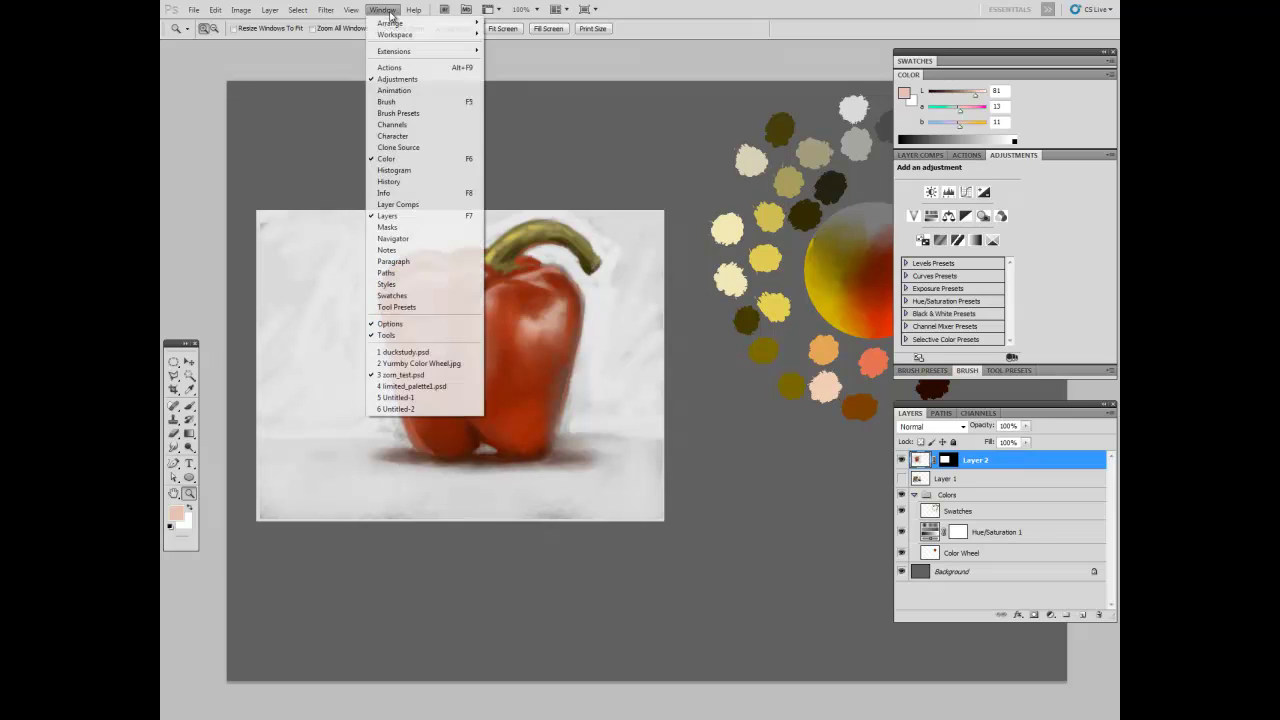
Switch to duckstudy.psd and zoom to 100% on the mallard painting and its swatches.
{"action": "left_click", "coordinate": [414, 352]}
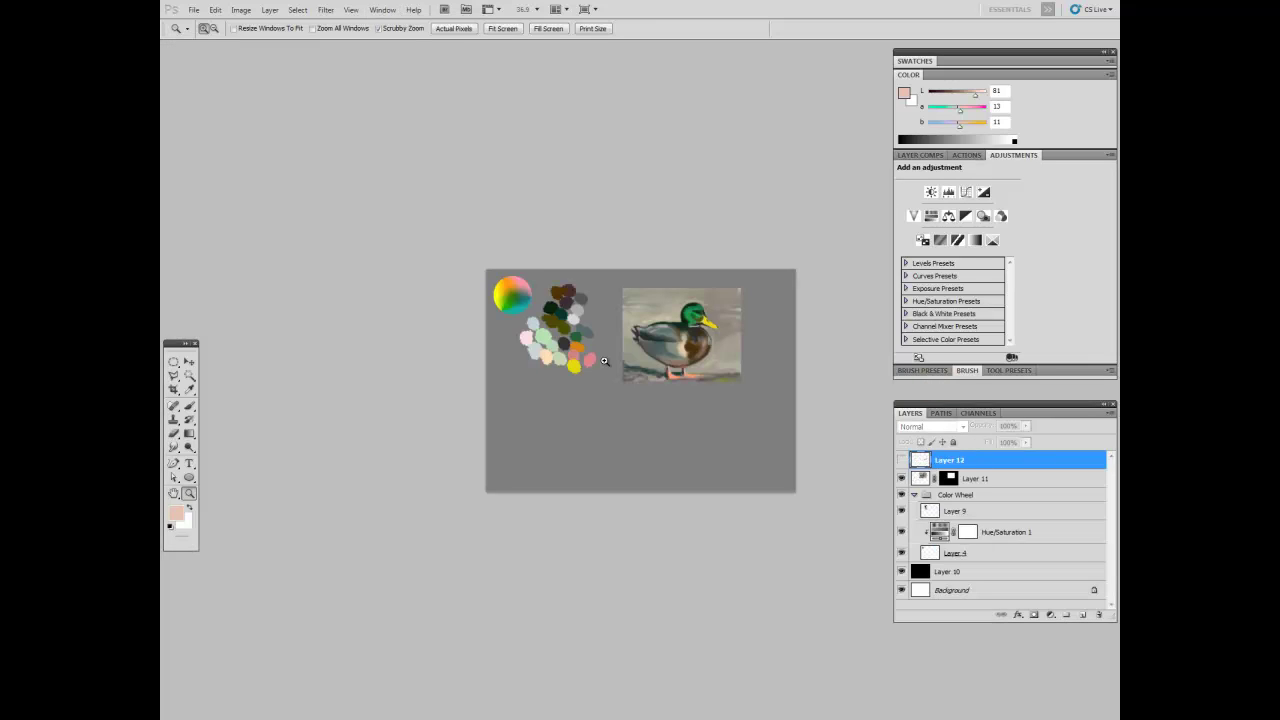
{"action": "left_click", "coordinate": [605, 360]}
{"action": "left_click", "coordinate": [605, 360]}
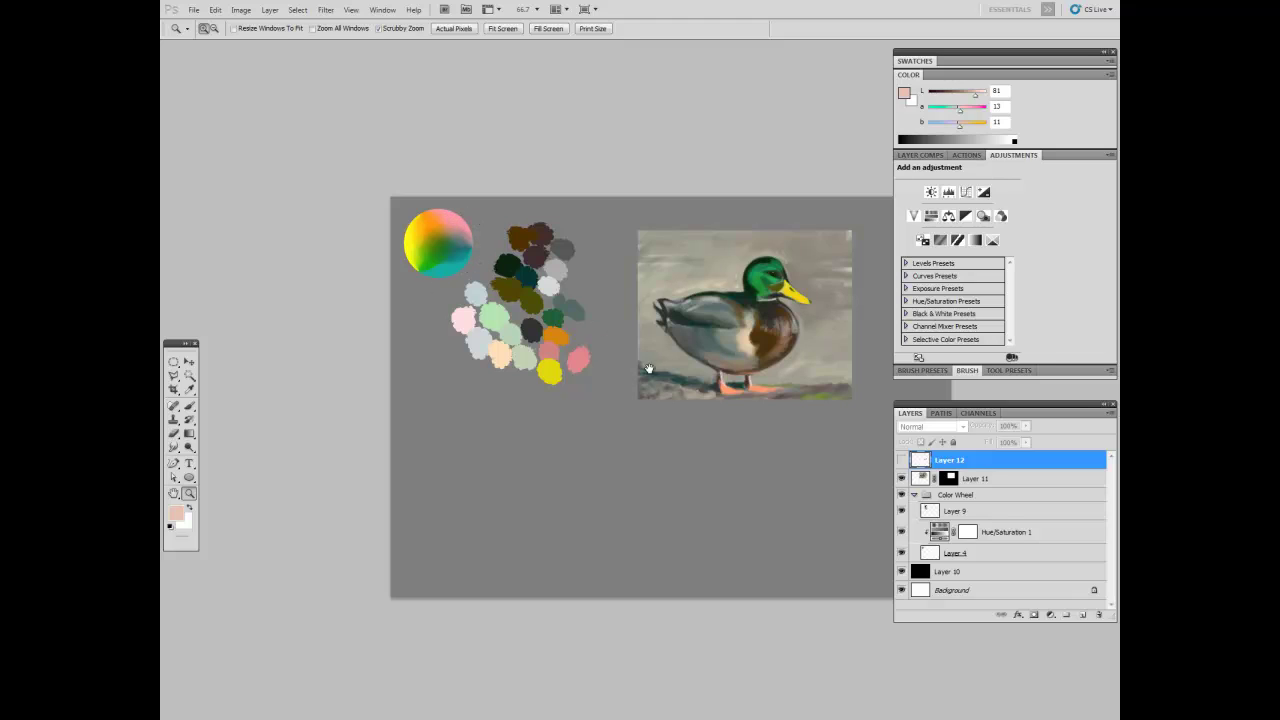
{"action": "left_click_drag", "start_coordinate": [647, 360], "coordinate": [523, 381]}
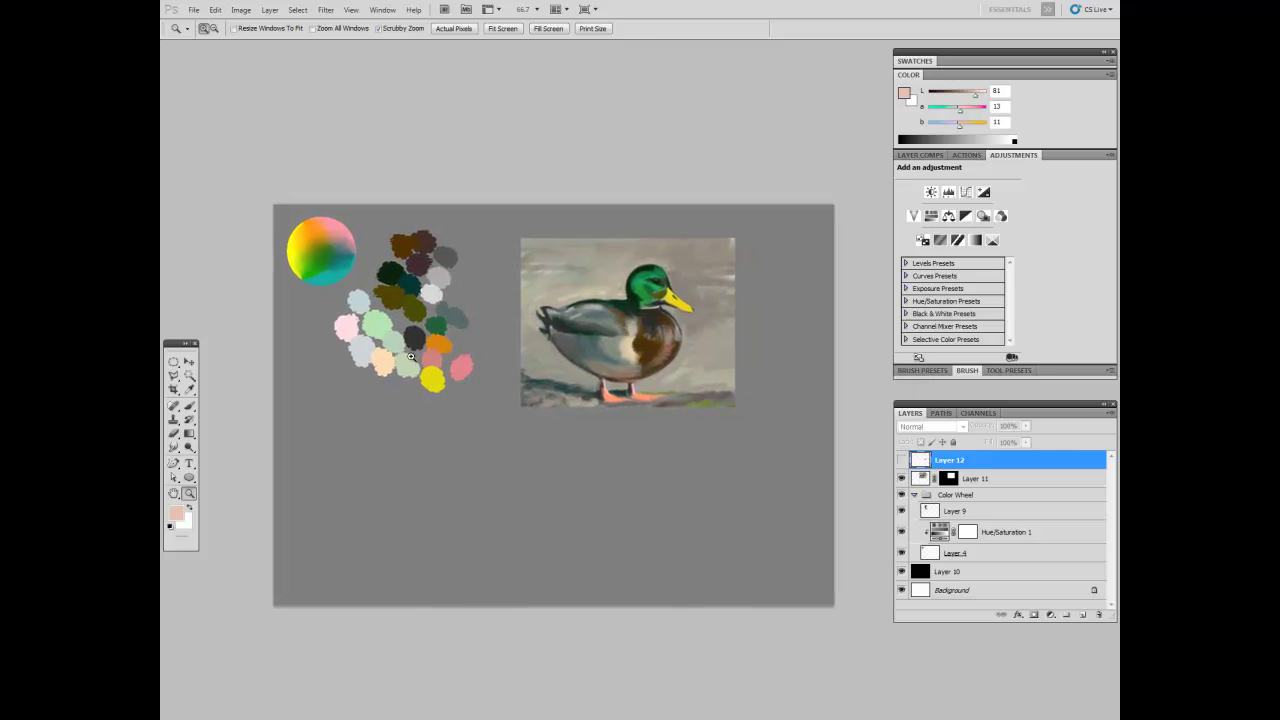
{"action": "left_click", "coordinate": [436, 270]}
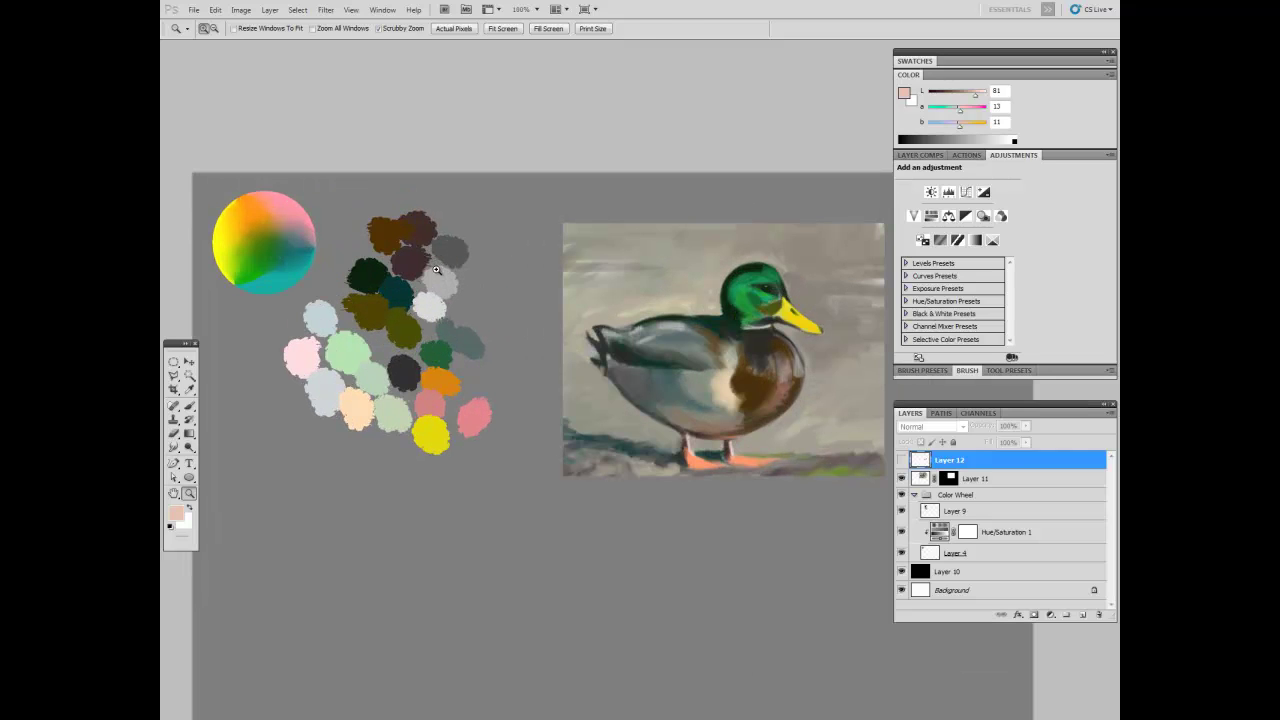
{"action": "left_click", "coordinate": [382, 9]}
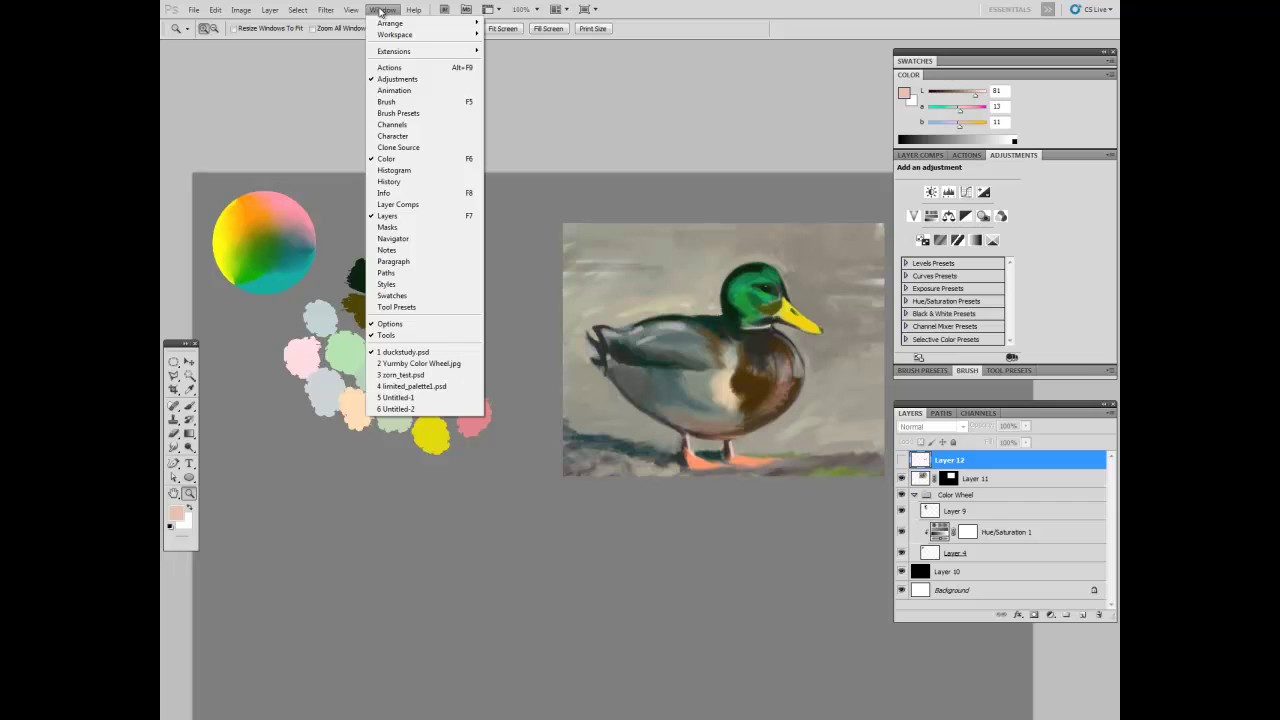
Switch to limited_palette1.psd and frame the palm tree with its red, green and grey swatches.
{"action": "left_click", "coordinate": [455, 407]}
{"action": "left_click", "coordinate": [500, 318]}
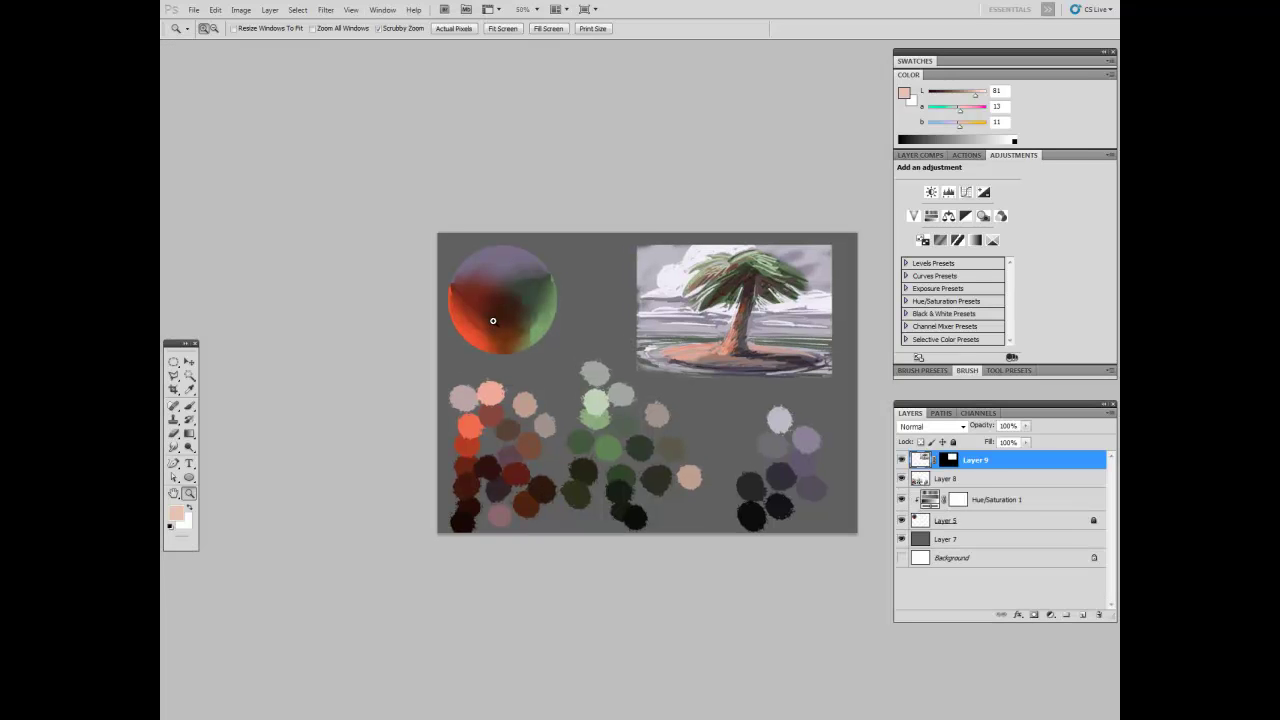
{"action": "left_click_drag", "start_coordinate": [600, 423], "coordinate": [497, 403]}
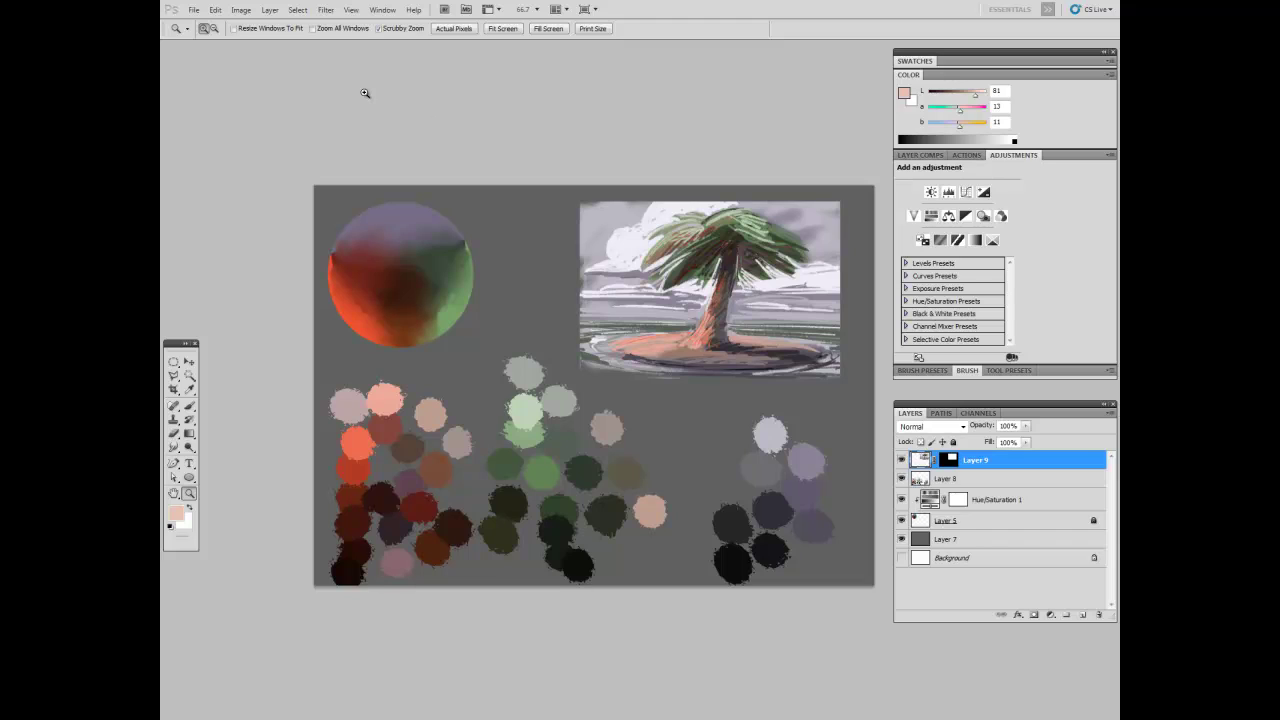
Switch from the Window list to Untitled-2, then to Untitled-1 showing the swatch-ringed colour disc.
{"action": "left_click", "coordinate": [379, 12]}
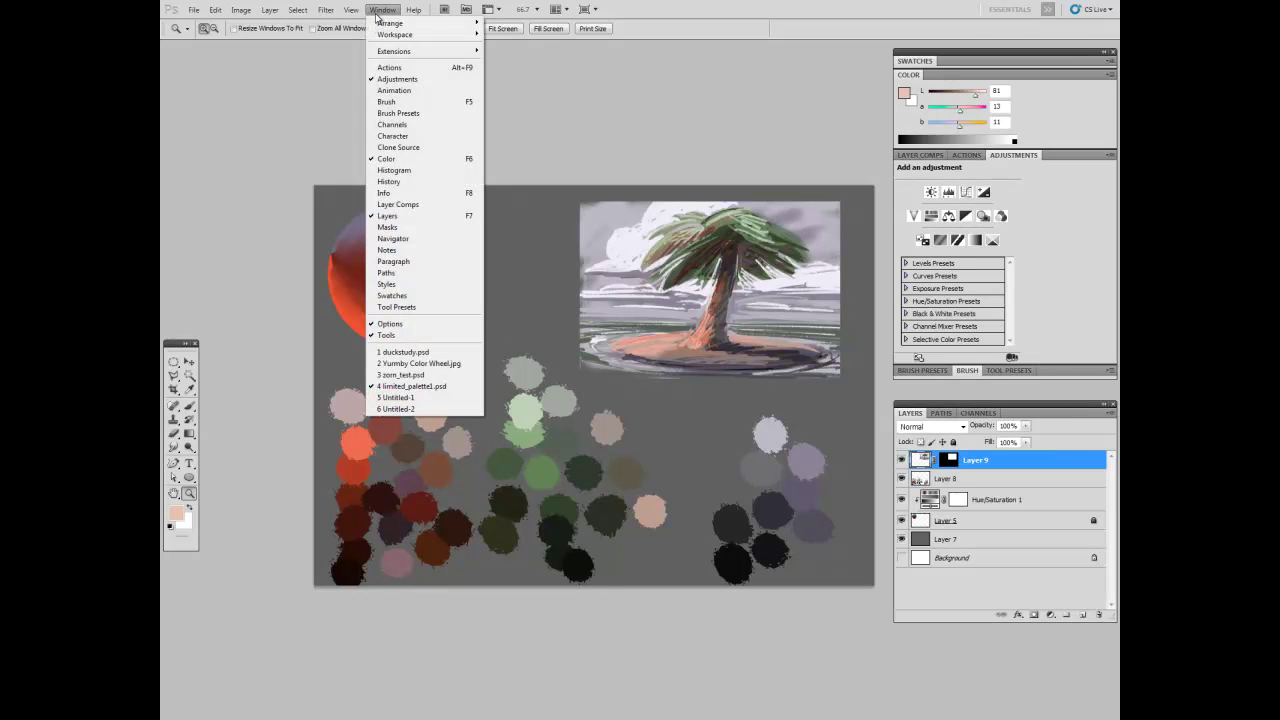
{"action": "left_click", "coordinate": [429, 409]}
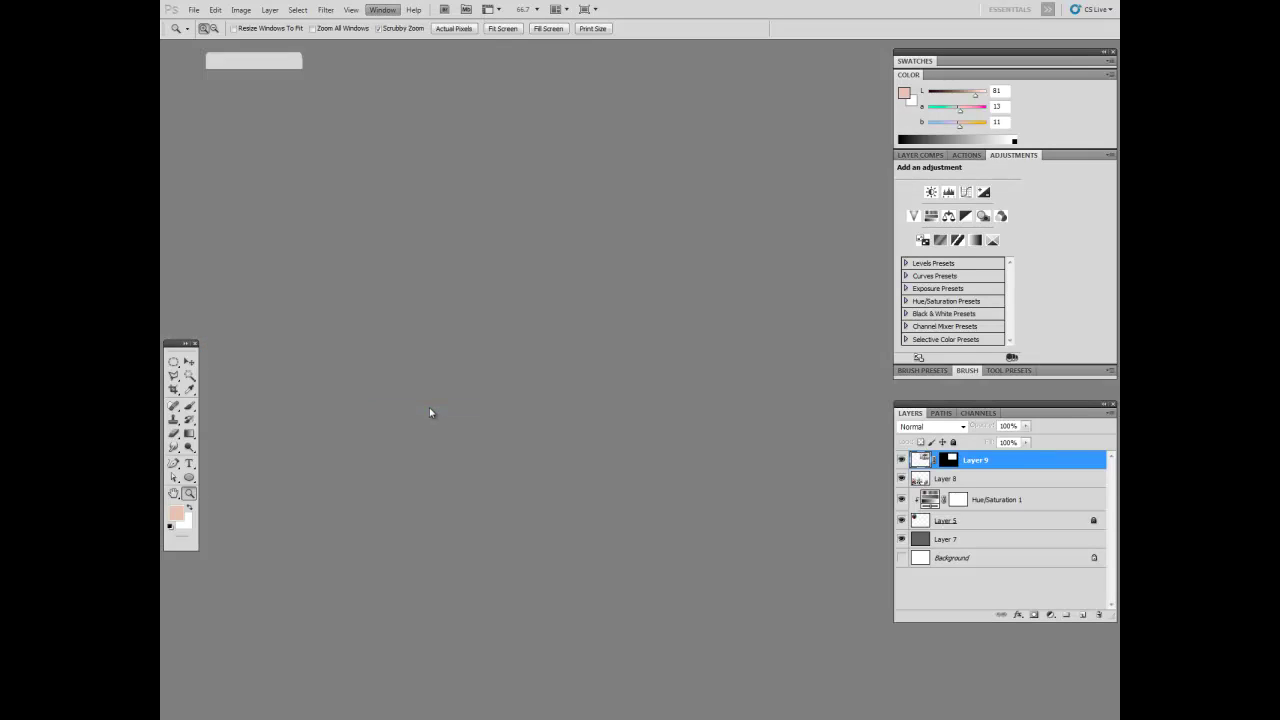
{"action": "left_click", "coordinate": [380, 9]}
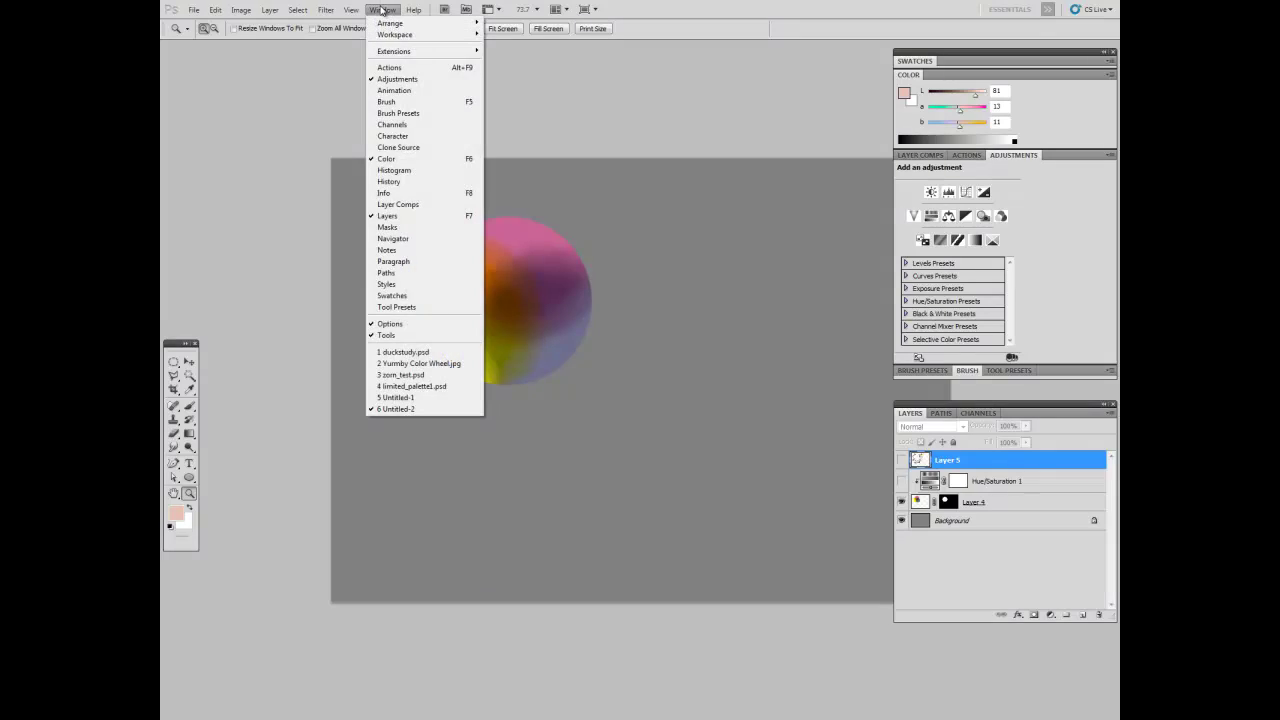
{"action": "left_click", "coordinate": [407, 401]}
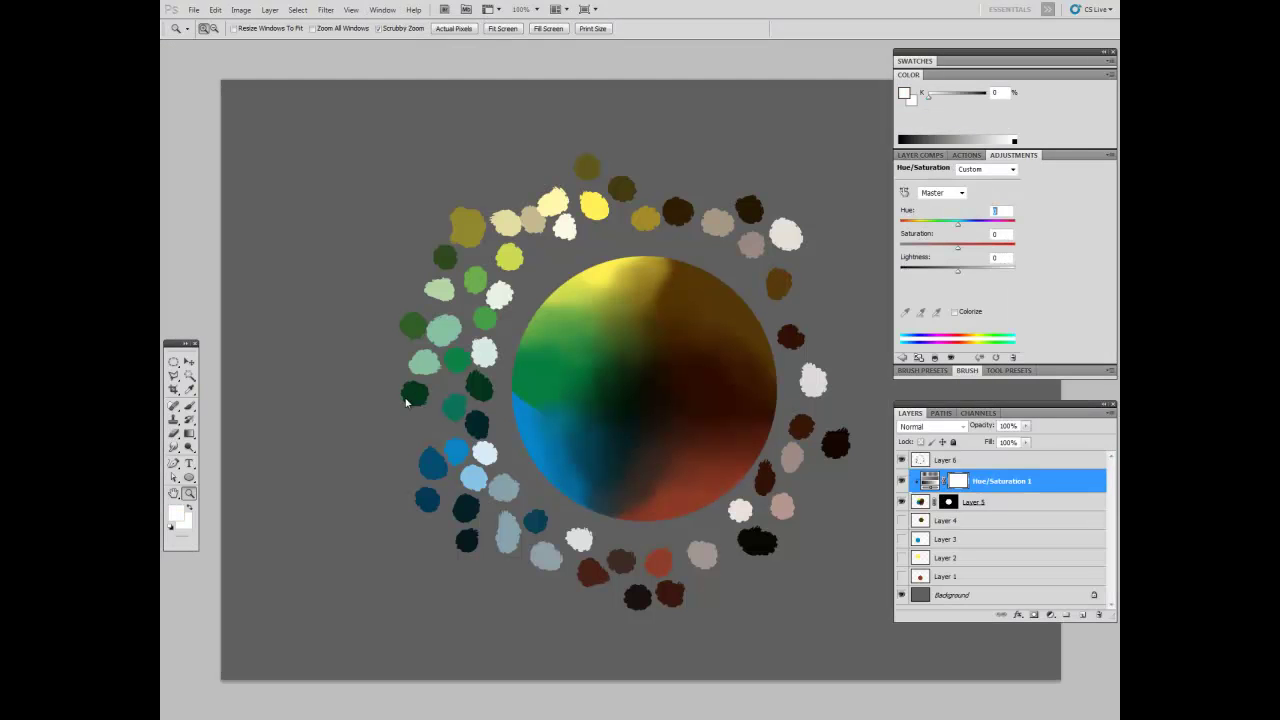